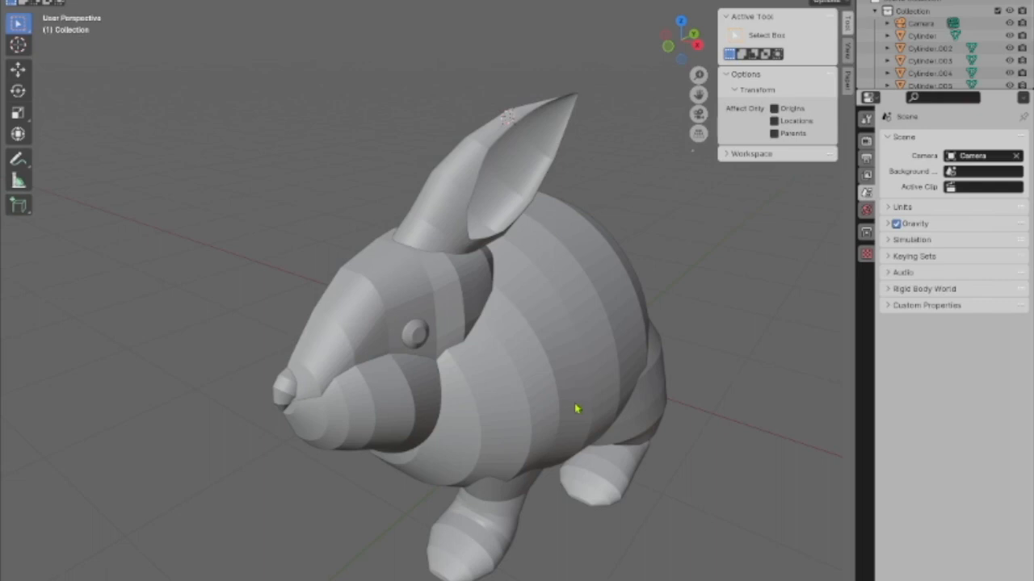
- Collapse the Active Tool settings above the transform options in the viewport
middle_click_drag(454, 380, 495, 379)
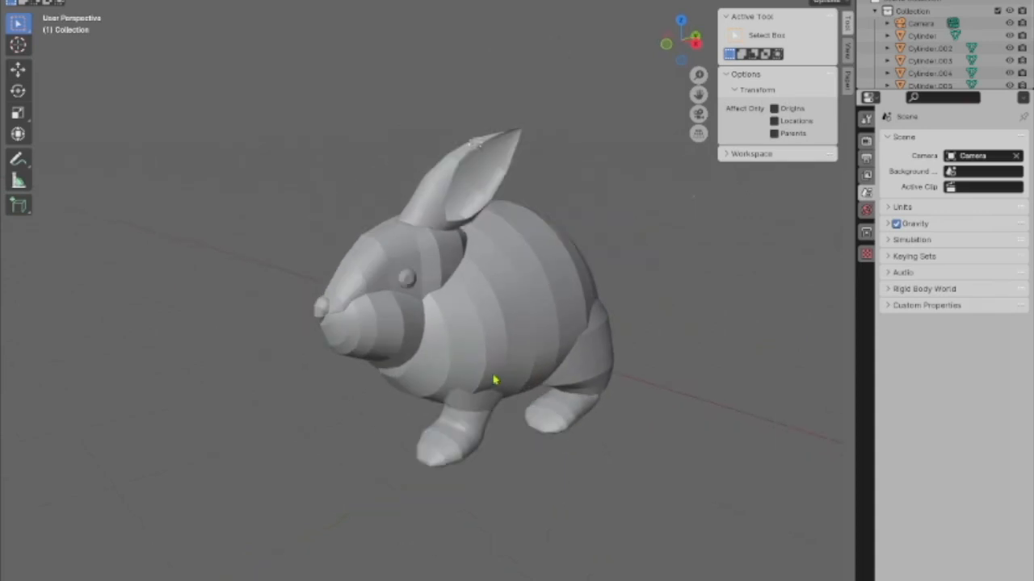
scroll(495, 379, "down", 1)
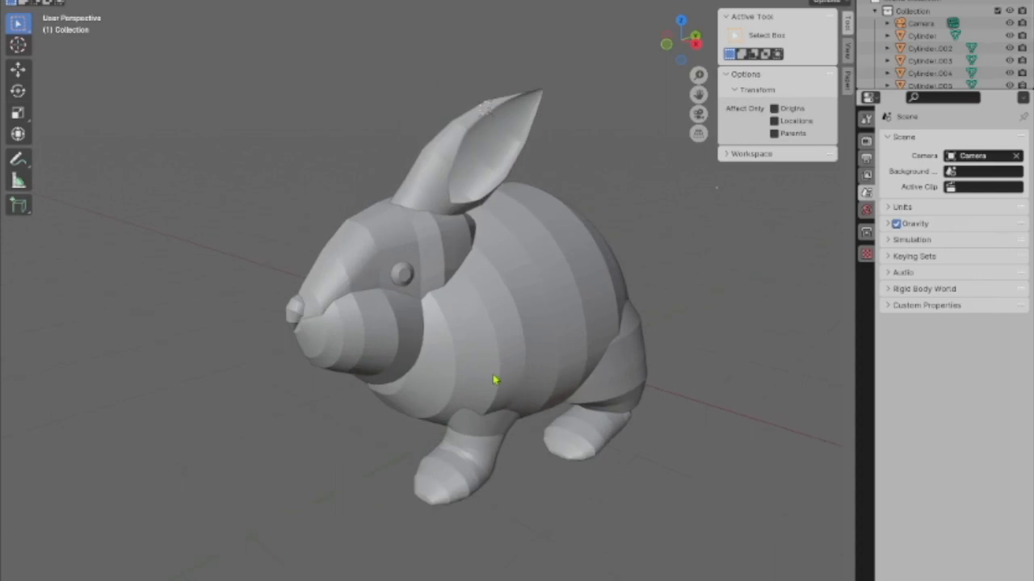
scroll(319, 232, "up", 1)
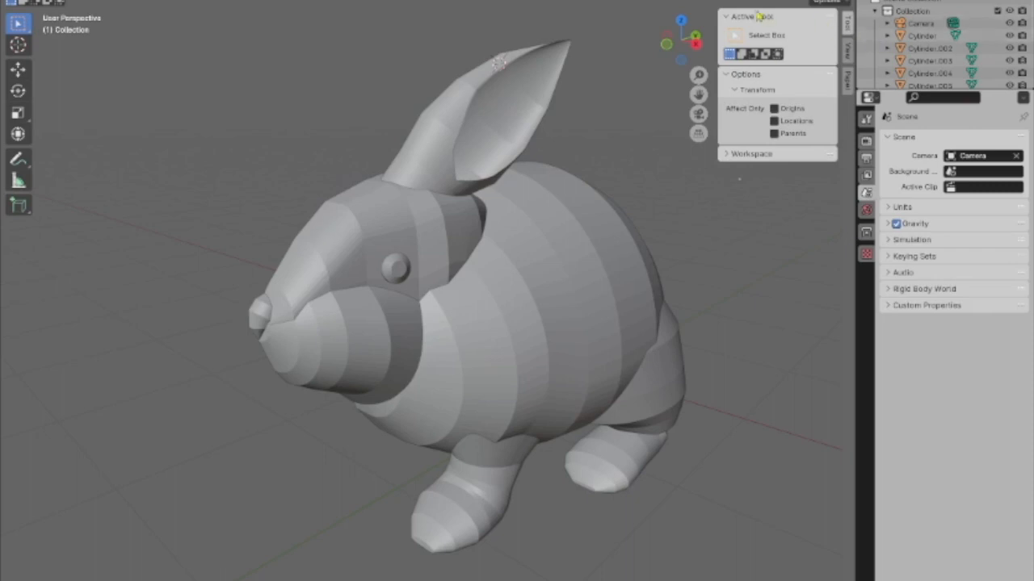
left_click(727, 16)
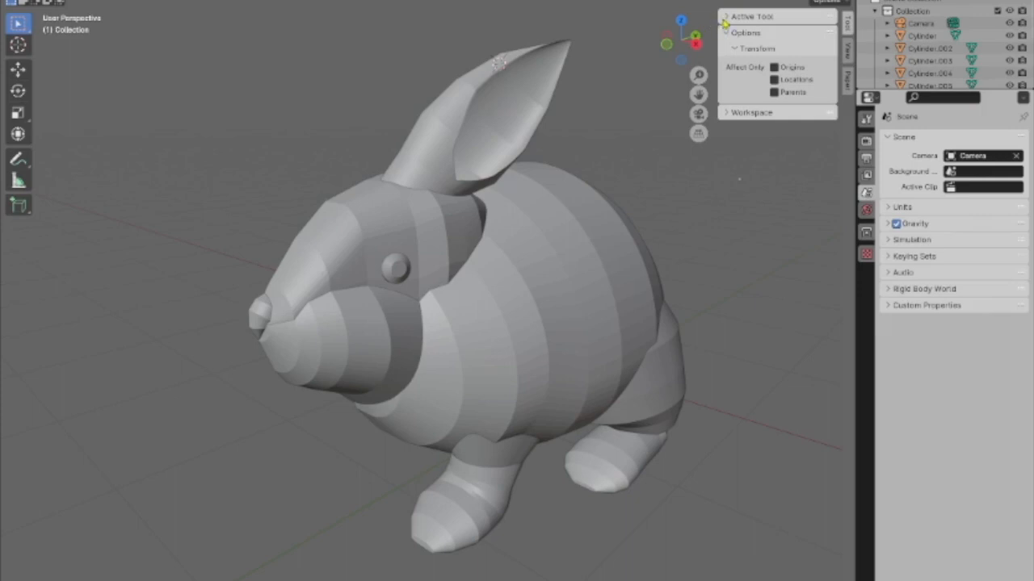
left_click(727, 16)
left_click(727, 17)
scroll(554, 212, "down", 2)
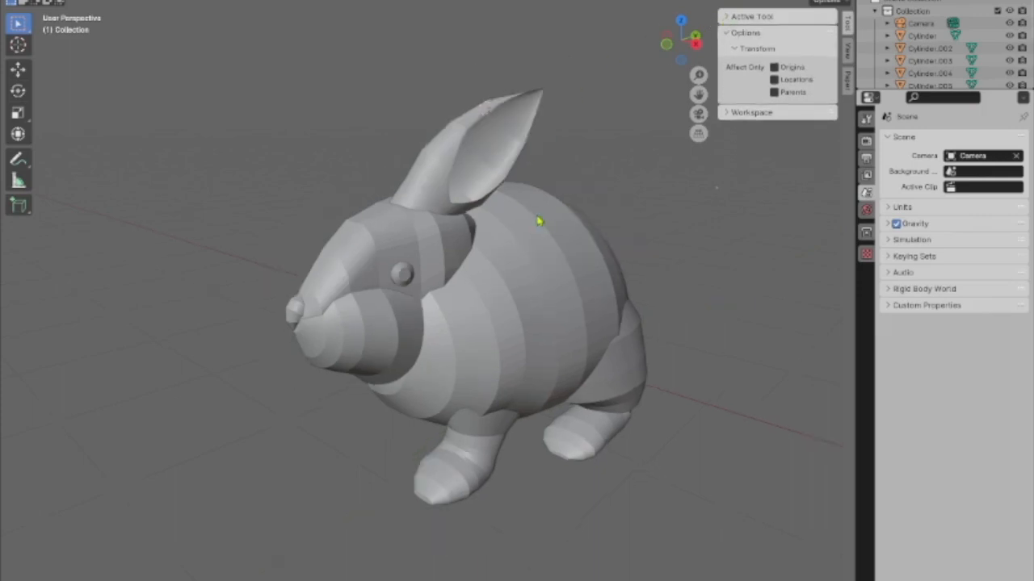
- Examine the half rabbit from several sides, checking its body, legs, ear, head and nose as separate objects
mouse_move(415, 312)
middle_mouse_down()
mouse_move(463, 317)
mouse_move(471, 307)
mouse_move(412, 300)
mouse_move(452, 309)
mouse_move(425, 306)
mouse_move(438, 321)
mouse_move(483, 309)
mouse_move(455, 318)
mouse_move(400, 311)
mouse_move(393, 289)
mouse_move(449, 313)
mouse_move(411, 307)
middle_mouse_up()
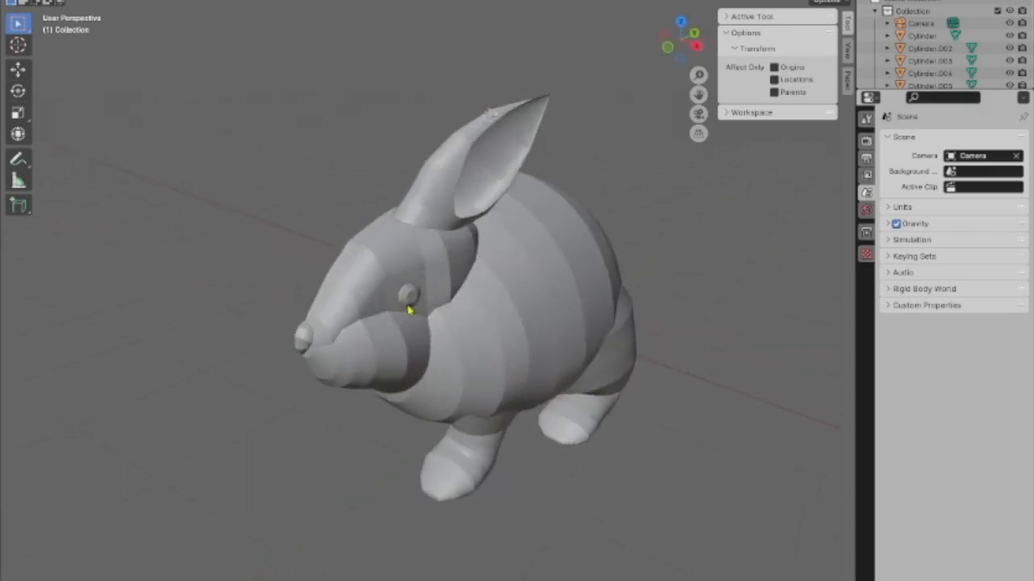
middle_click_drag(444, 252, 460, 301)
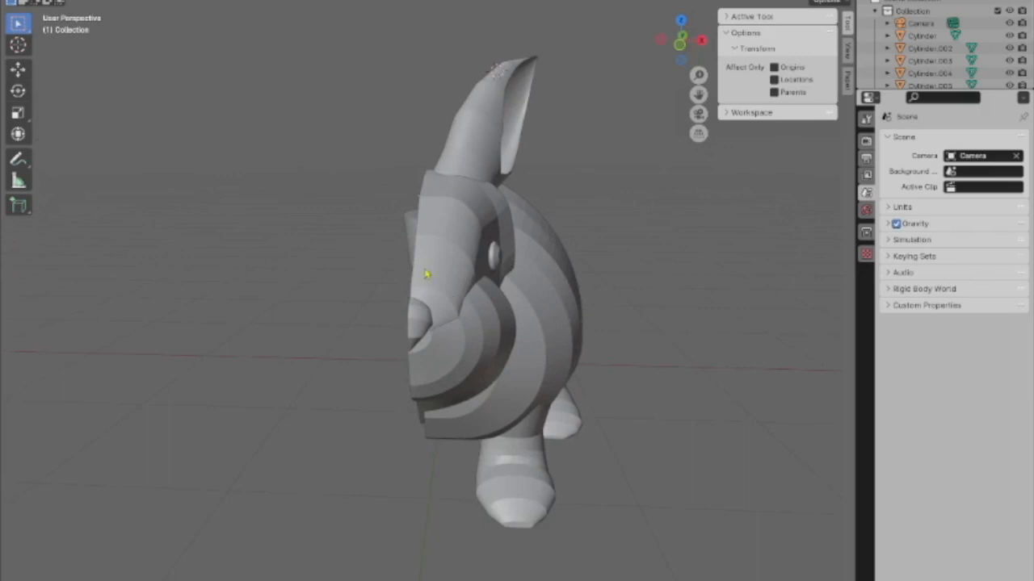
left_click(453, 297)
left_click(536, 342)
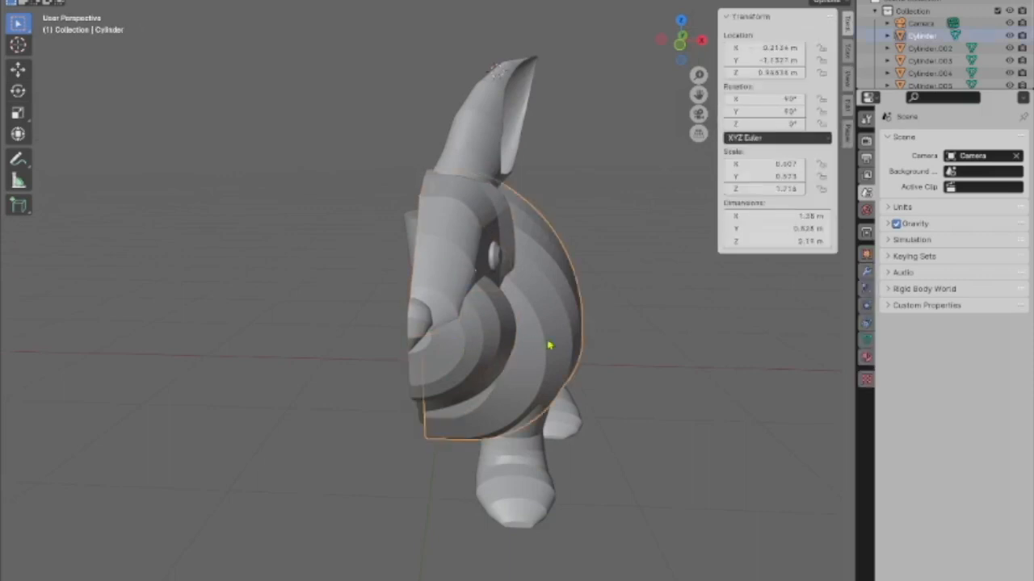
middle_click_drag(549, 347, 459, 362)
left_click(464, 489)
left_click(624, 473)
left_click(664, 404)
left_click(490, 96)
left_click(362, 255)
left_click(237, 293)
scroll(295, 288, "down", 3)
scroll(277, 288, "up", 3)
middle_click_drag(277, 289, 404, 334)
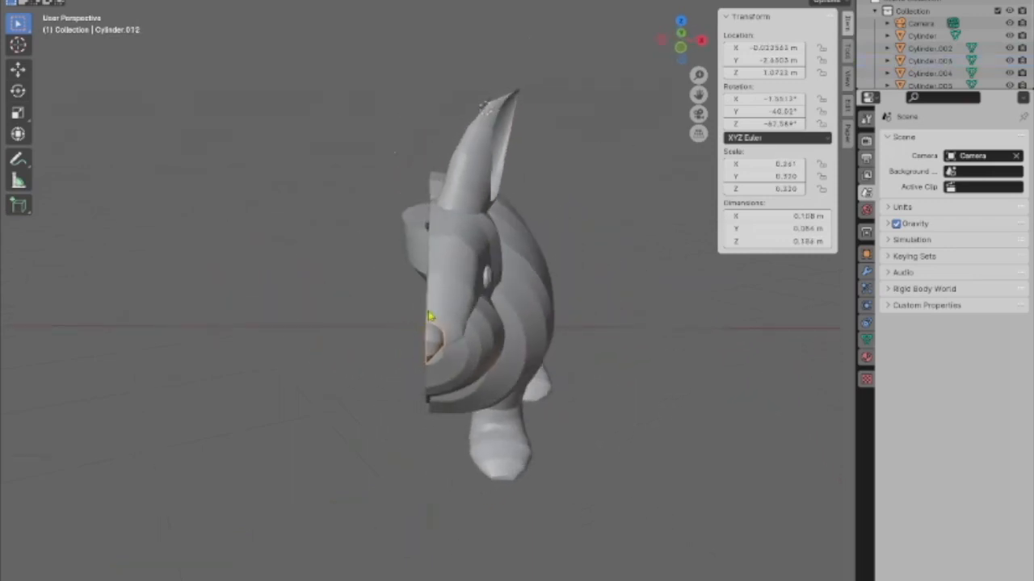
scroll(436, 306, "down", 3)
middle_click_drag(519, 298, 432, 304)
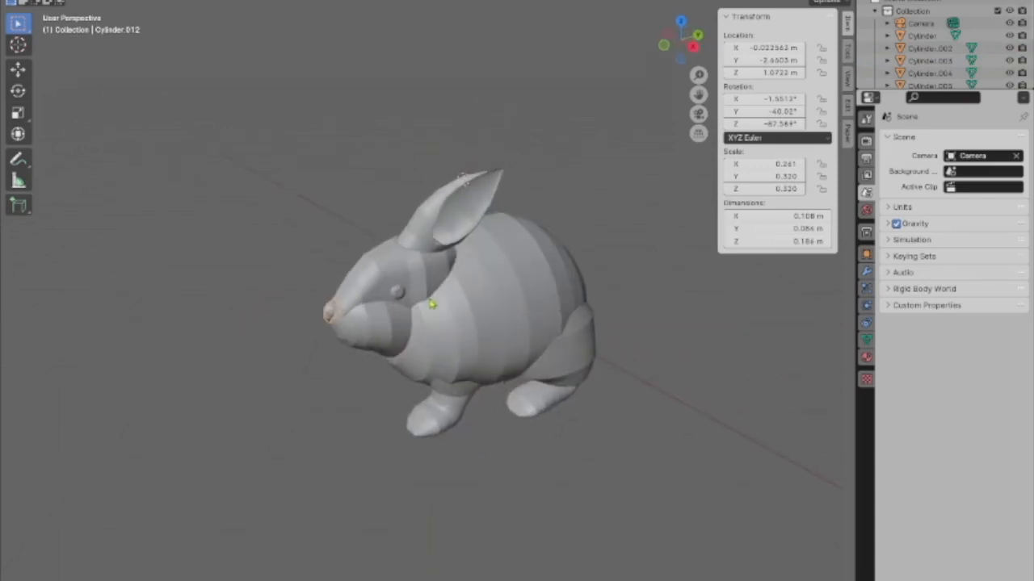
- Select every part of the half rabbit, from nose to tail, and merge them with an Auto Boolean Union
left_click_drag(296, 129, 621, 378)
left_click(357, 298, "shift")
left_click(377, 338, "shift")
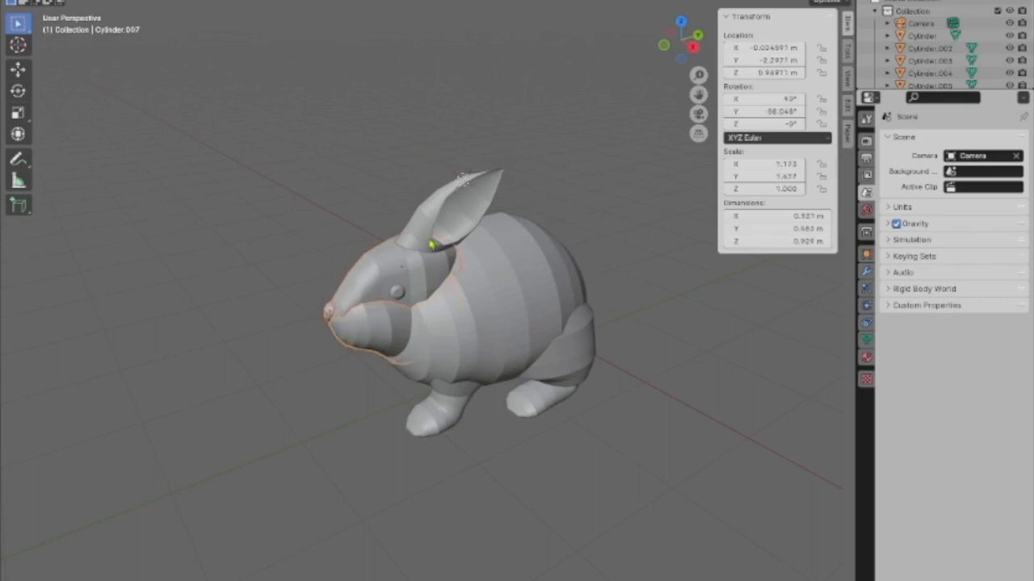
left_click(451, 214, "shift")
left_click(403, 294, "shift")
left_click(451, 347, "shift")
left_click(447, 403, "shift")
left_click(524, 399, "shift")
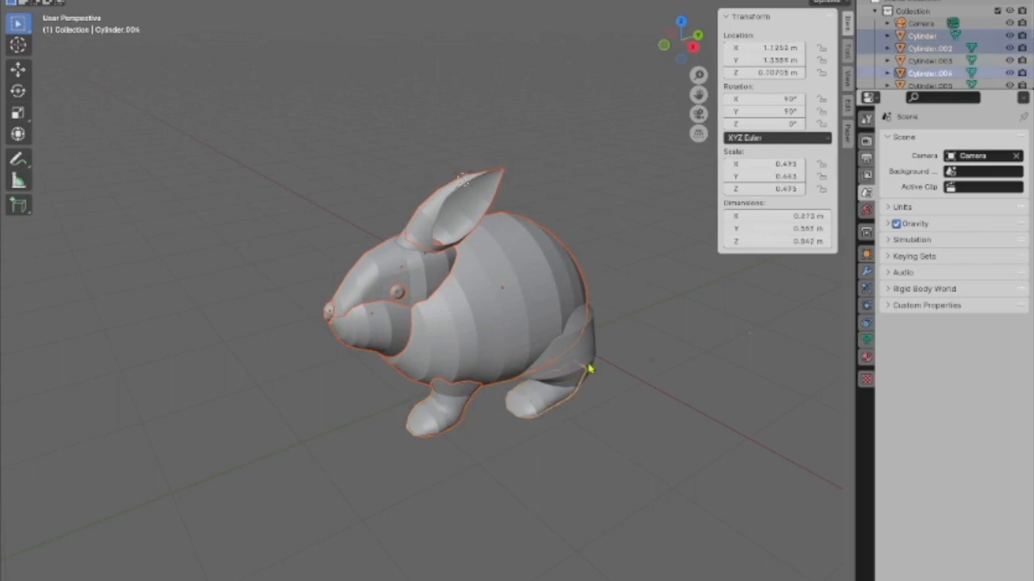
left_click(589, 351, "shift")
middle_click_drag(589, 346, 505, 328)
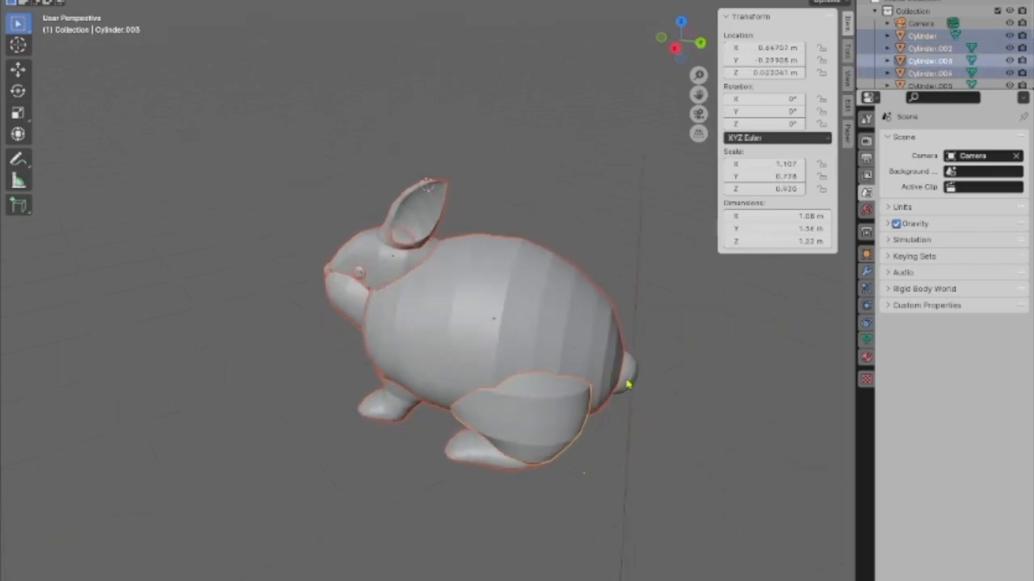
left_click(629, 385, "shift")
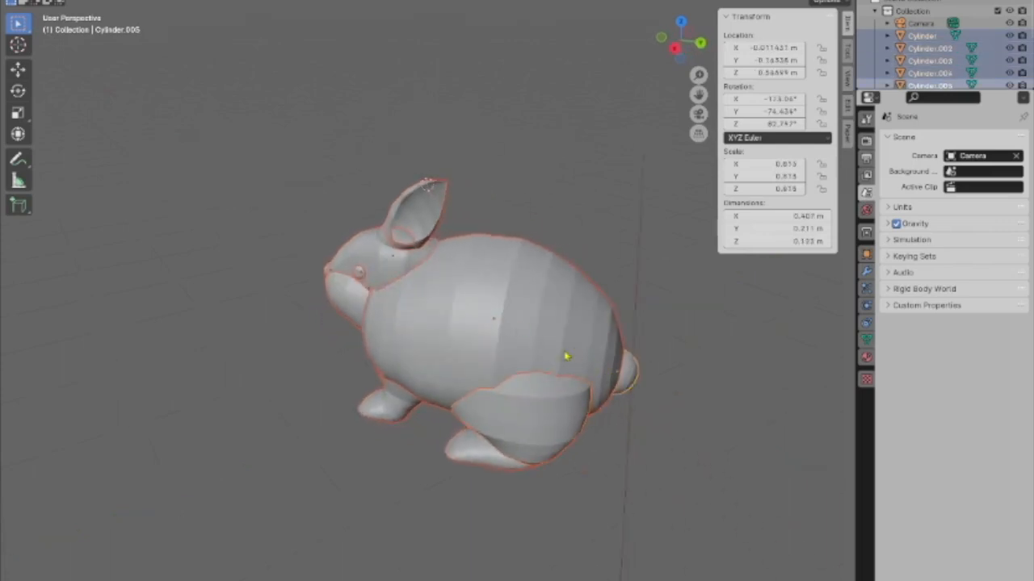
right_click(215, 7)
mouse_move(251, 415)
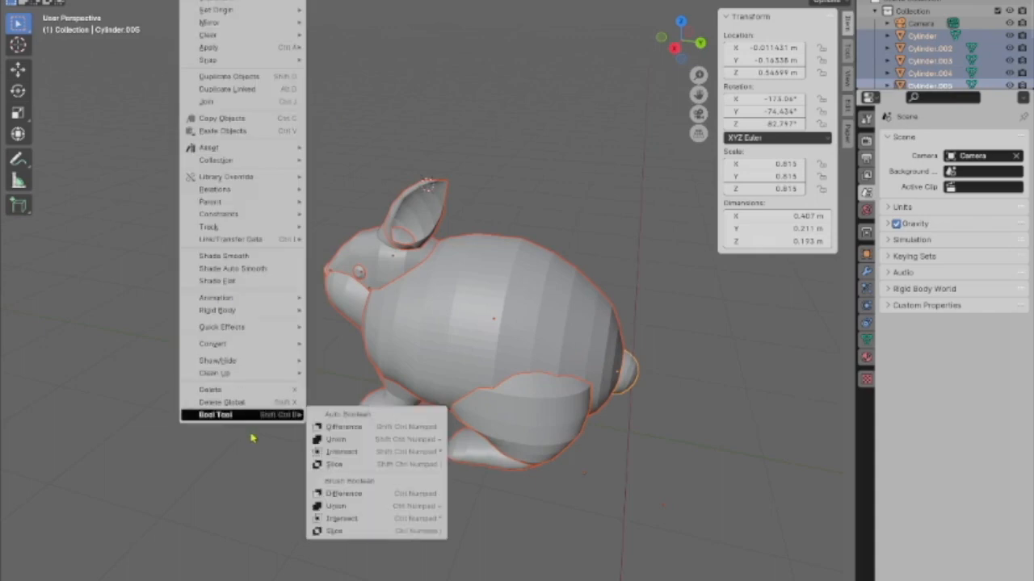
left_click(334, 441)
- Duplicate the merged half rabbit in place and mirror the copy along the global X axis
middle_click_drag(363, 452, 452, 318)
right_click(452, 318)
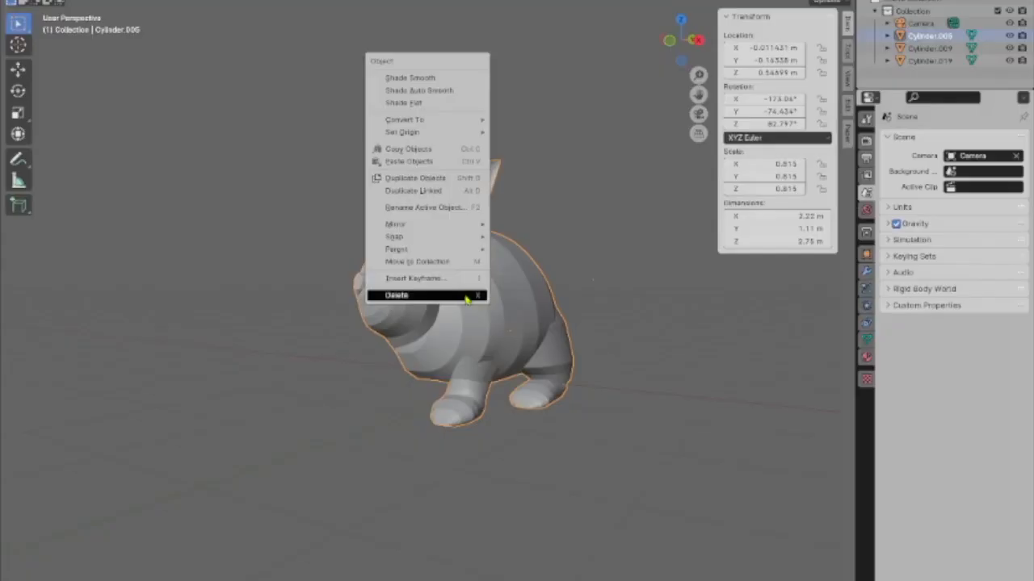
left_click(401, 179)
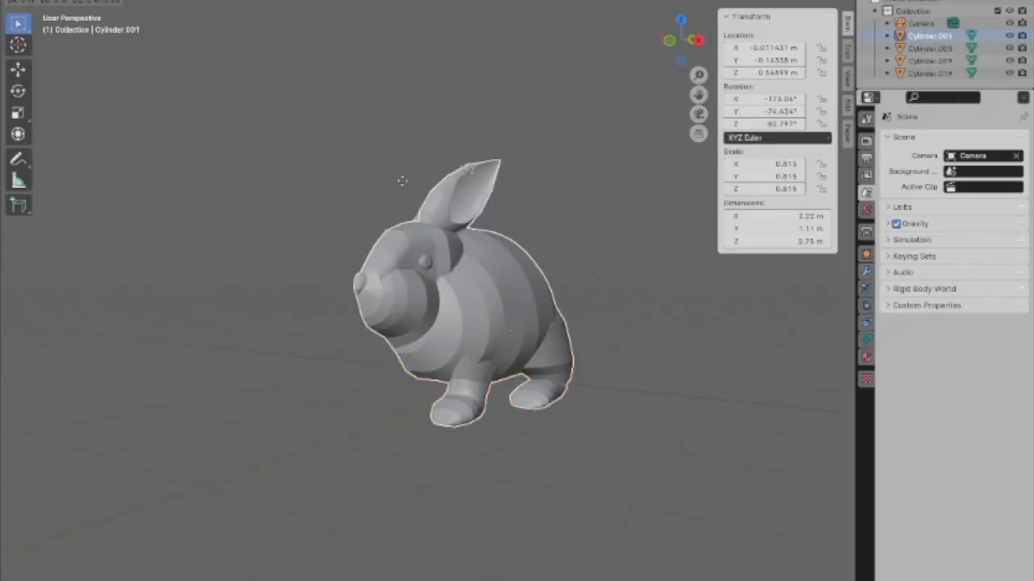
right_click(403, 184)
right_click(436, 273)
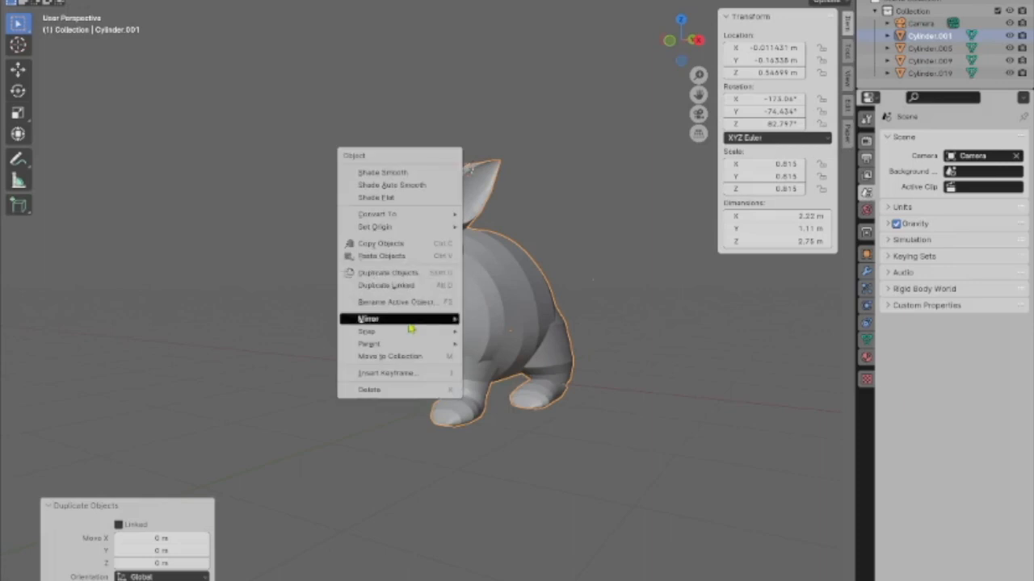
mouse_move(411, 323)
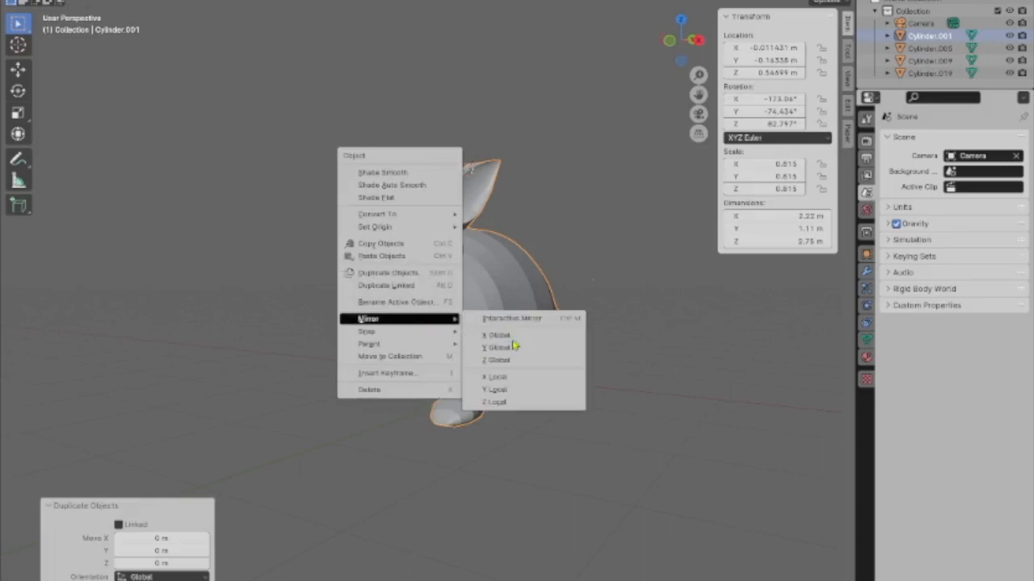
left_click(511, 336)
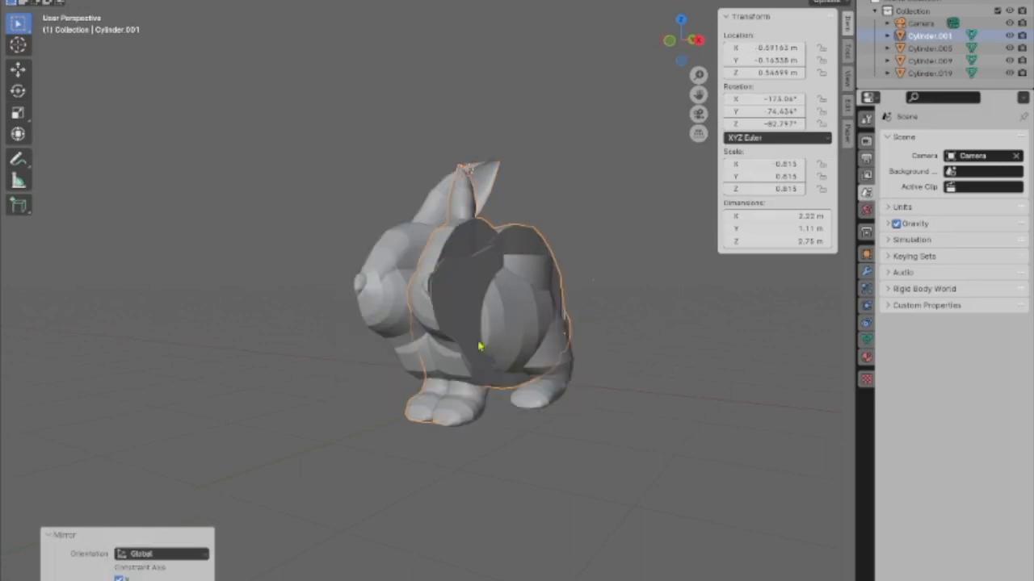
- Set the transform orientation to Global and move the mirrored half about -0.6186 m along X against the original half
left_click(18, 69)
middle_click_drag(455, 166, 348, 162)
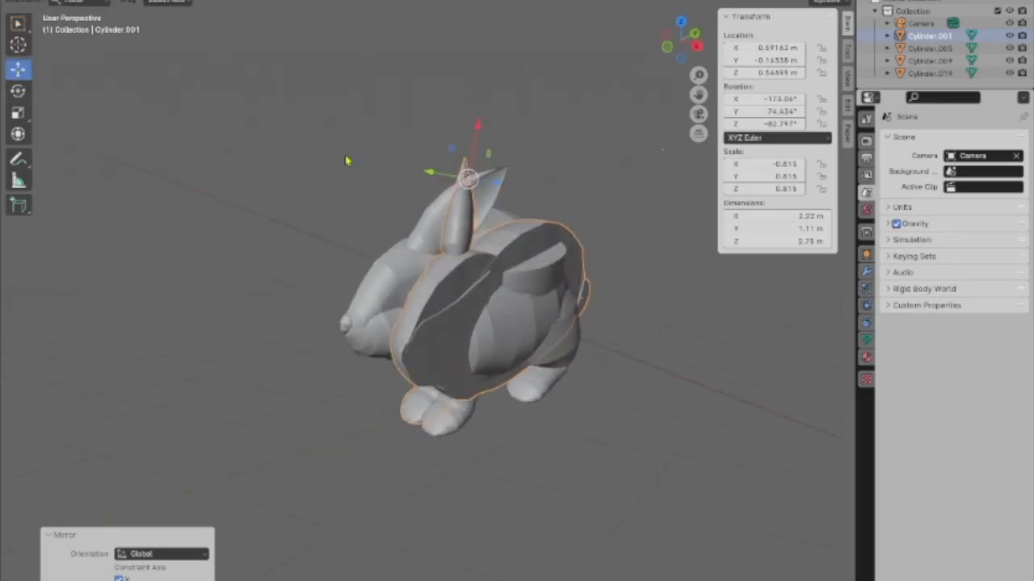
left_click(93, 4)
left_click(91, 45)
left_click_drag(525, 195, 436, 178)
middle_click_drag(330, 176, 312, 220)
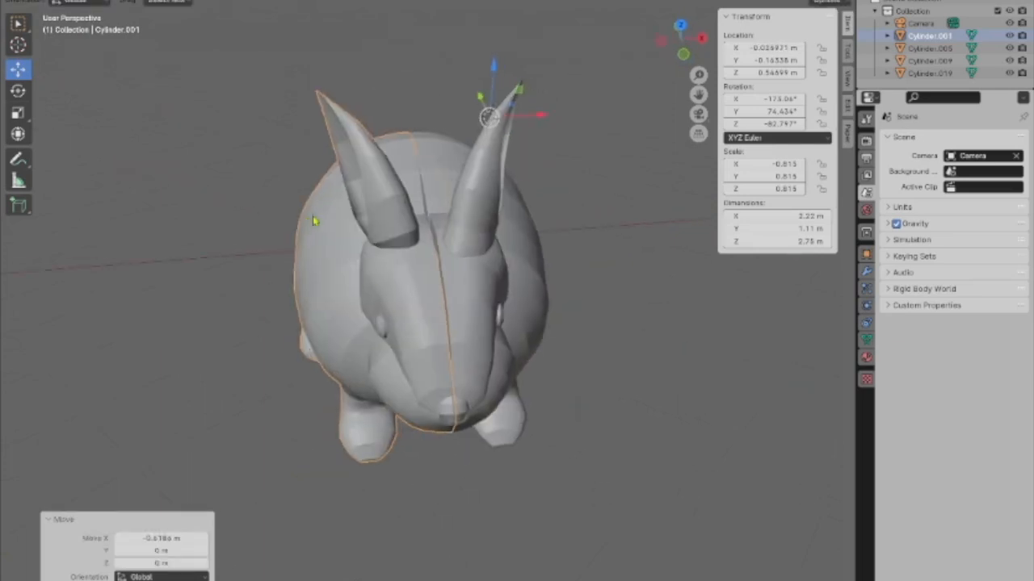
scroll(301, 231, "up", 3)
middle_click_drag(479, 179, 425, 237)
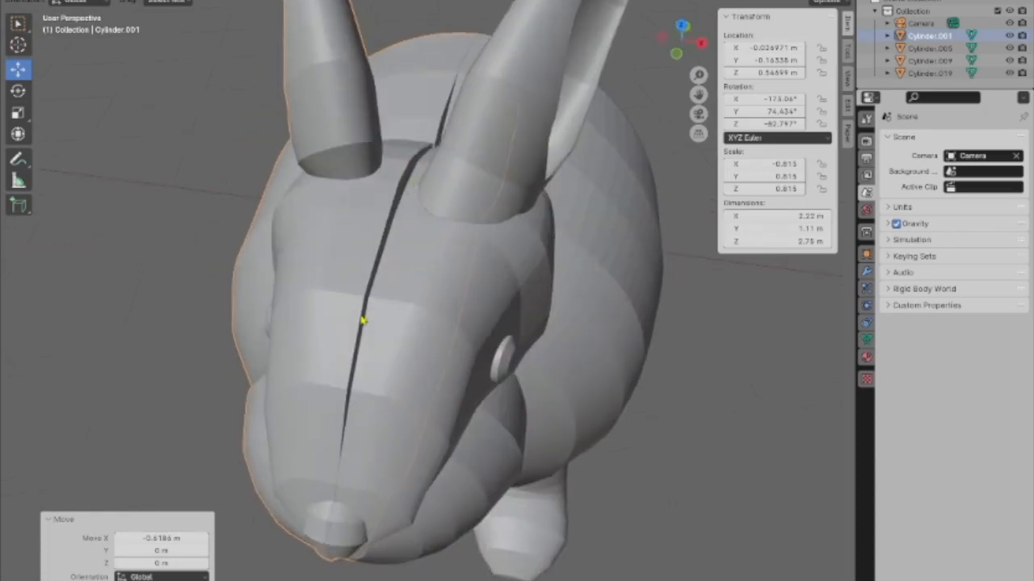
scroll(367, 420, "down", 5)
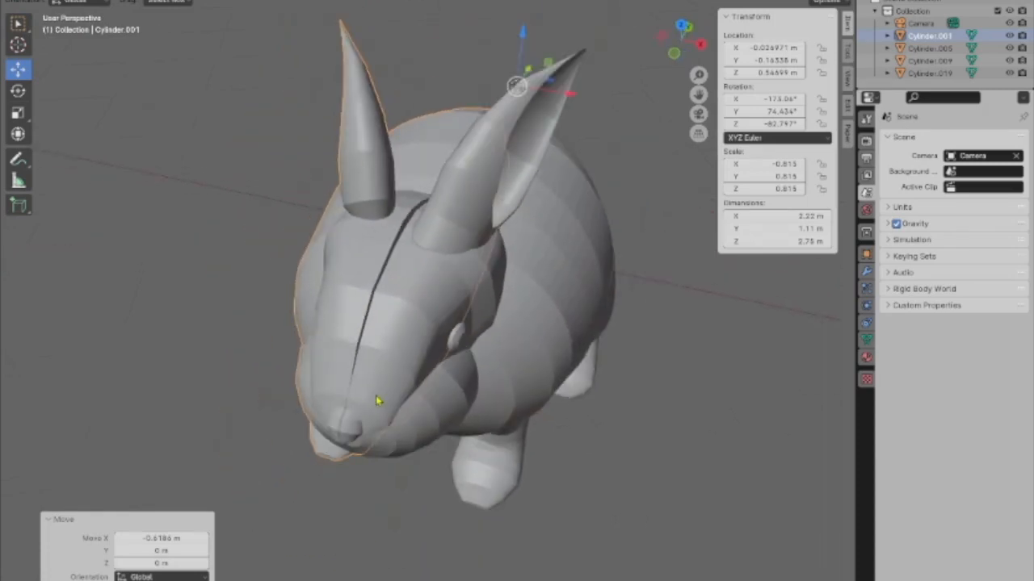
key("Right")
left_click(617, 453)
middle_click_drag(611, 455, 530, 436)
scroll(557, 426, "down", 5)
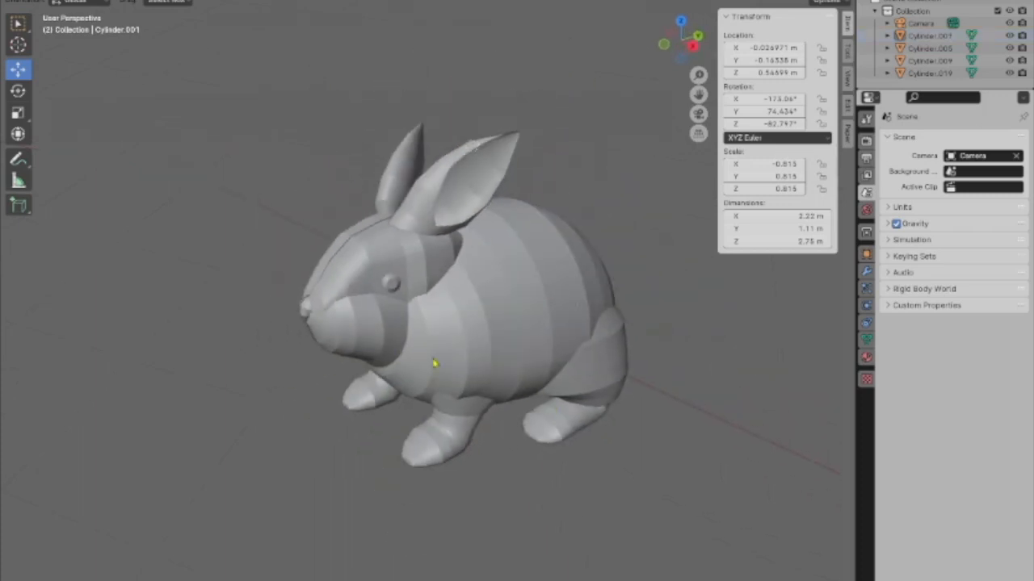
- Select both rabbit halves and combine them with an Auto Boolean Union
left_click(343, 255)
left_click(382, 301, "shift")
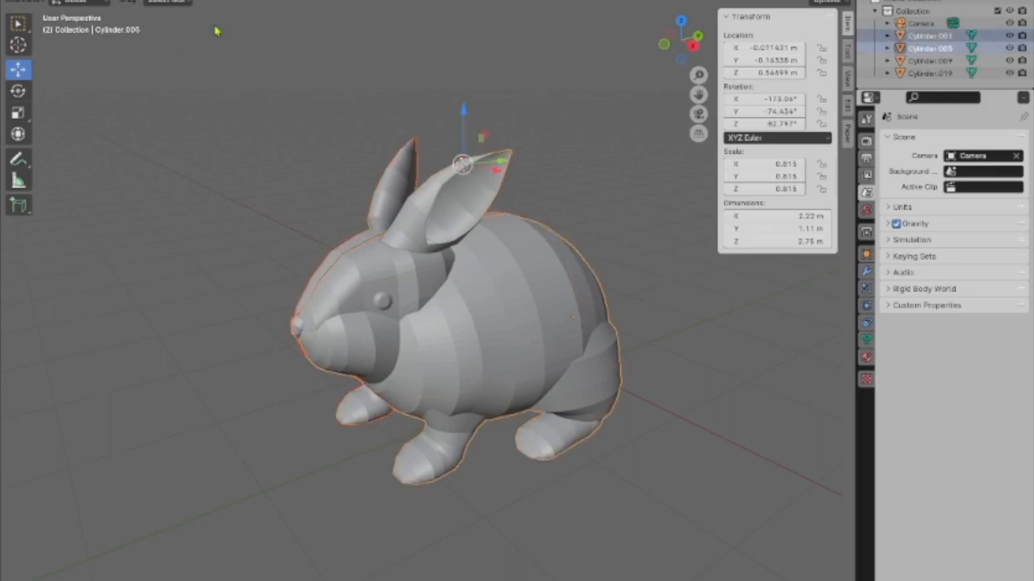
right_click(234, 279)
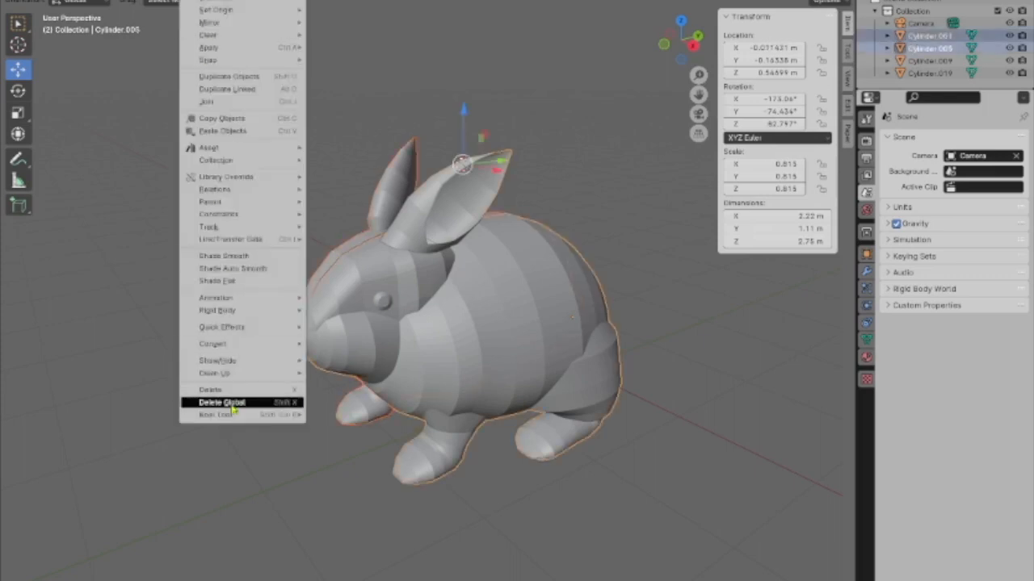
mouse_move(230, 416)
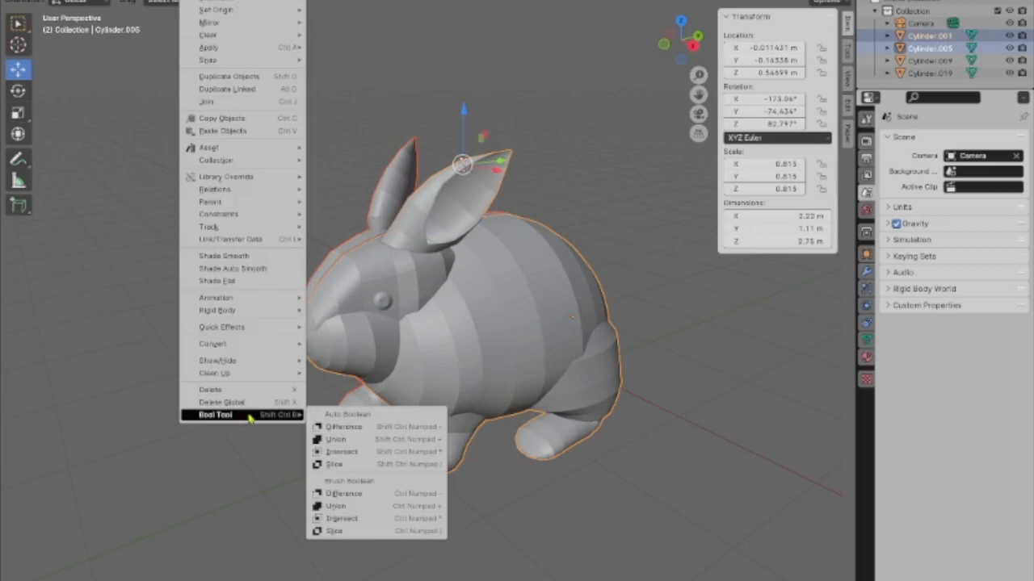
left_click(333, 442)
left_click(183, 244)
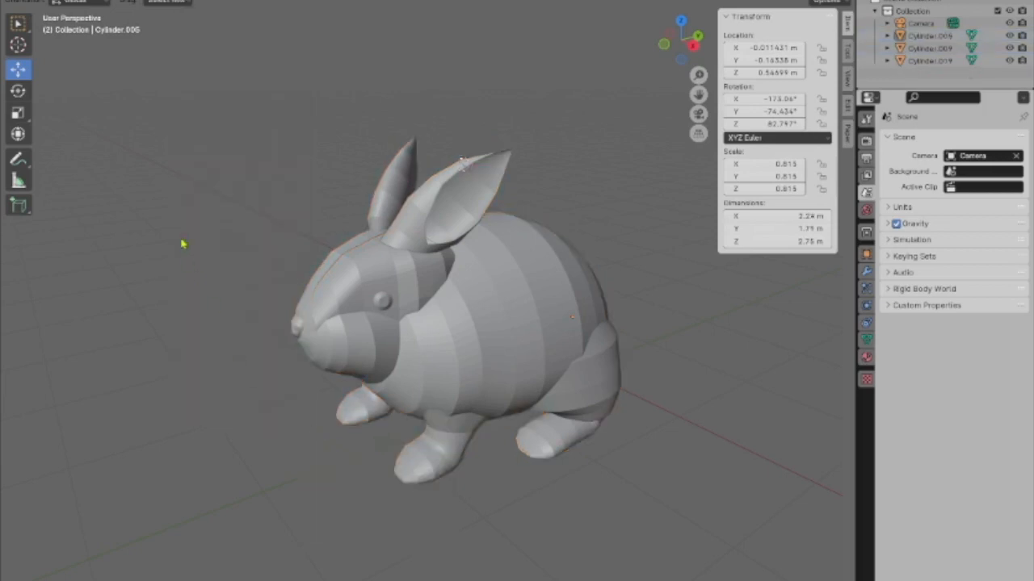
- Try to export the combined rabbit as a Paper Model (.pdf/.svg)
scroll(184, 244, "up", 2)
left_click(347, 311)
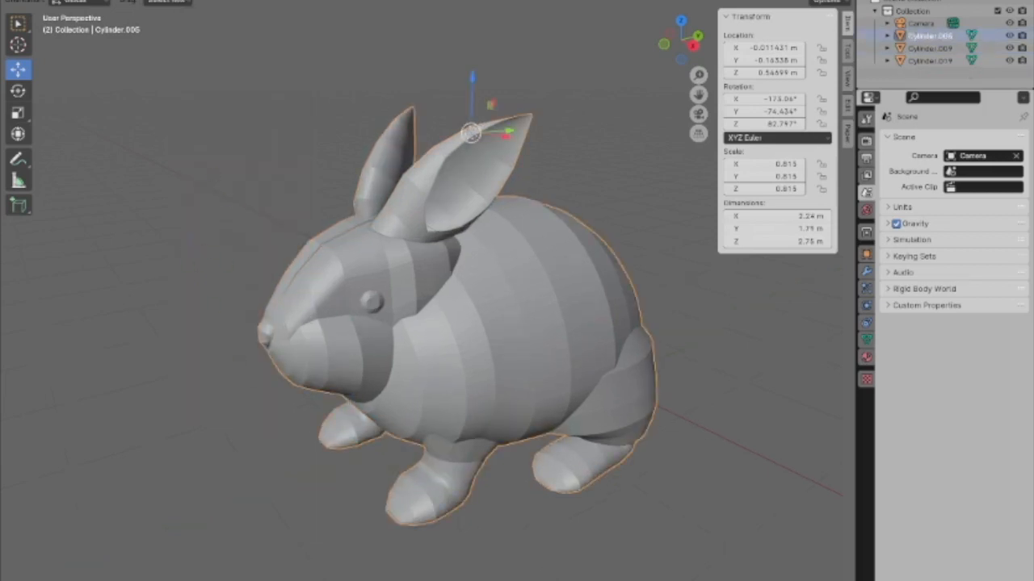
left_click(30, 1)
mouse_move(77, 157)
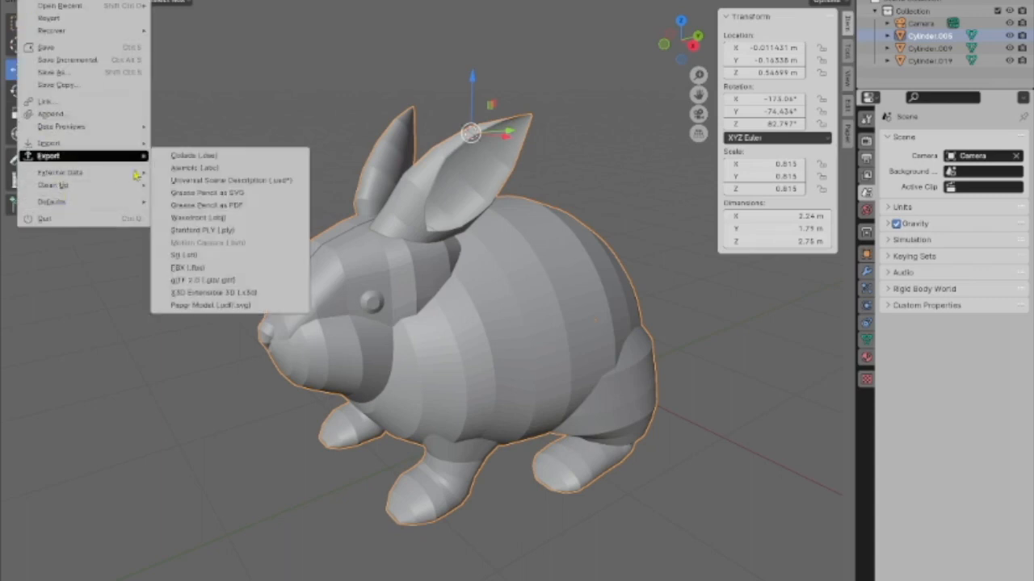
left_click(223, 306)
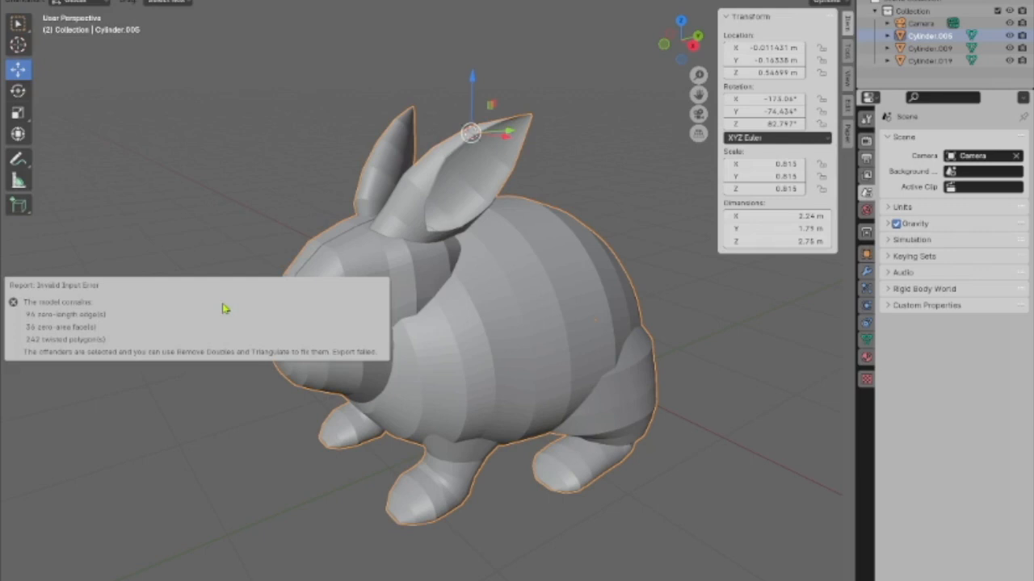
left_click(248, 197)
key("a")
left_click(248, 197)
left_click(357, 308)
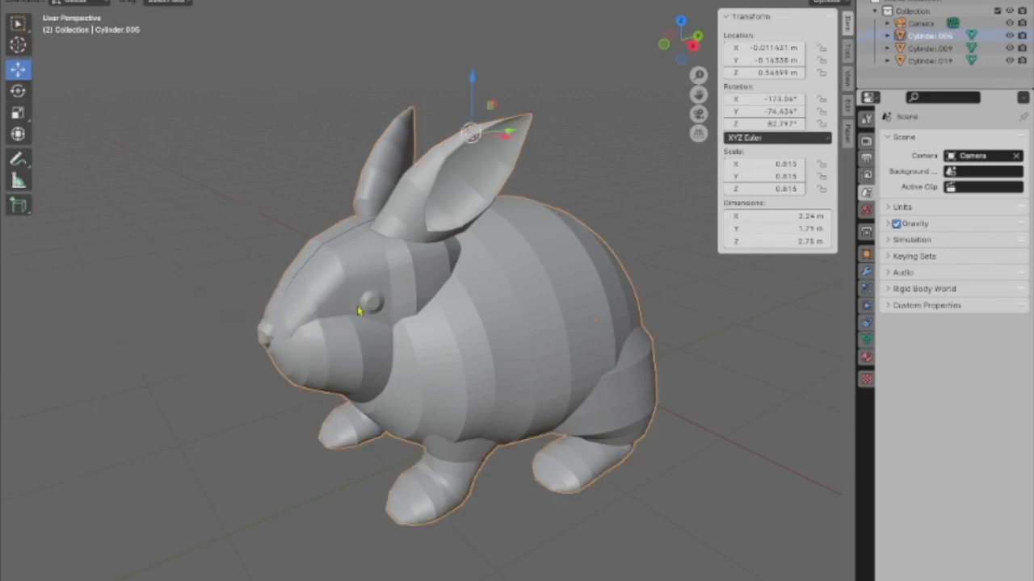
left_click(356, 308, "shift")
left_click(356, 307)
left_click(356, 308)
- Undo the union of the two rabbit halves and select the mirrored half
key("space")
left_click(238, 272)
middle_click_drag(199, 227, 228, 257)
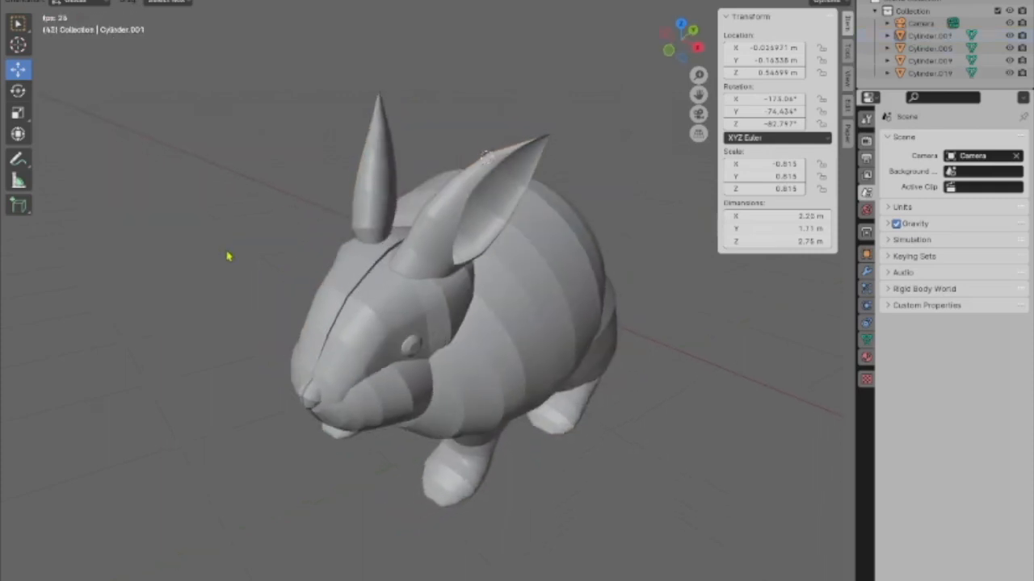
left_click(350, 258)
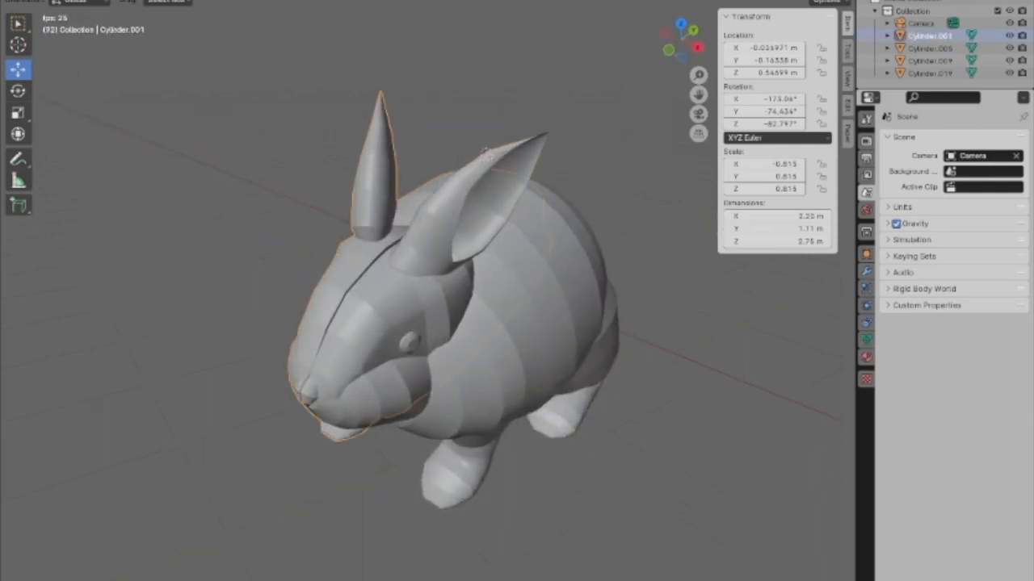
- Try to export the selected mirrored rabbit half as a Paper Model (.pdf/.svg)
left_click(29, 1)
mouse_move(63, 159)
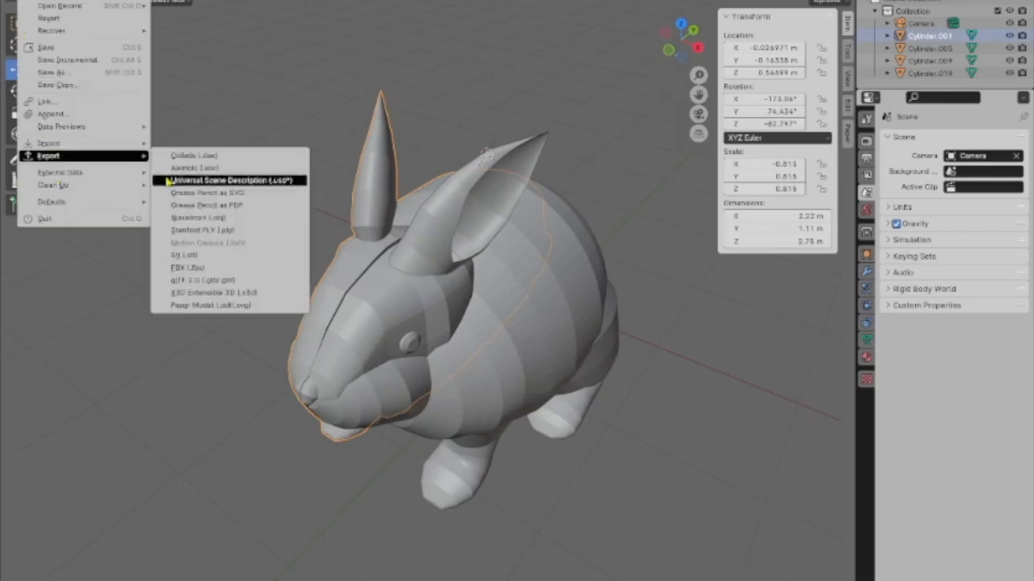
left_click(208, 305)
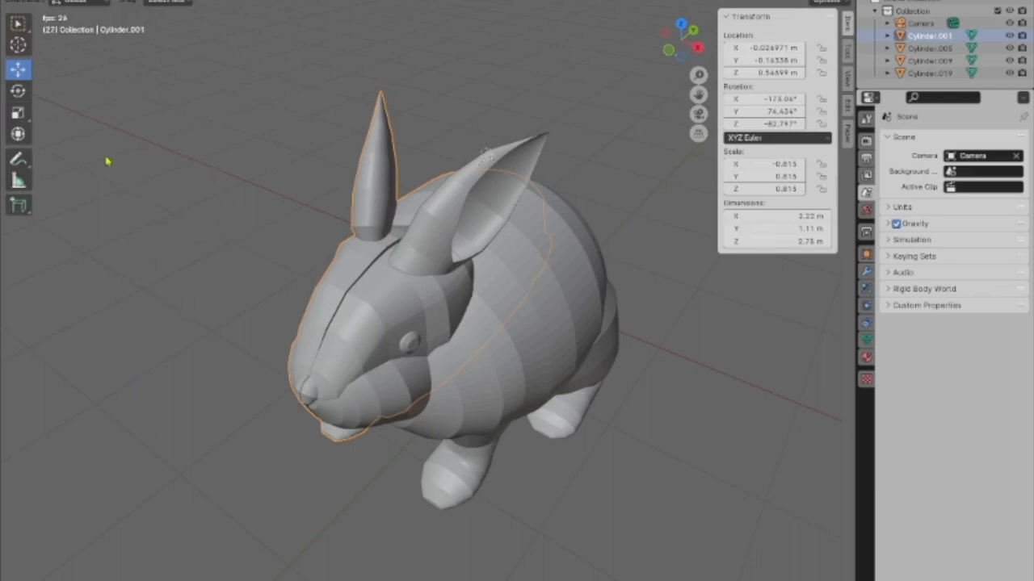
left_click(28, 0)
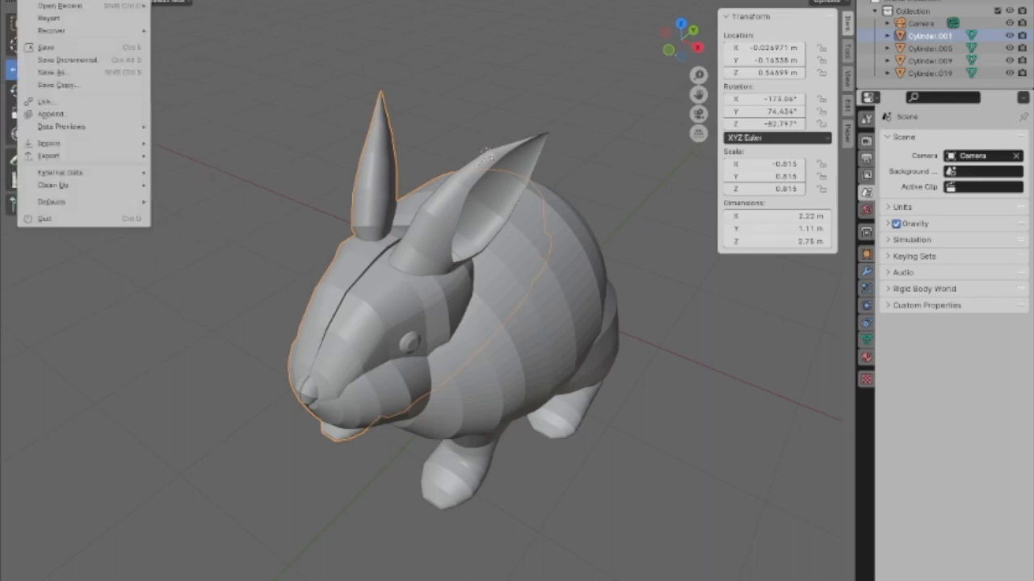
mouse_move(89, 156)
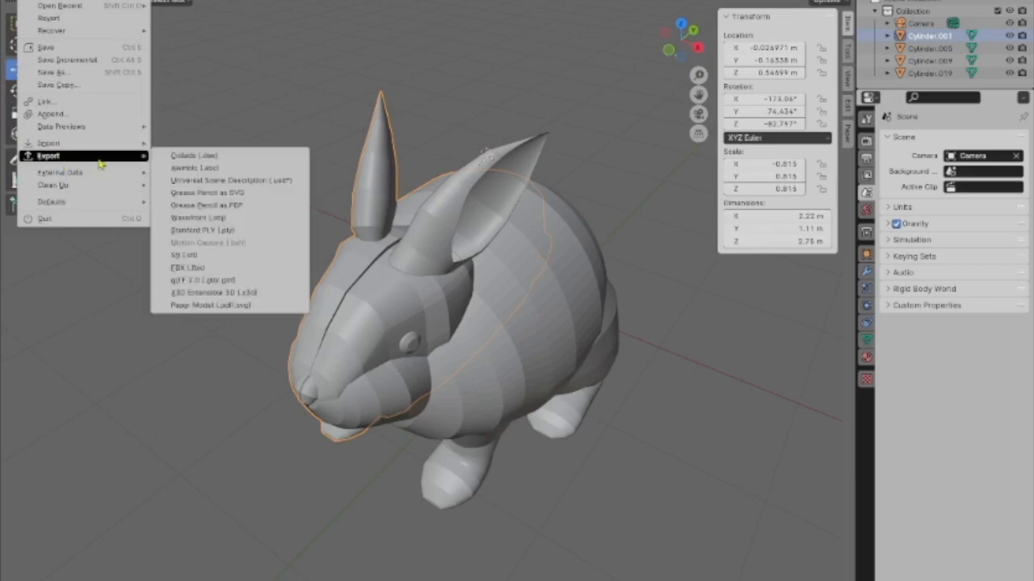
left_click(215, 306)
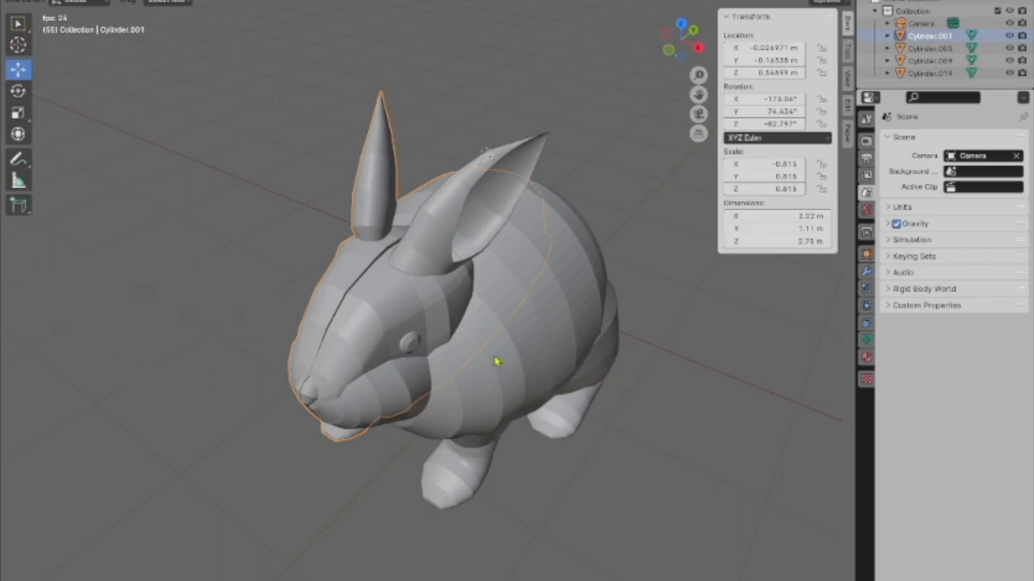
left_click(31, 1)
mouse_move(55, 160)
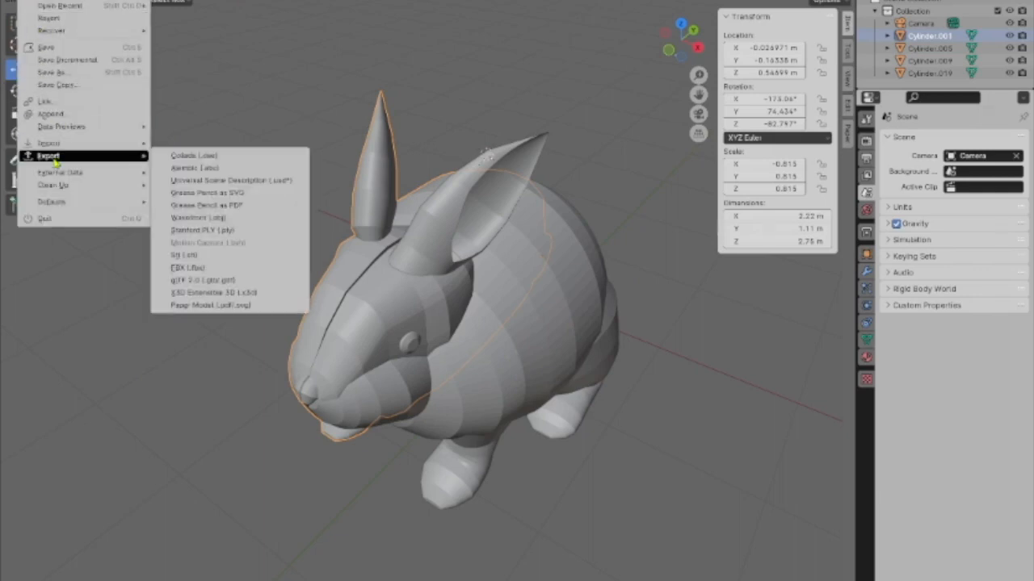
left_click(229, 306)
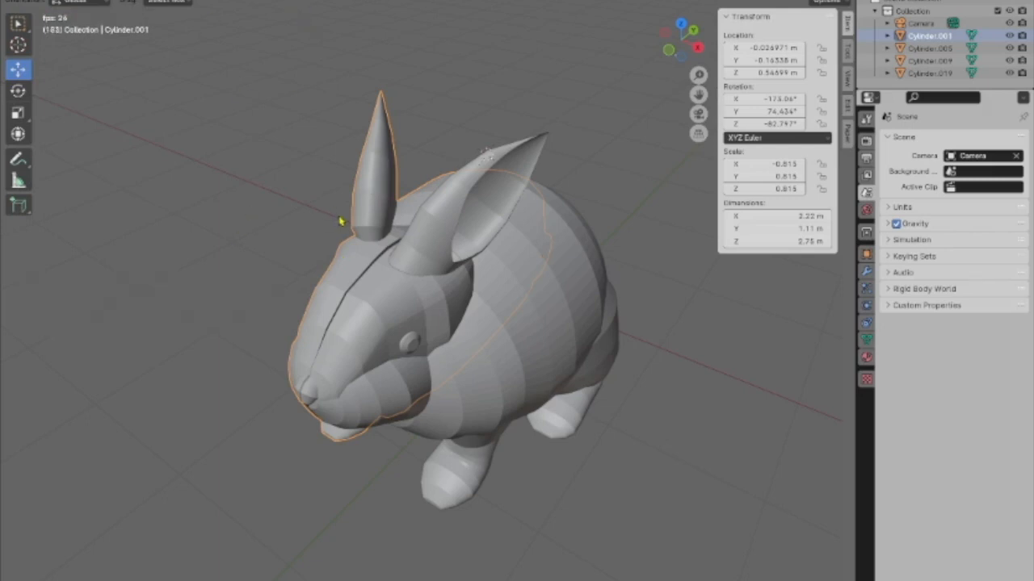
- Apply the scale of the mirrored rabbit half
left_click(212, 10)
mouse_move(231, 59)
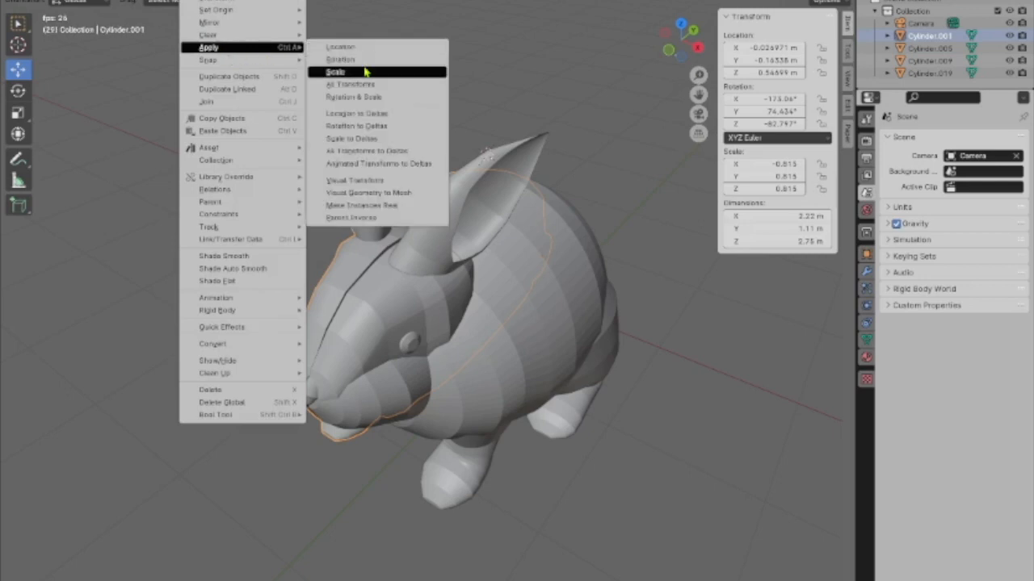
left_click(337, 71)
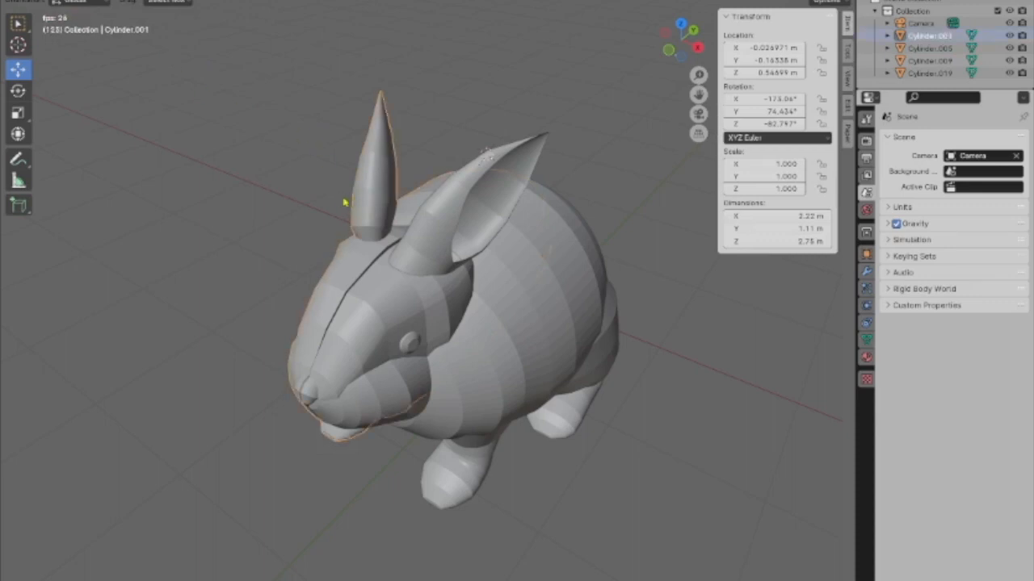
- Retry the Paper Model (.pdf/.svg) export of the mirrored half with its scale applied
left_click(50, 1)
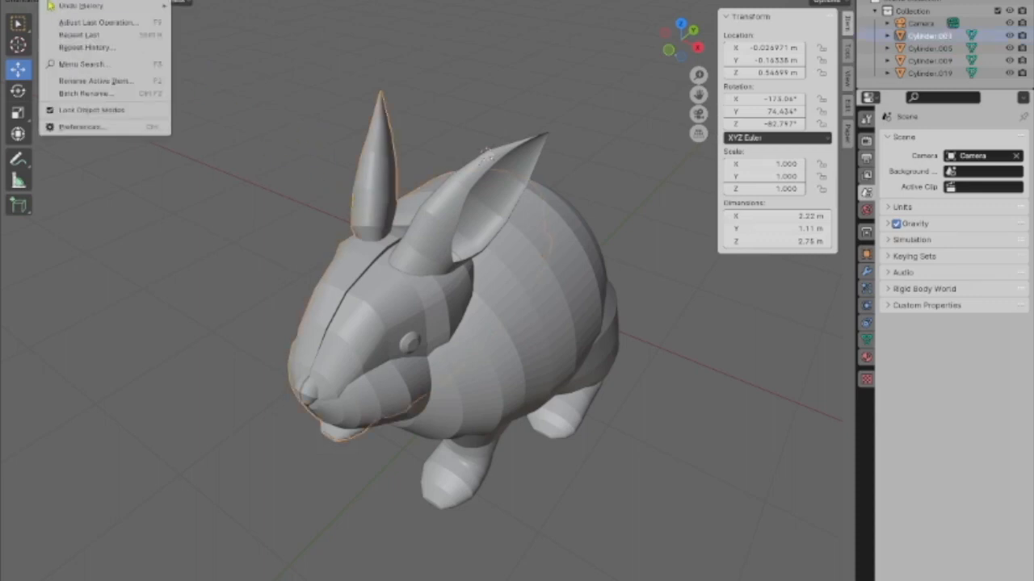
left_click(30, 1)
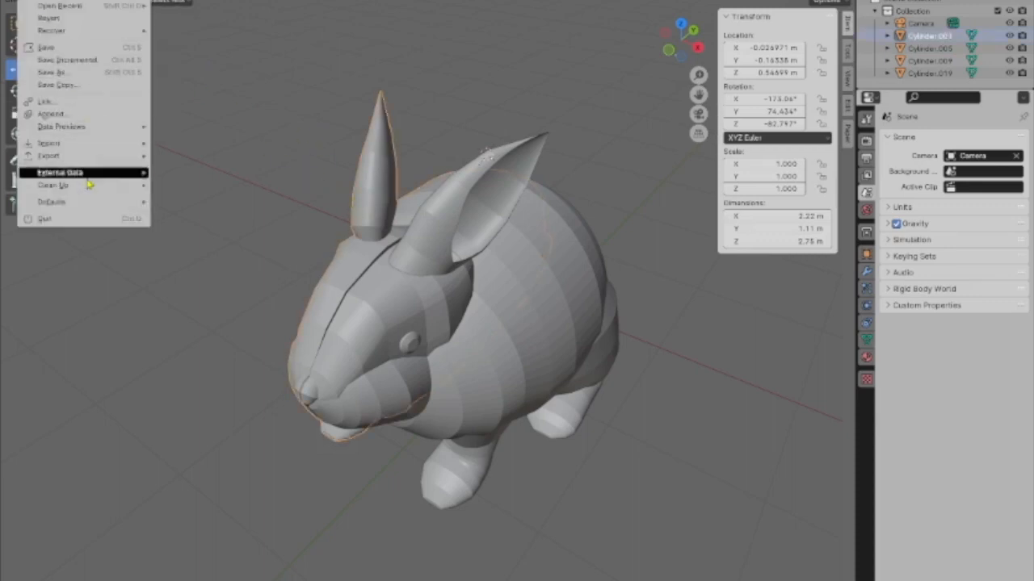
mouse_move(93, 189)
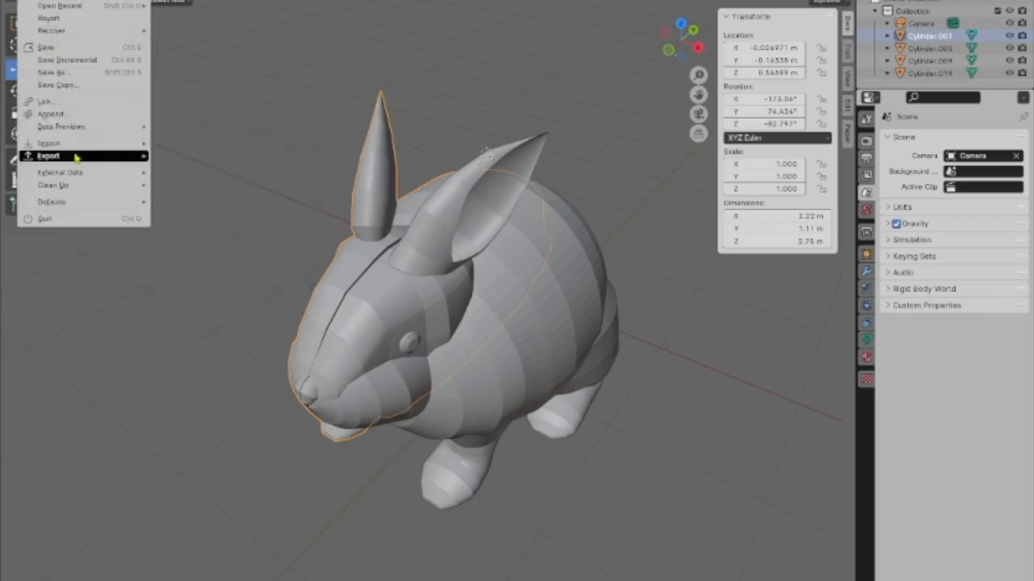
mouse_move(78, 160)
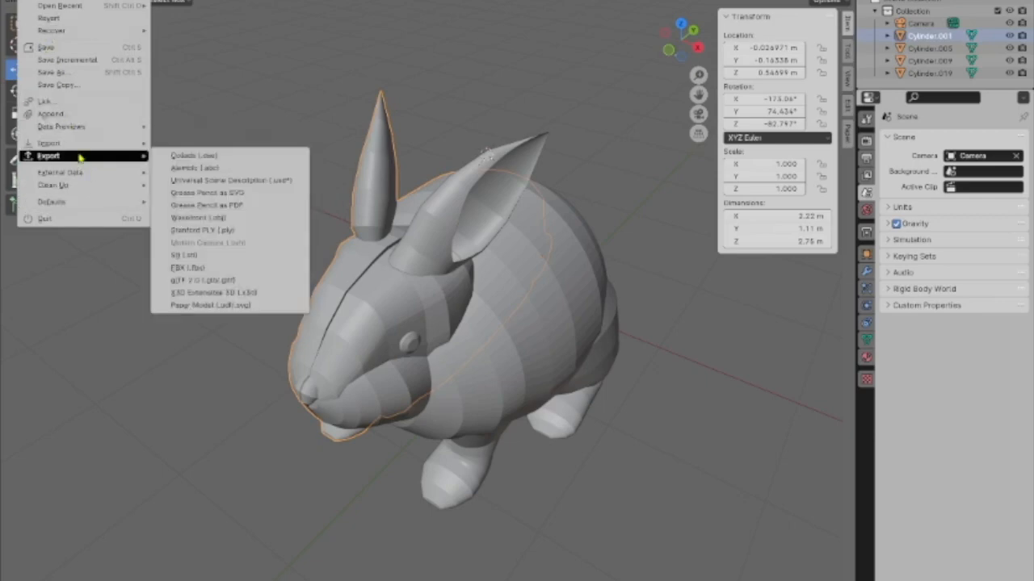
left_click(238, 305)
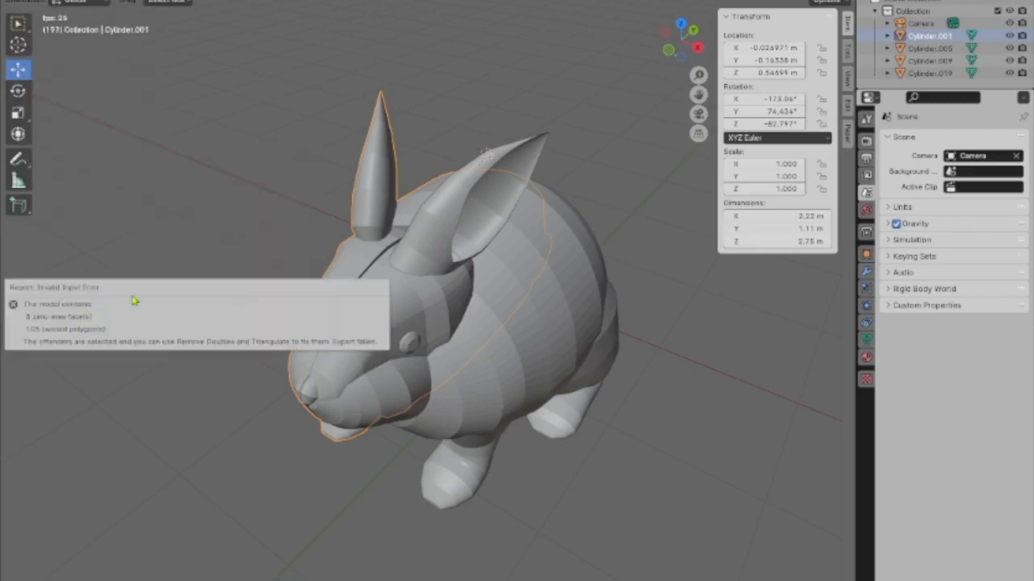
- Add the original rabbit half to the selection and combine both halves with an Auto Boolean Union
left_click(531, 353, "shift")
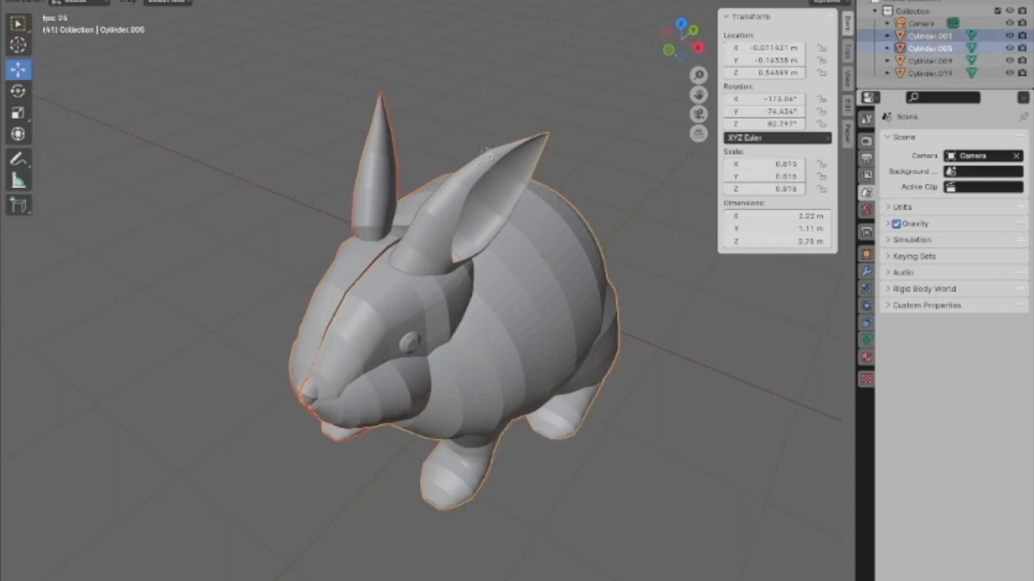
left_click(193, 2)
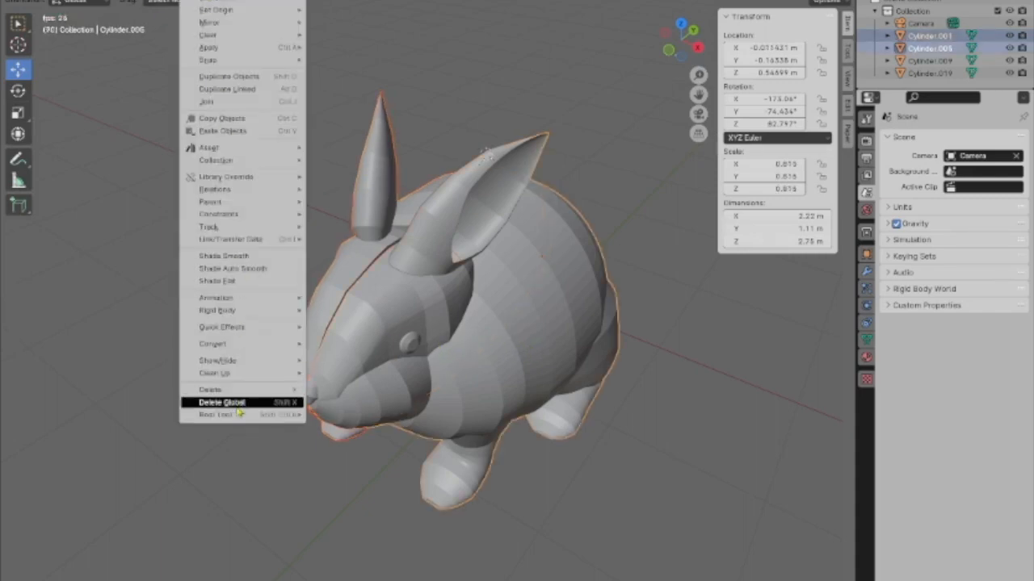
mouse_move(240, 414)
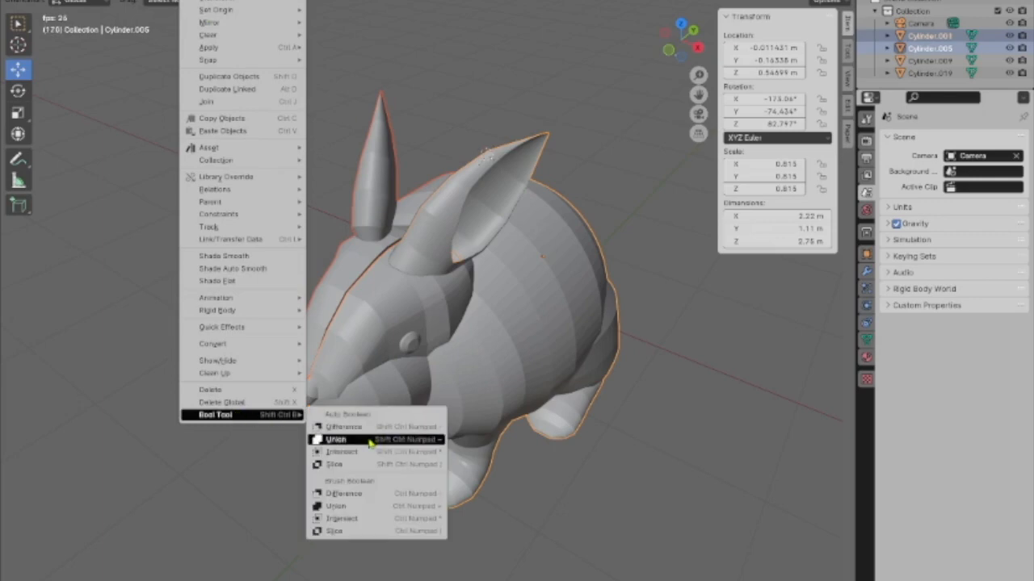
left_click(369, 443)
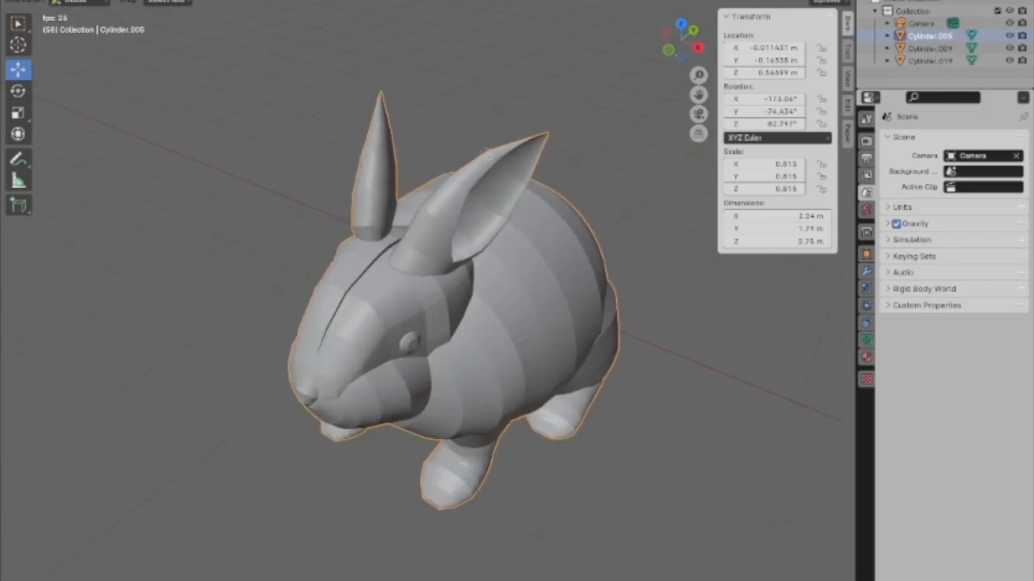
- Try to export the combined rabbit as a Paper Model (.pdf/.svg) so its invalid geometry gets selected
left_click(29, 0)
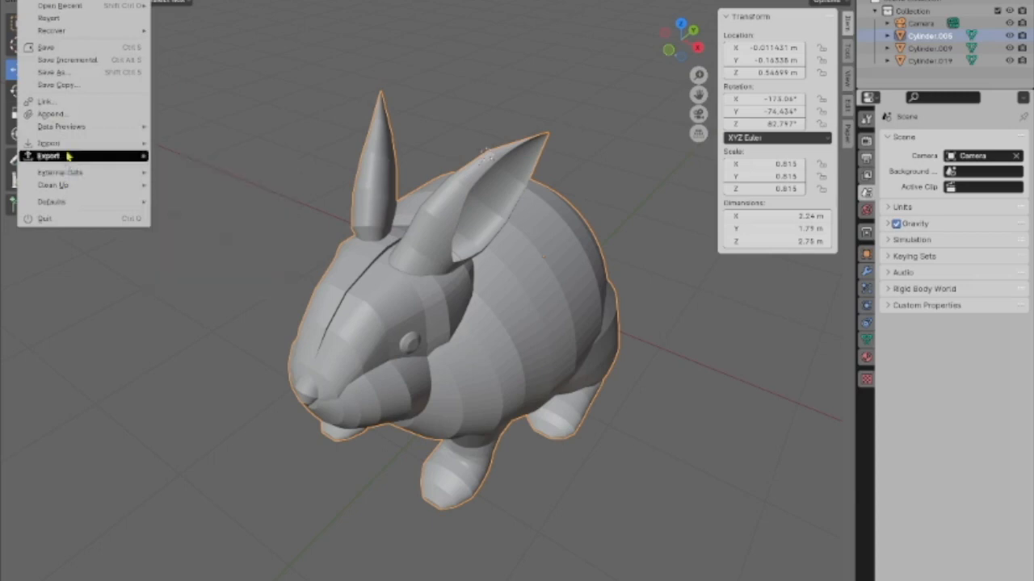
mouse_move(77, 157)
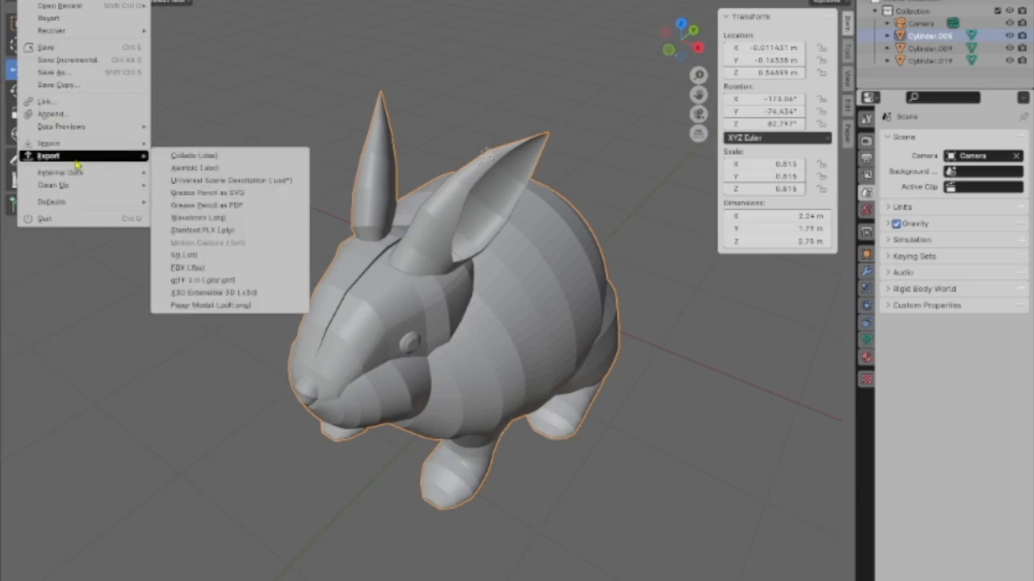
left_click(265, 305)
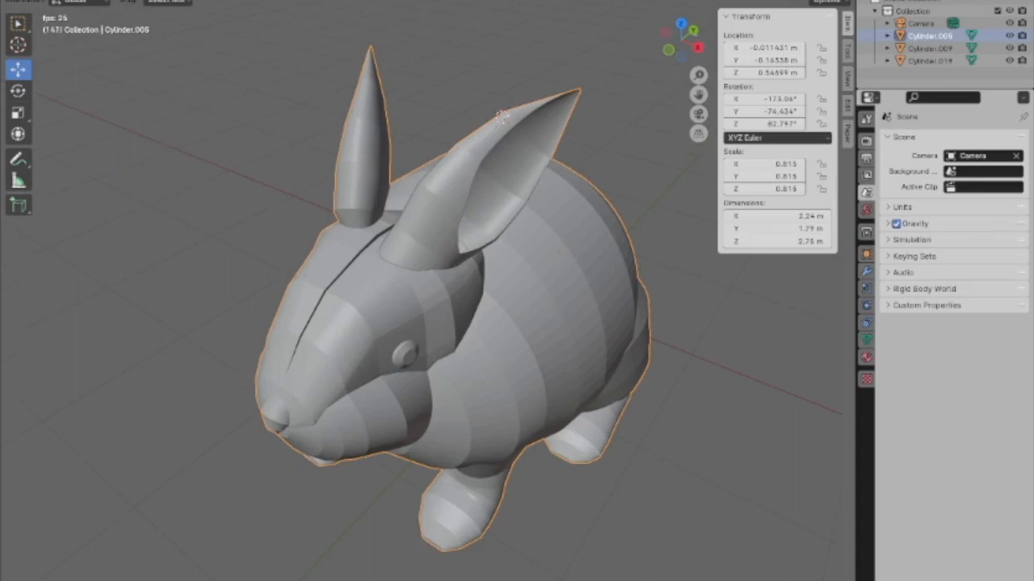
left_click(24, 2)
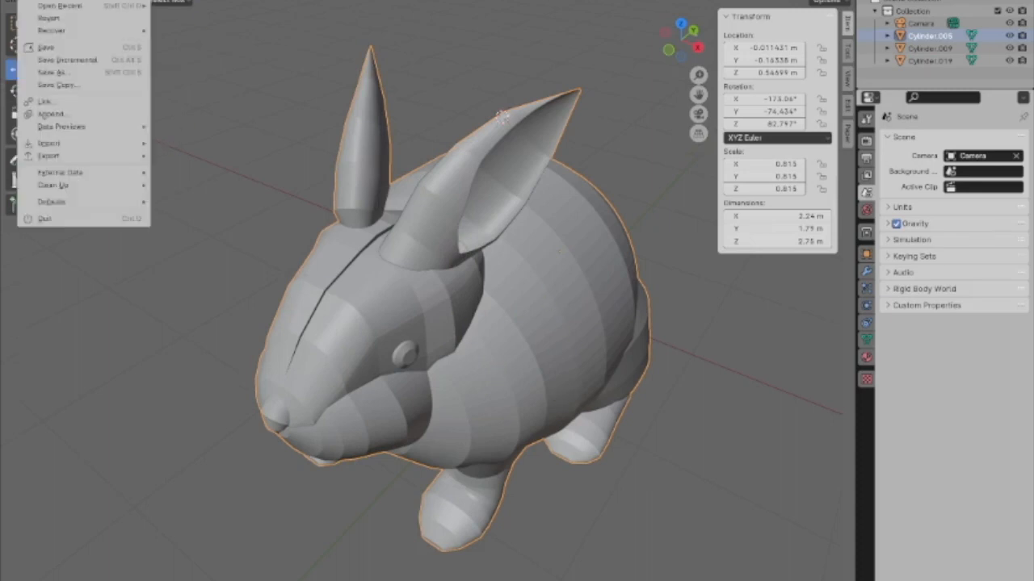
mouse_move(49, 156)
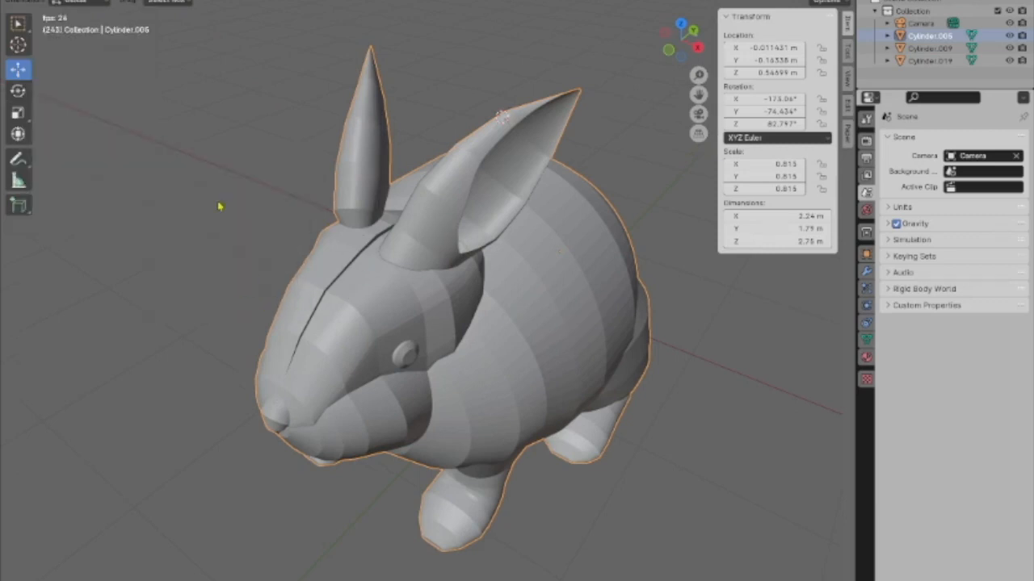
left_click(24, 3)
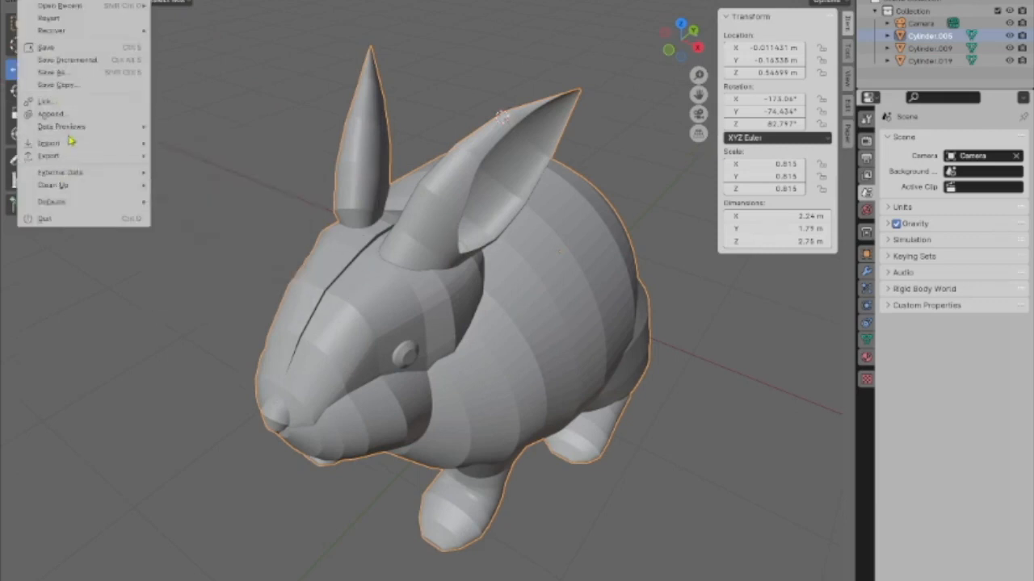
mouse_move(66, 156)
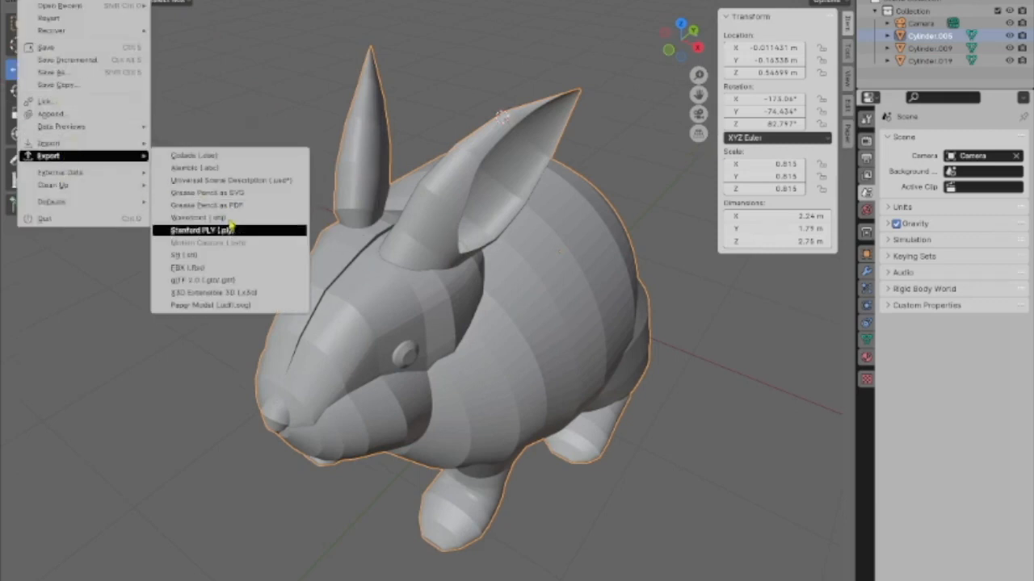
left_click(234, 307)
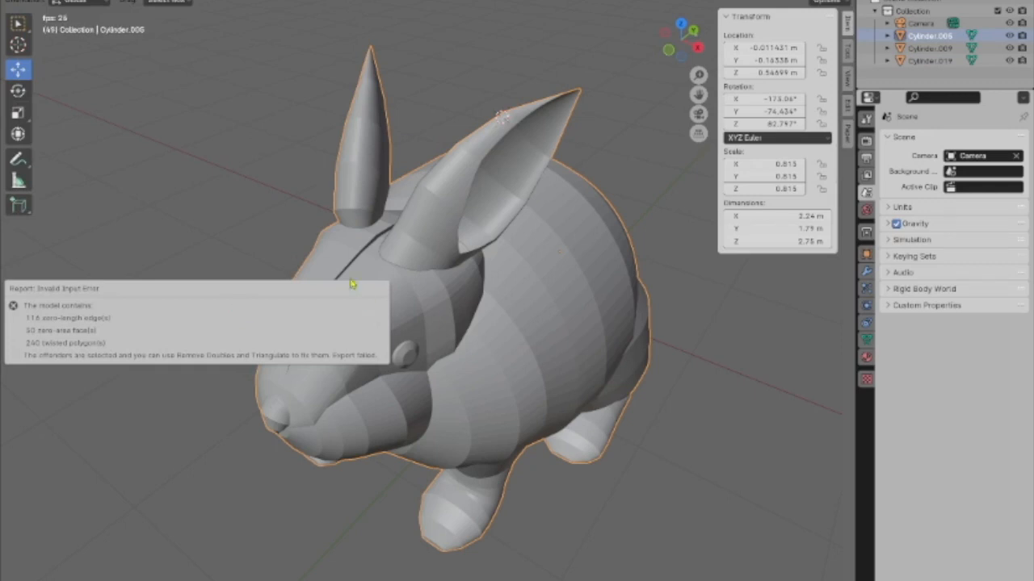
- Switch the combined rabbit to Edit Mode, inspect the selected invalid faces and triangulate them
left_click(61, 2)
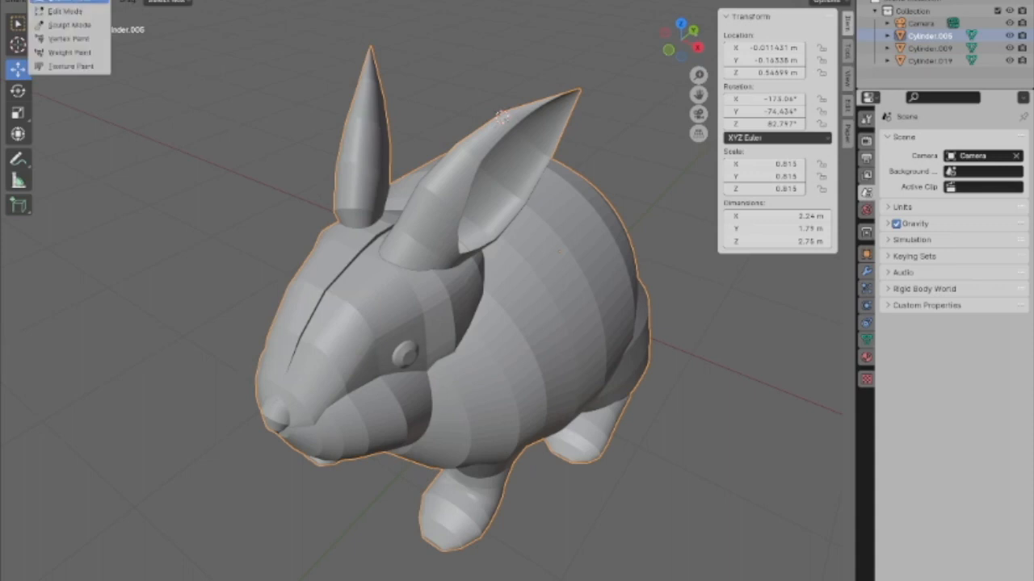
left_click(59, 9)
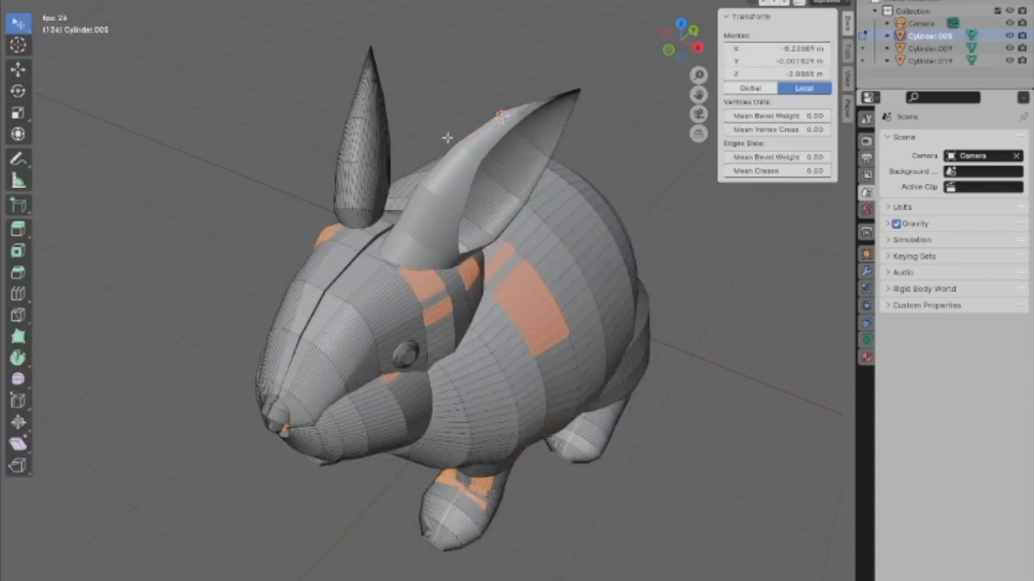
scroll(472, 327, "up", 1)
middle_click_drag(471, 439, 444, 409)
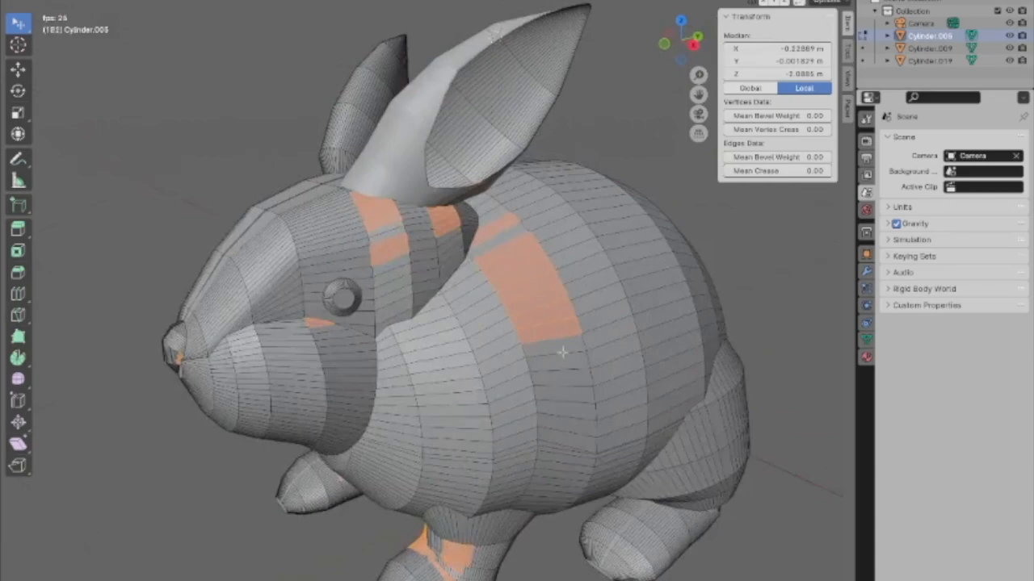
scroll(536, 362, "up", 6)
middle_click_drag(705, 306, 450, 261)
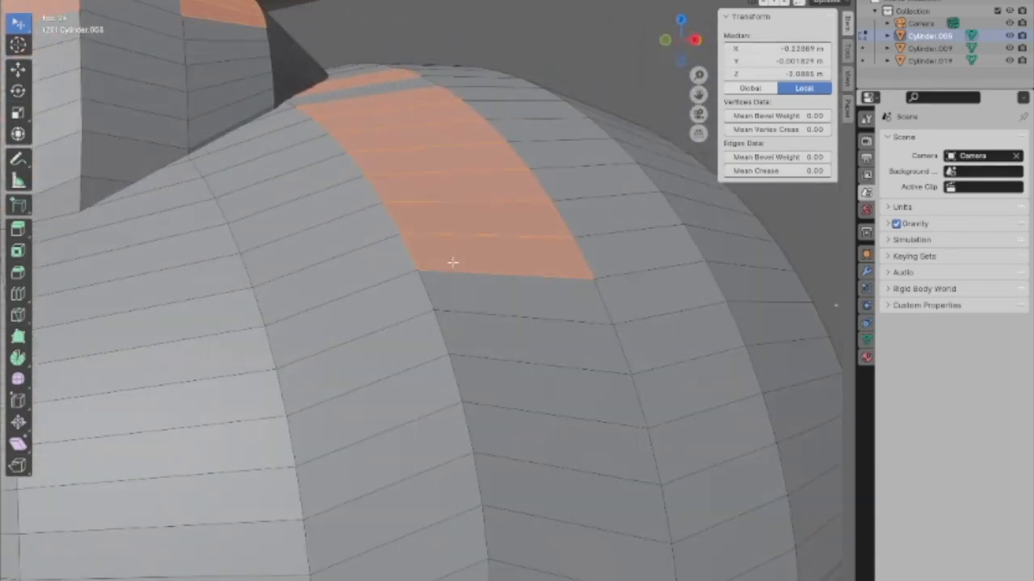
scroll(447, 261, "up", 3)
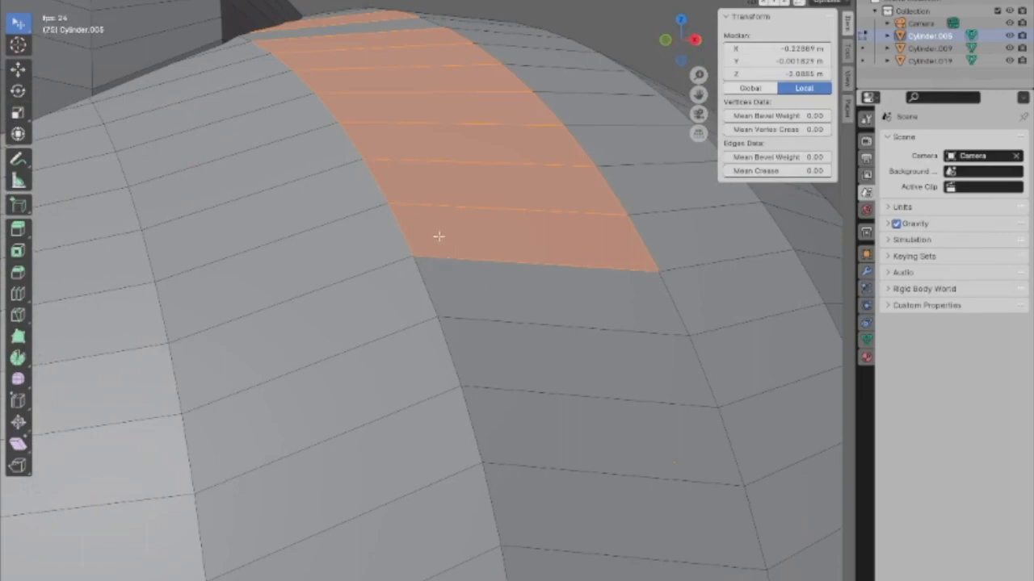
scroll(434, 236, "down", 3)
scroll(365, 271, "down", 4)
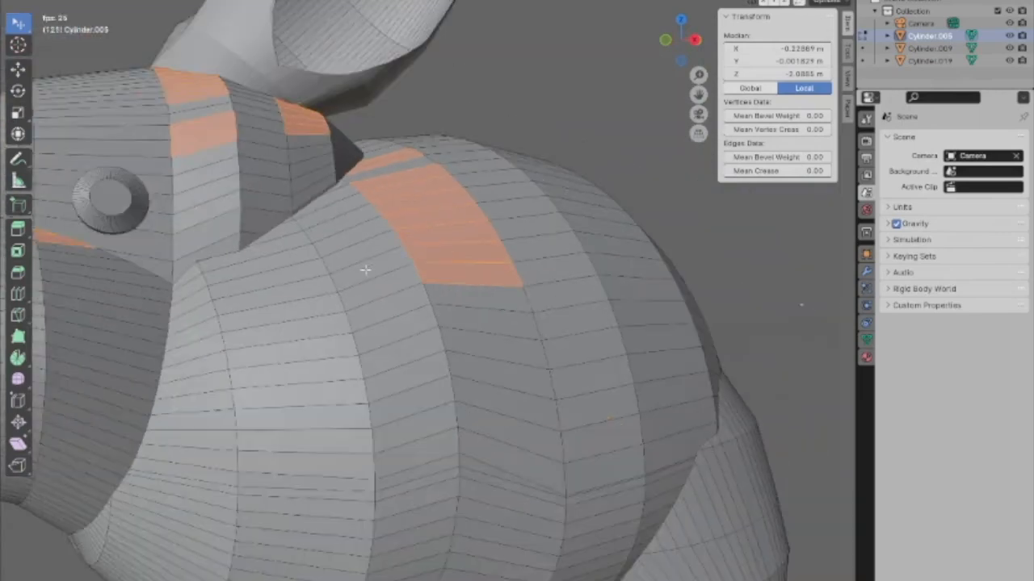
scroll(356, 270, "down", 1)
middle_click_drag(355, 279, 363, 322)
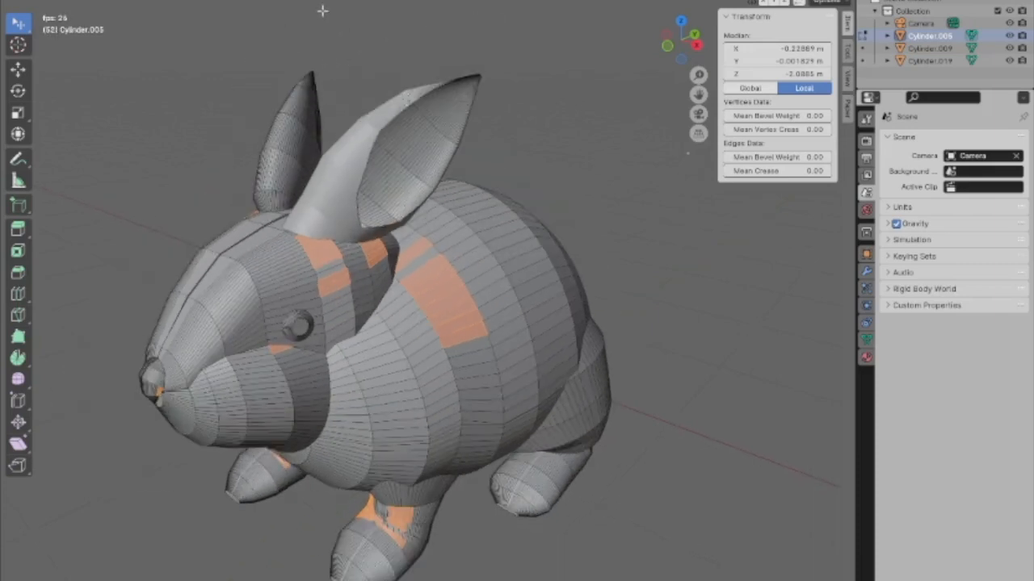
key("ctrl+f")
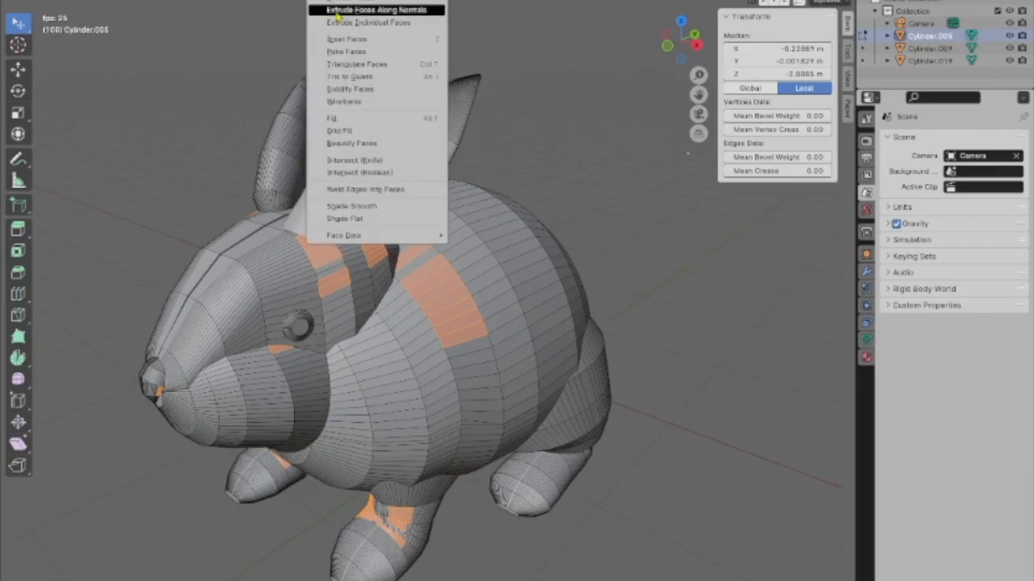
left_click(359, 67)
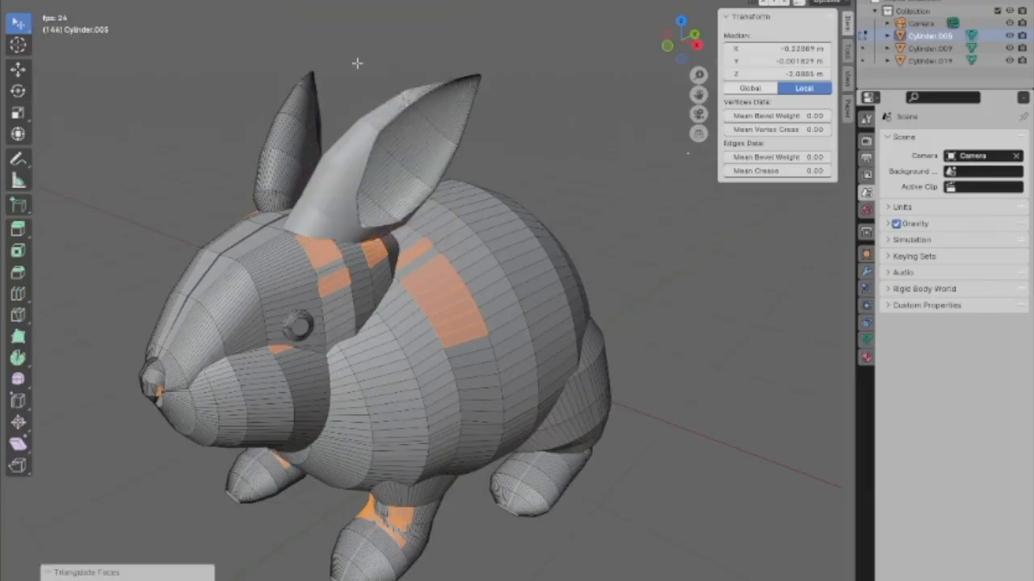
- Deselect the triangulated faces and return the combined rabbit to Object Mode
scroll(414, 279, "up", 5)
scroll(413, 280, "down", 6)
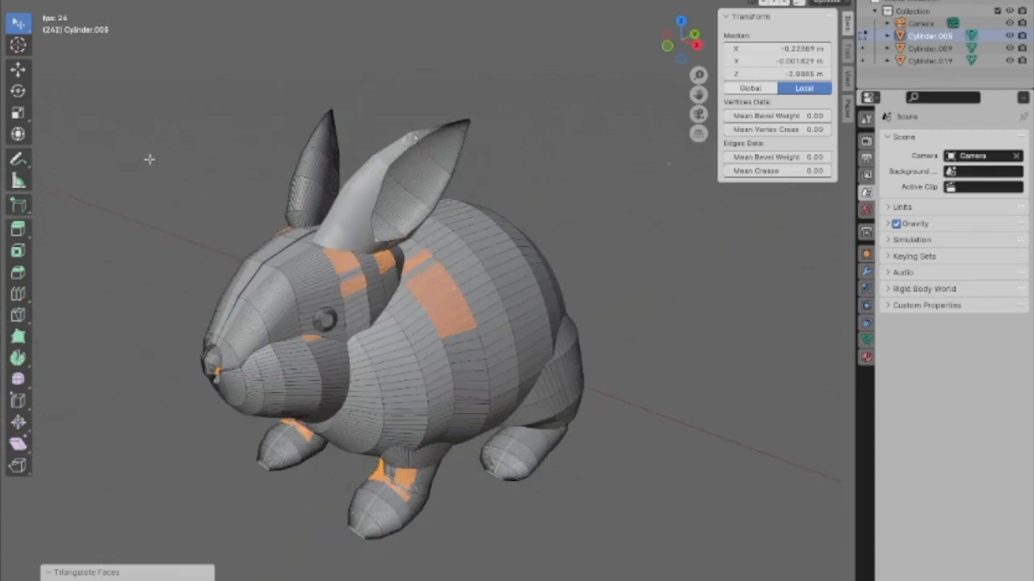
key("alt+a")
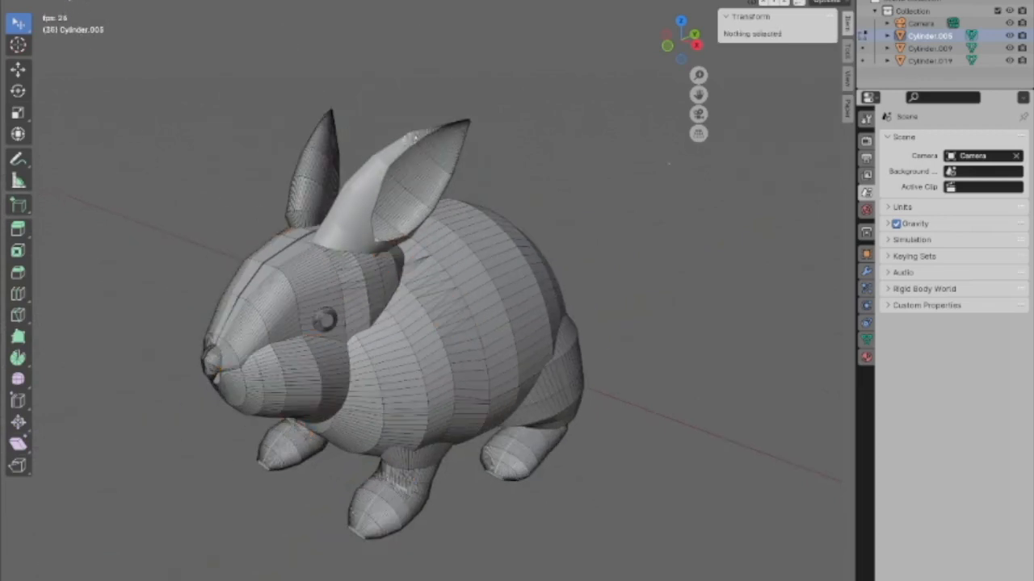
left_click(73, 3)
left_click(89, 9)
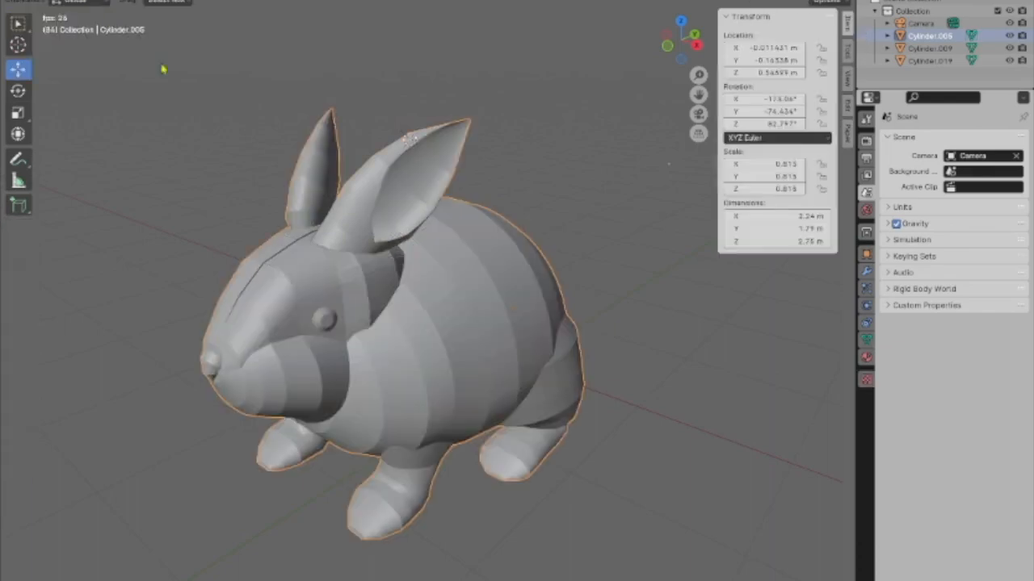
- Retry the Paper Model (.pdf/.svg) export of the combined rabbit with its triangulated faces
left_click(28, 1)
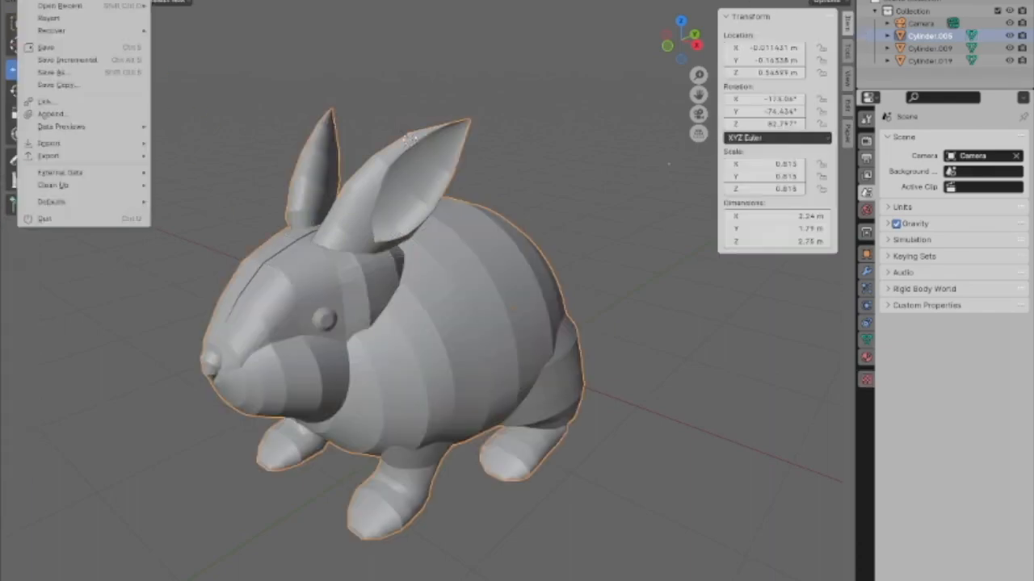
mouse_move(26, 1)
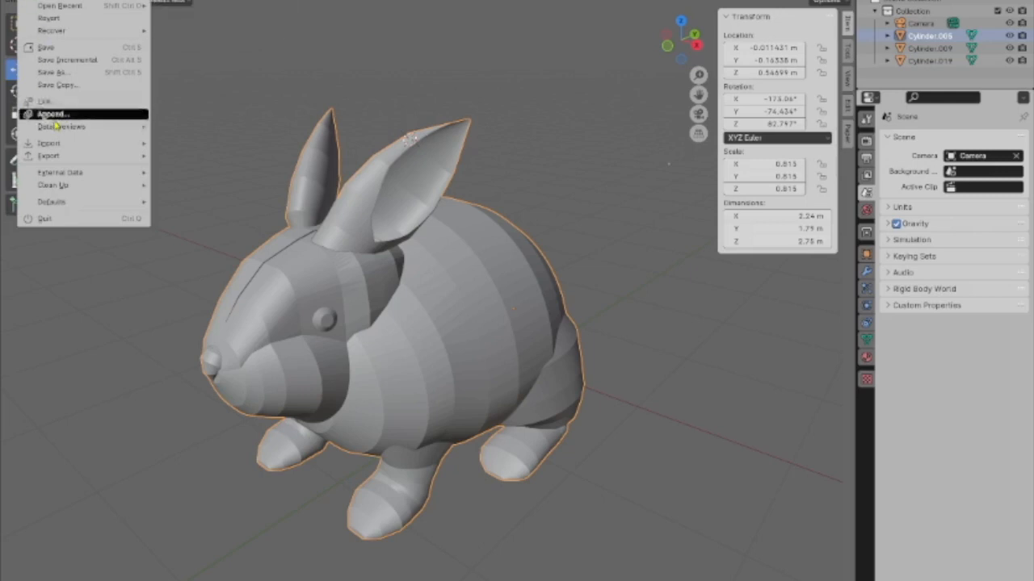
mouse_move(56, 158)
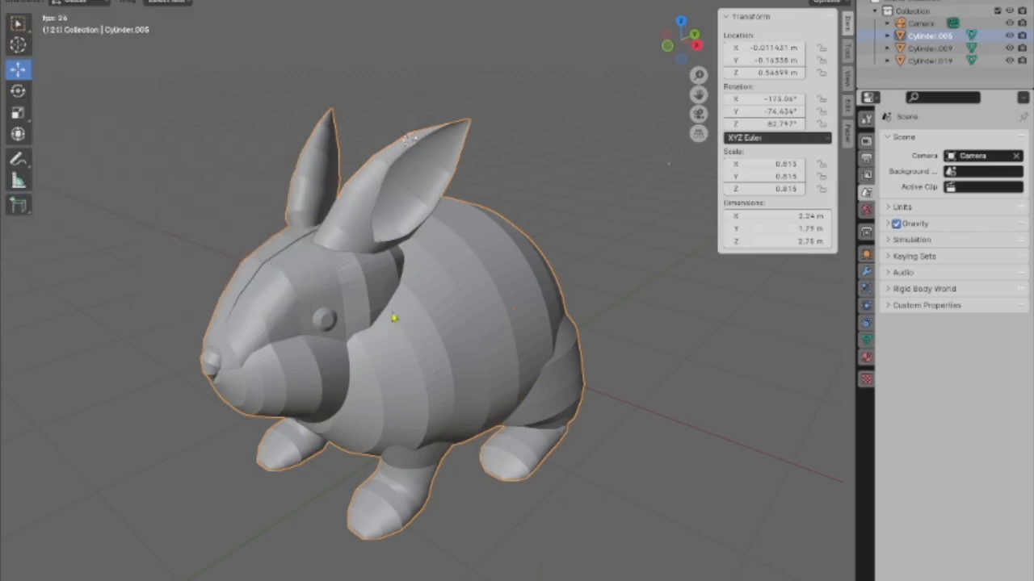
left_click(27, 0)
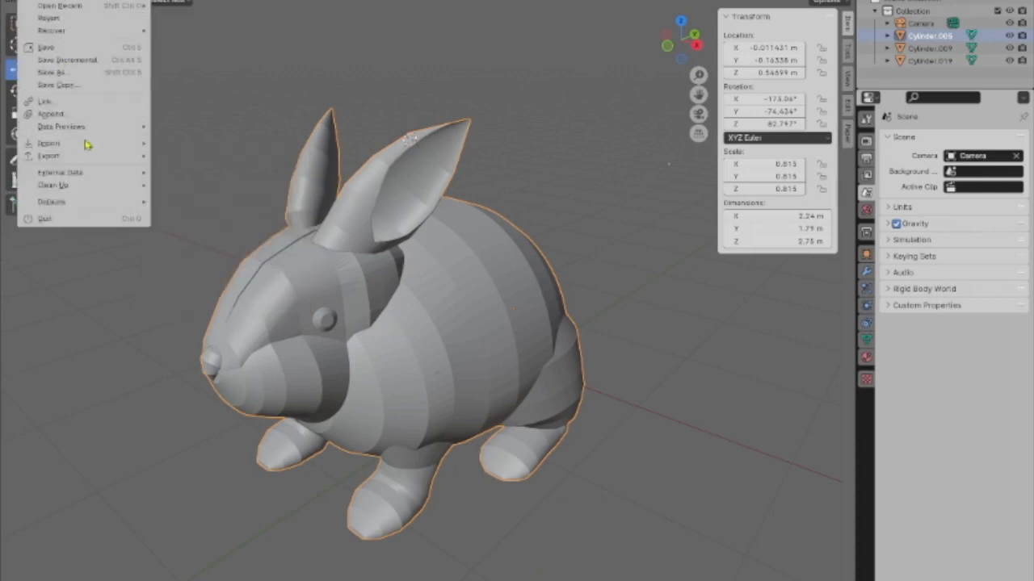
mouse_move(85, 159)
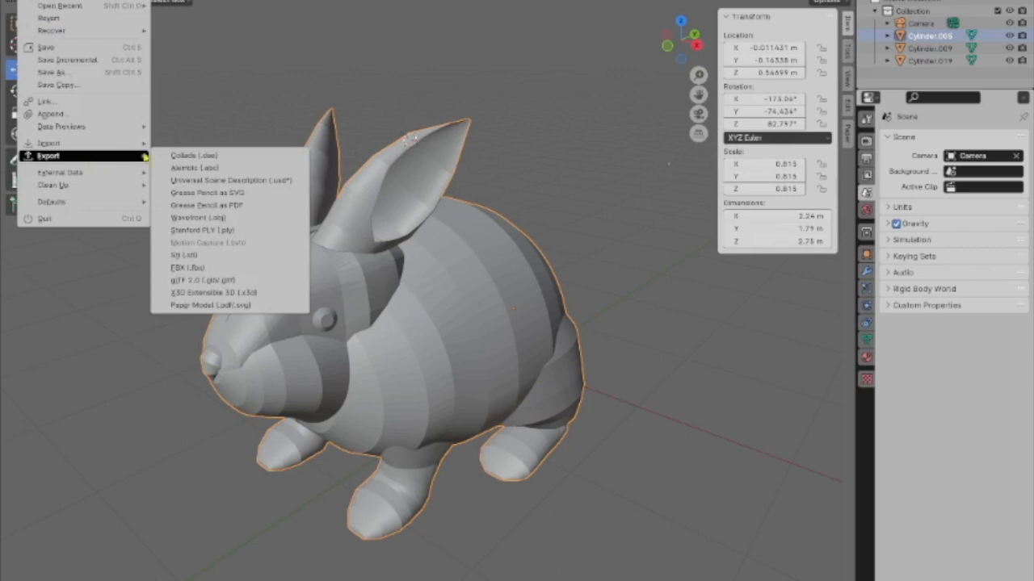
left_click(244, 305)
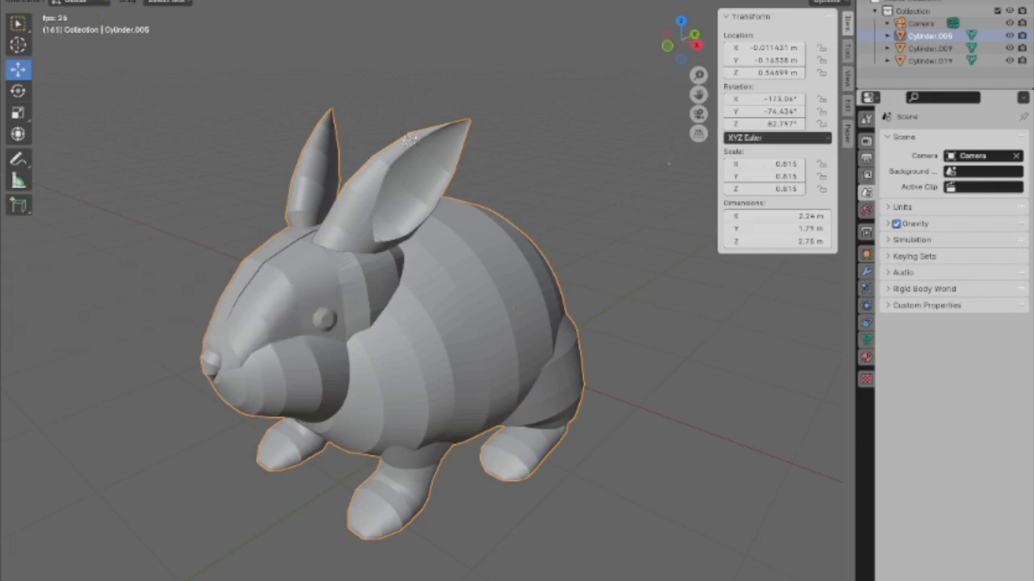
- Switch the combined rabbit to Edit Mode and examine the selected invalid geometry around its mouth, ears and back
left_click(92, 3)
left_click(85, 10)
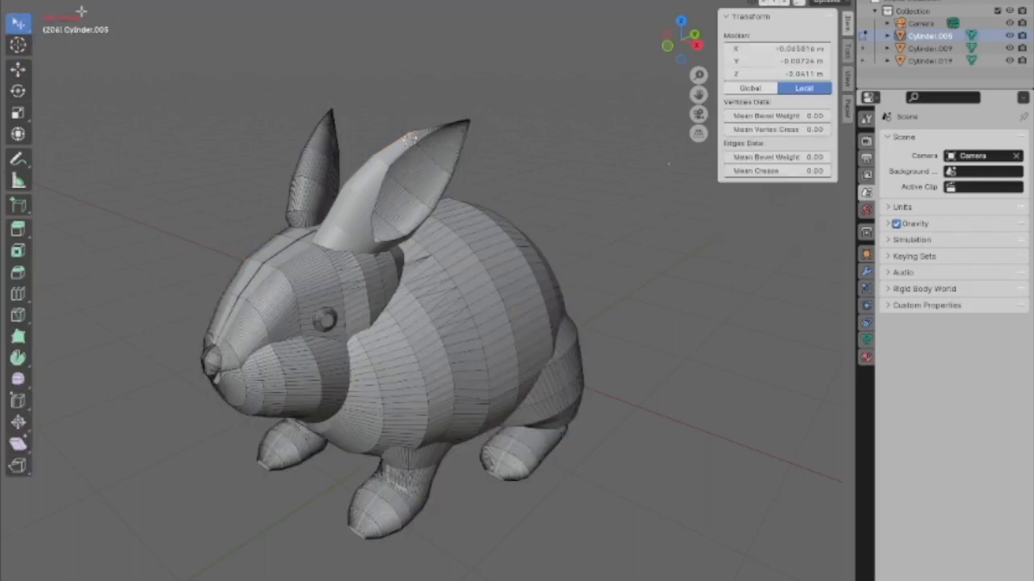
scroll(219, 194, "up", 3)
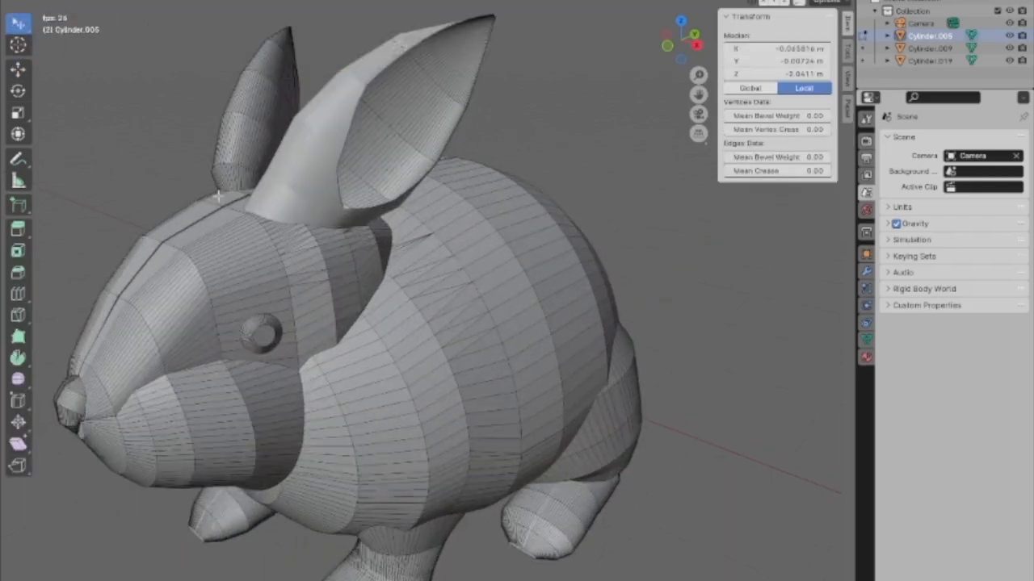
scroll(218, 194, "down", 3)
middle_click_drag(222, 296, 251, 234)
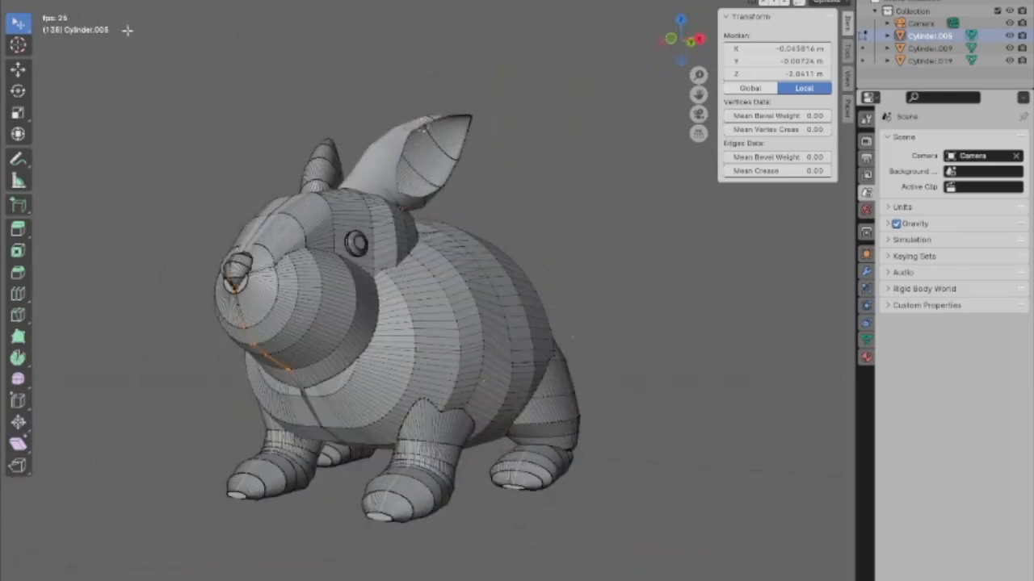
middle_click_drag(254, 150, 184, 345)
scroll(317, 305, "up", 2)
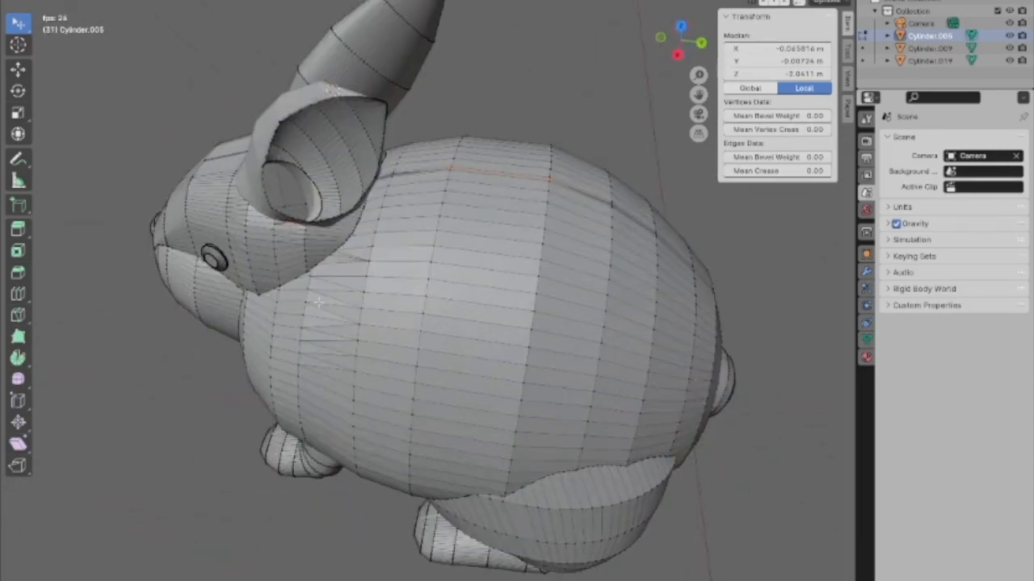
middle_click_drag(283, 319, 412, 255)
scroll(360, 313, "down", 3)
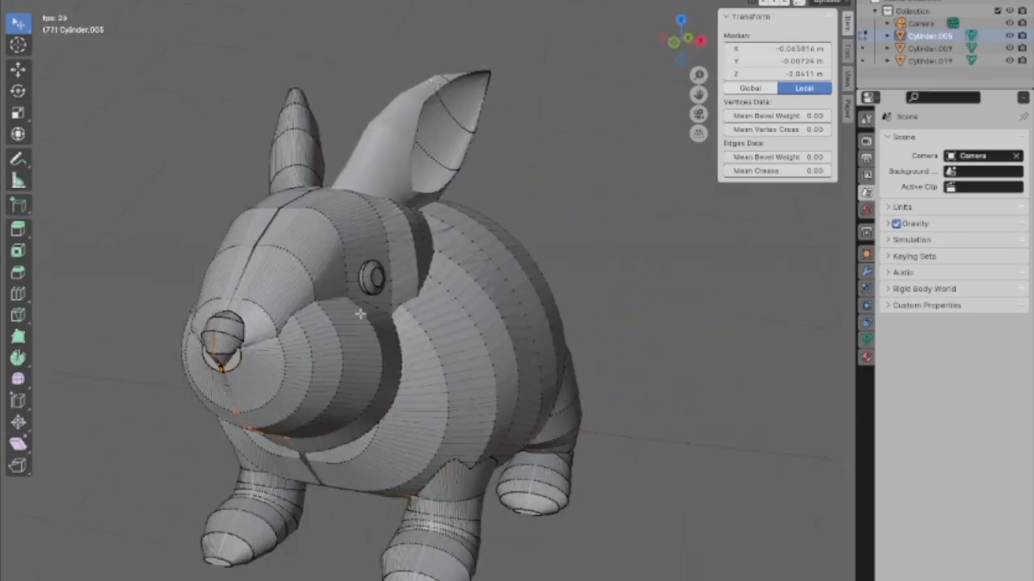
middle_click_drag(359, 313, 344, 298)
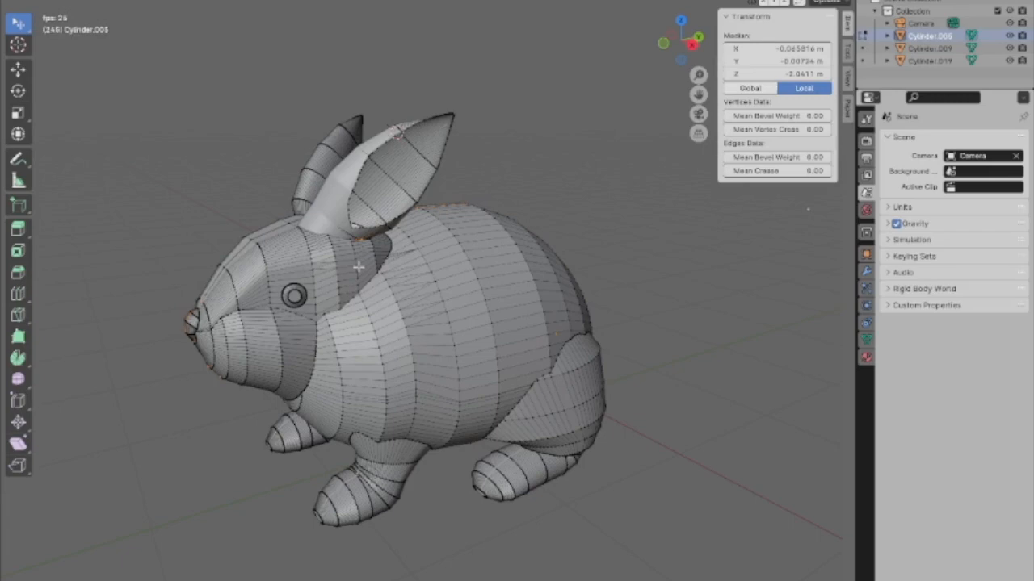
- Clean up the selected invalid geometry with Merge by Distance at a merge distance of 0.0001 m
scroll(358, 267, "up", 3)
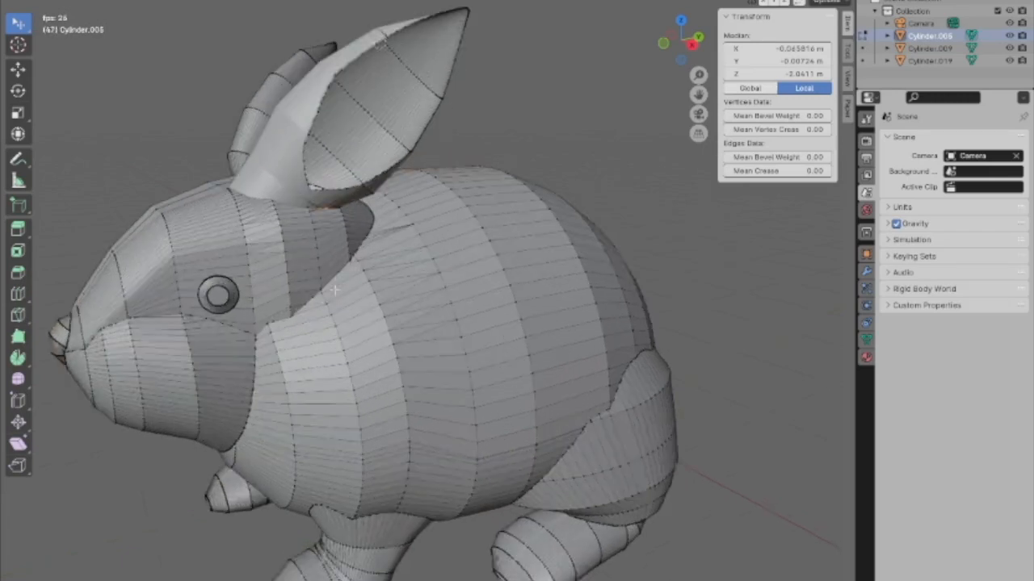
middle_click_drag(252, 362, 311, 357)
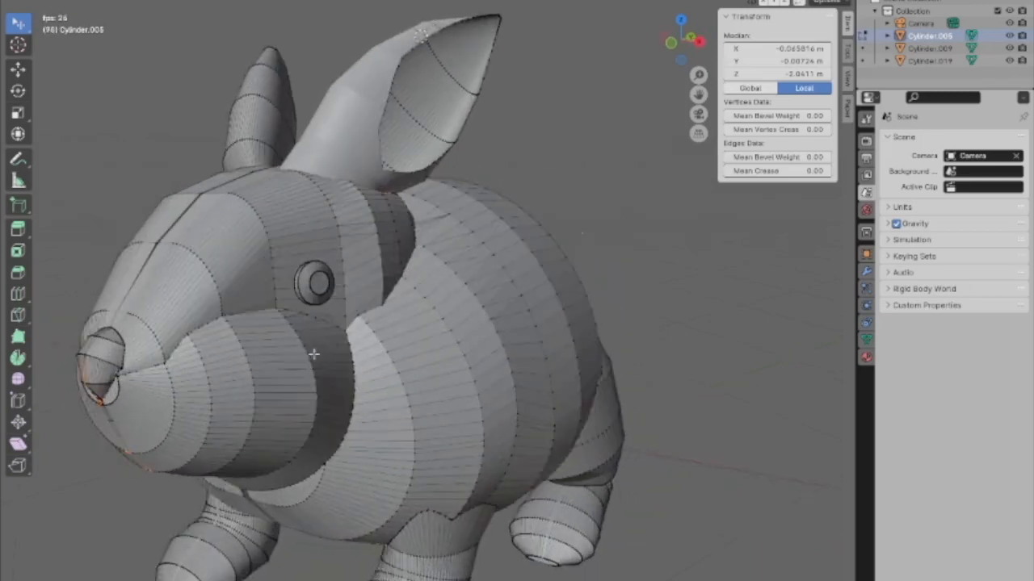
middle_click_drag(300, 397, 434, 314)
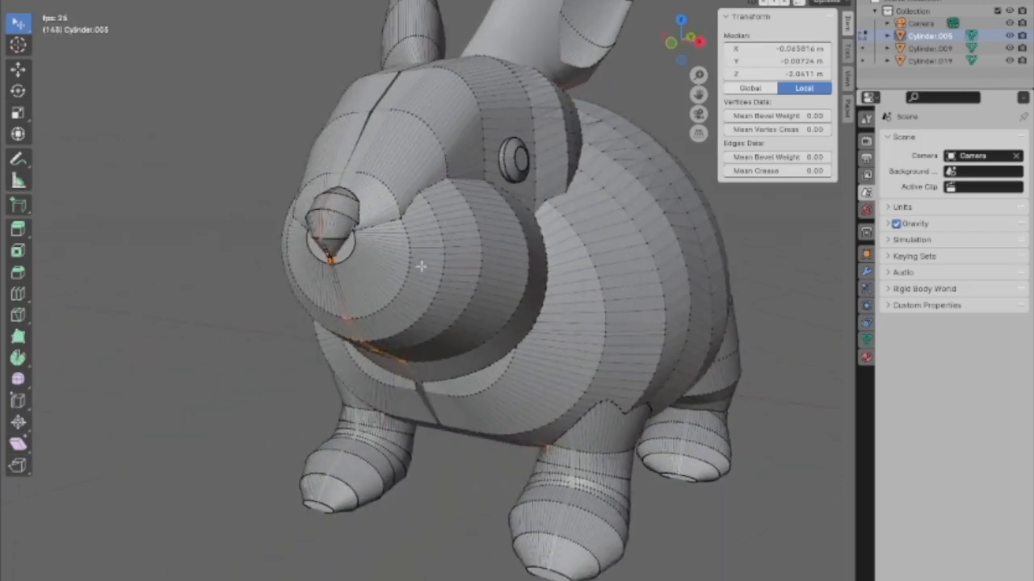
middle_click_drag(412, 203, 401, 232)
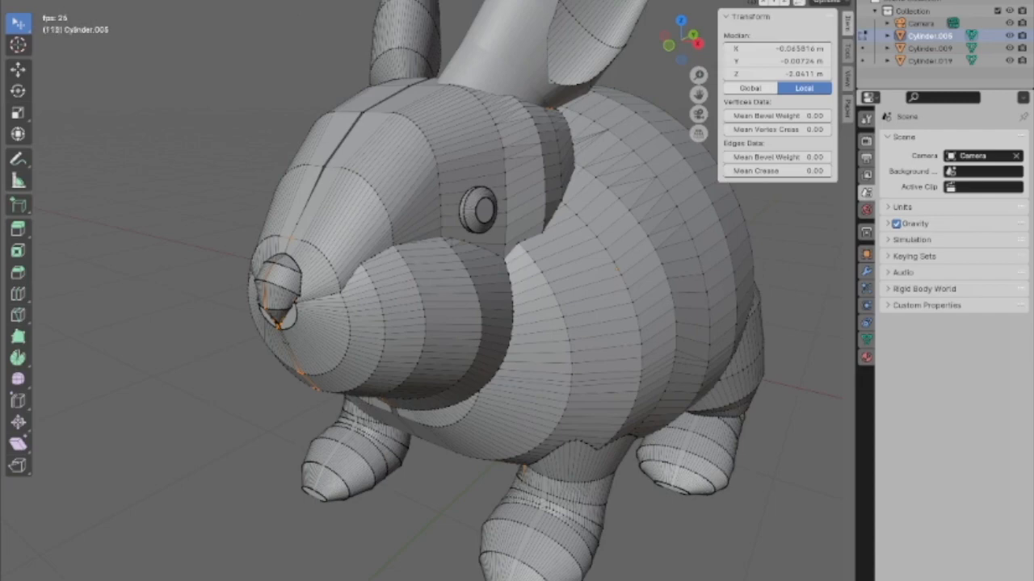
left_click(234, 1)
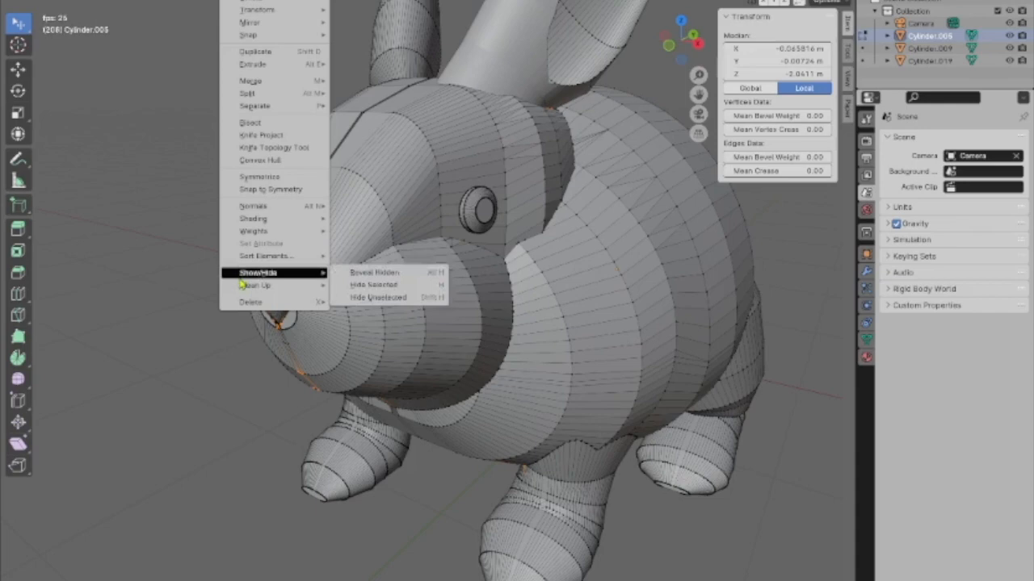
mouse_move(245, 287)
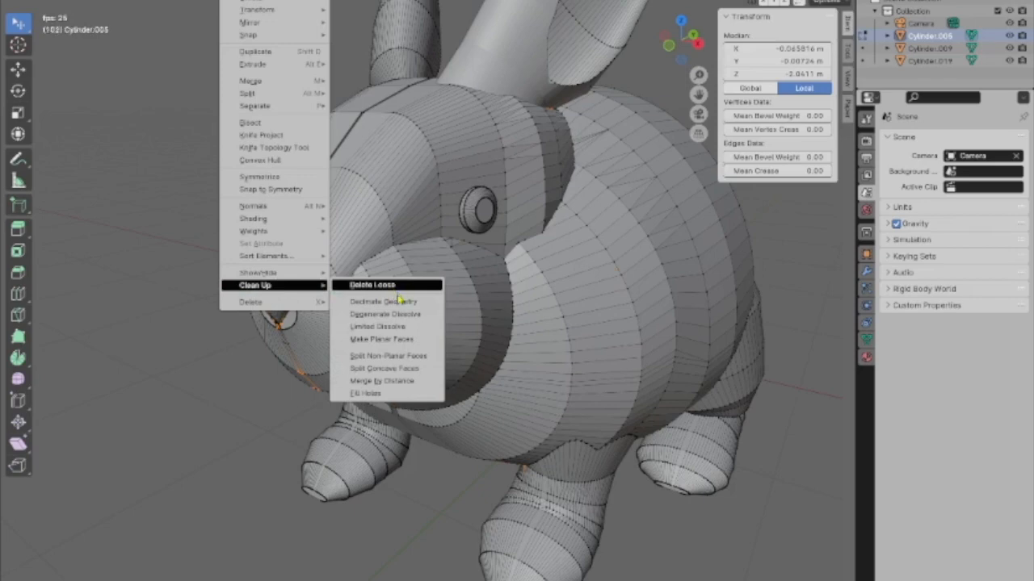
left_click(387, 383)
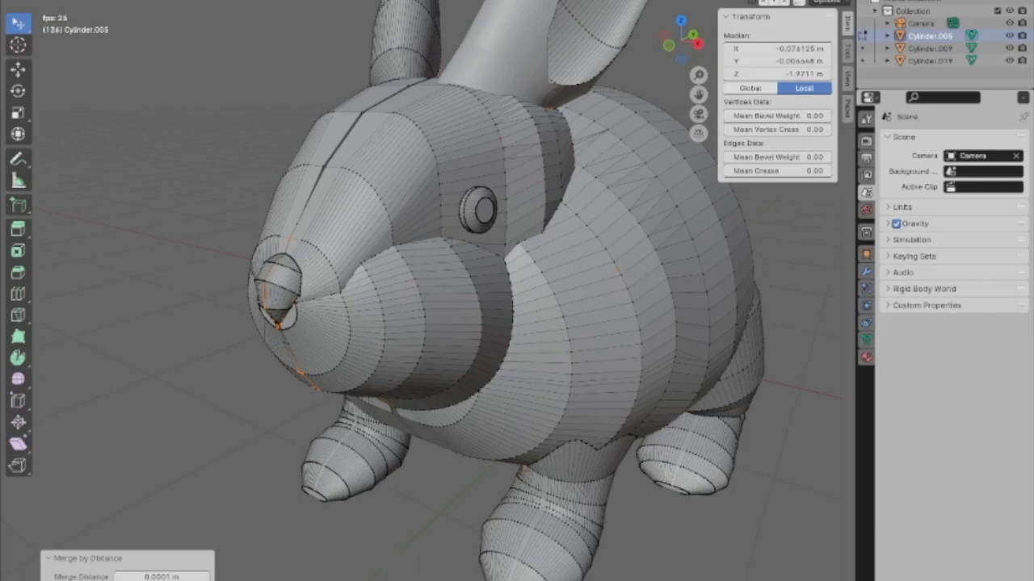
- Return to Object Mode and try the Paper Model (.pdf/.svg) export on the merged rabbit mesh
left_click(69, 2)
left_click(63, 2)
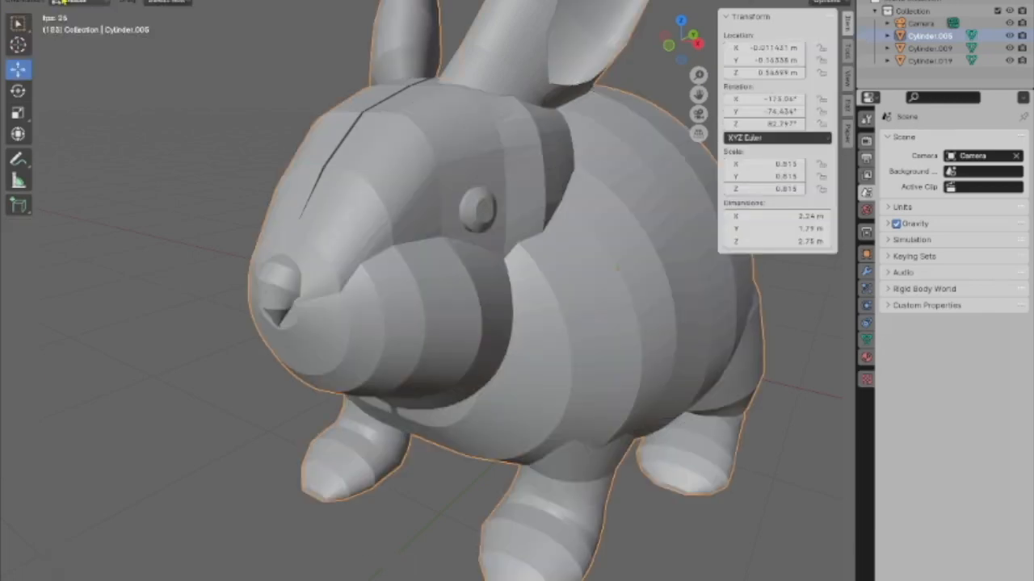
left_click(29, 1)
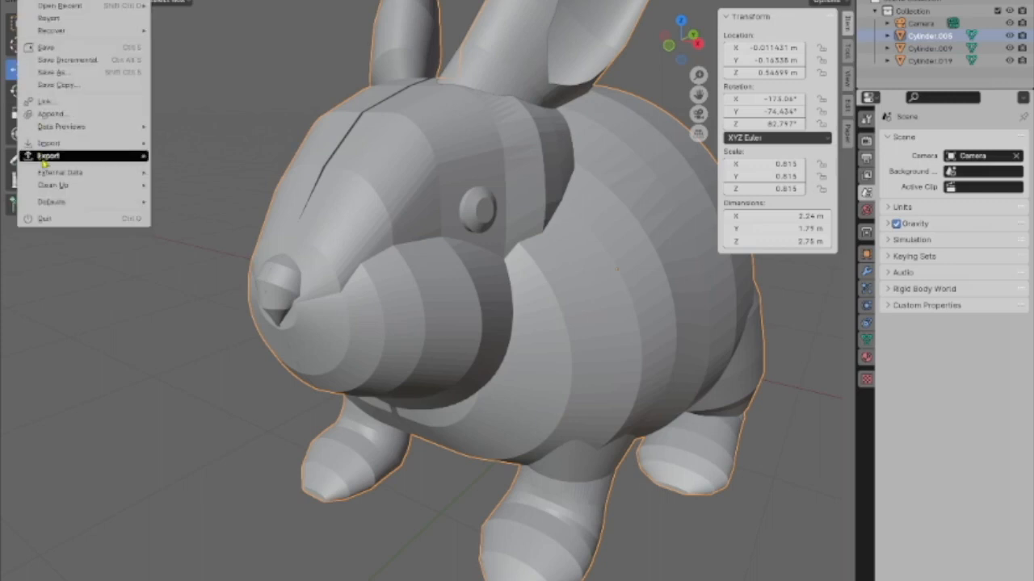
mouse_move(123, 158)
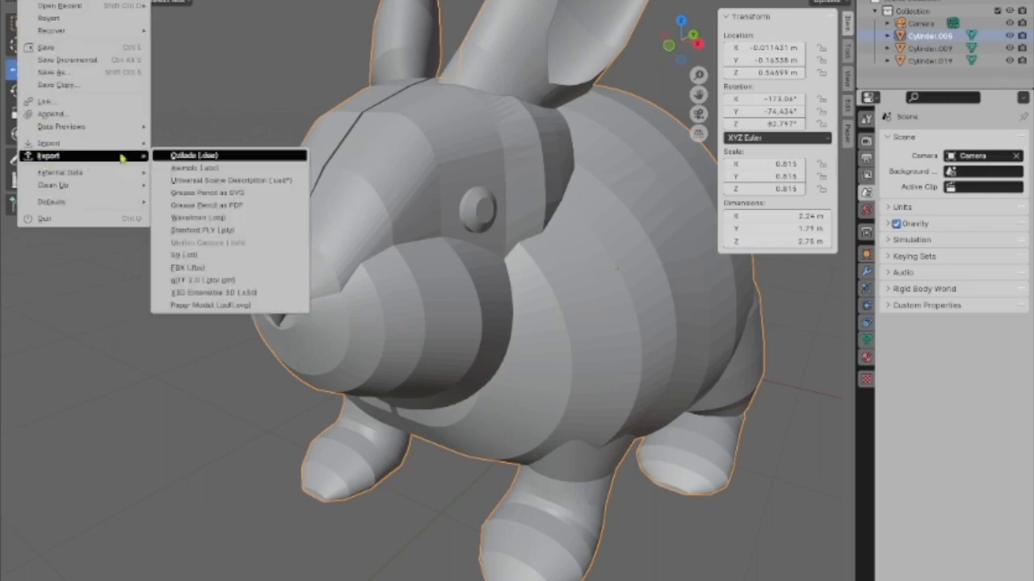
left_click(212, 305)
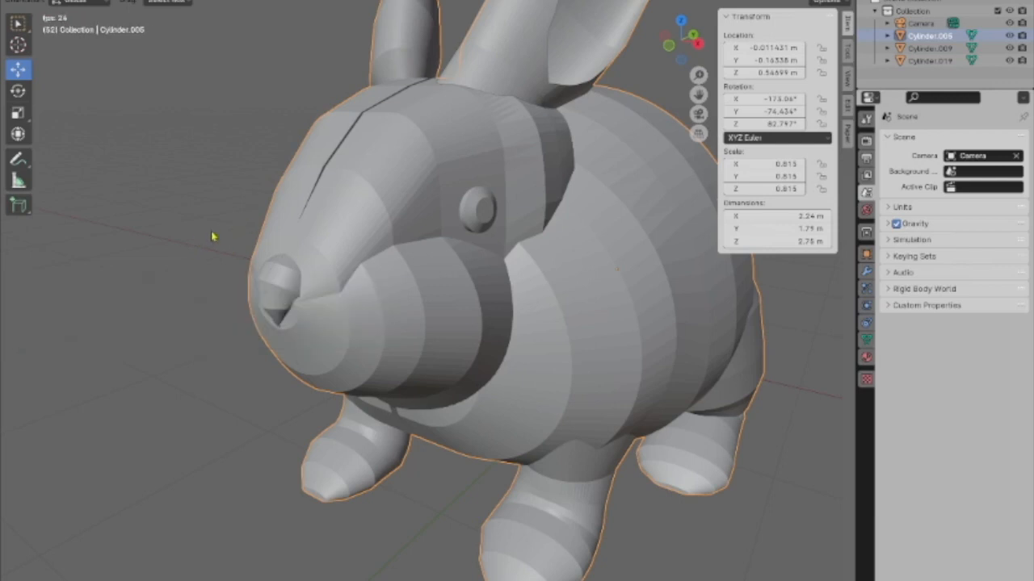
- Switch the rabbit back to Edit Mode after the export attempt to show its selected invalid geometry
scroll(521, 289, "up", 4)
scroll(506, 296, "down", 3)
scroll(505, 296, "down", 1)
scroll(243, 91, "up", 1)
left_click(86, 5)
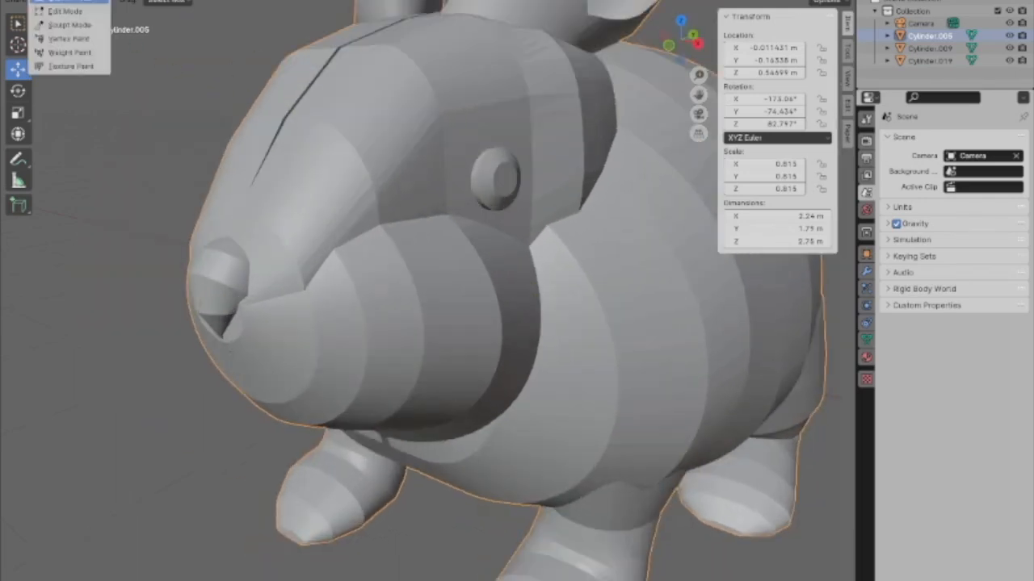
left_click(85, 11)
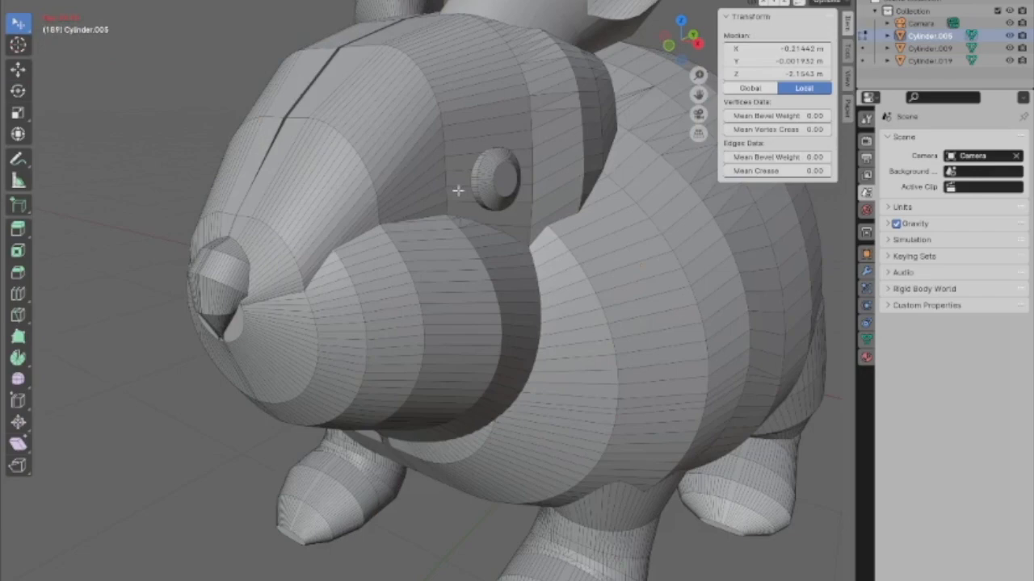
- Examine the rabbit mesh from the front, underside, inside and rear for remaining invalid geometry
scroll(506, 205, "down", 5)
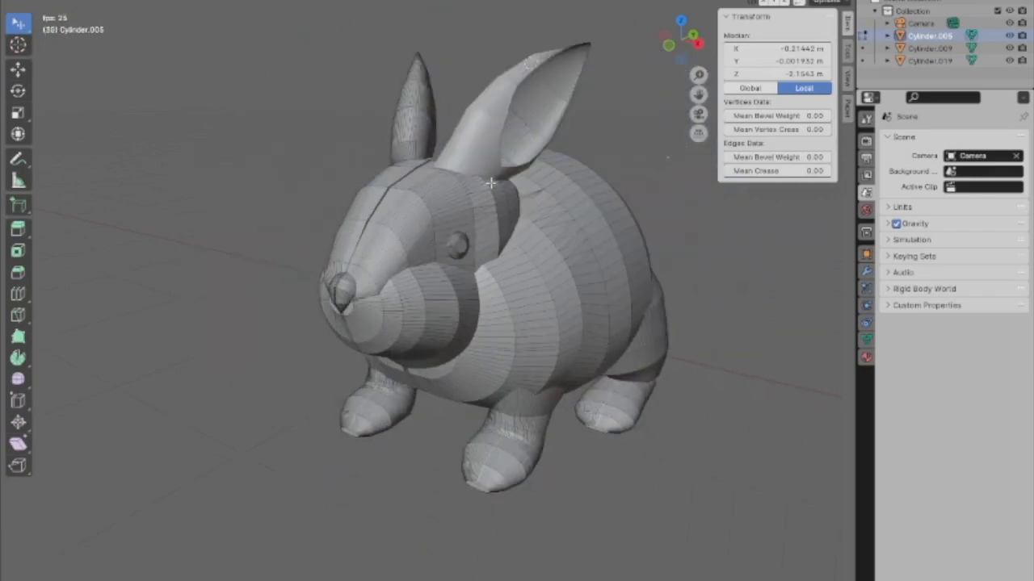
scroll(487, 193, "up", 3)
middle_click_drag(459, 378, 563, 240)
middle_click_drag(439, 349, 519, 362)
middle_click_drag(287, 304, 371, 310)
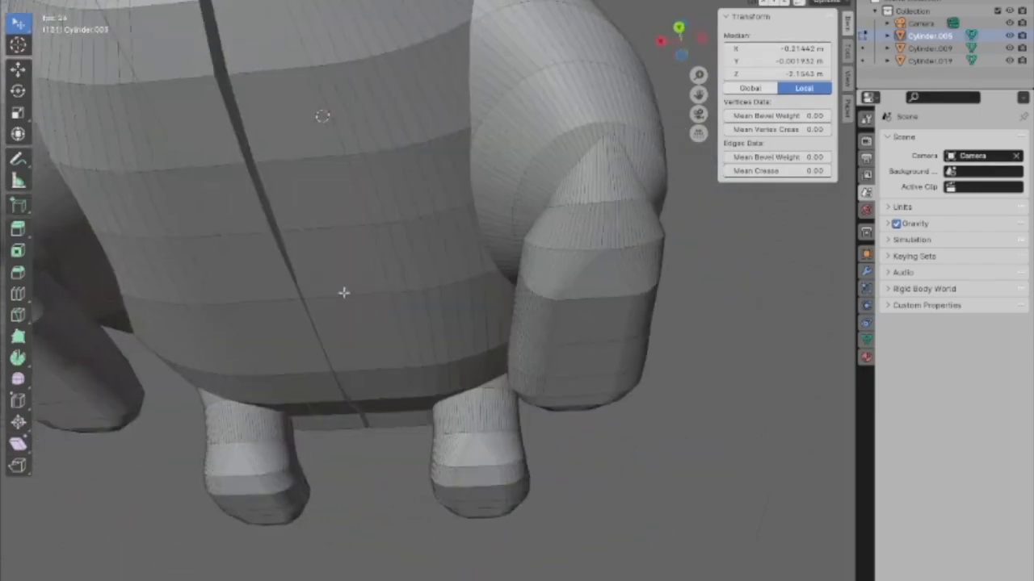
scroll(346, 294, "down", 3)
middle_click_drag(283, 266, 258, 294)
scroll(291, 265, "up", 5)
middle_click_drag(291, 265, 297, 291)
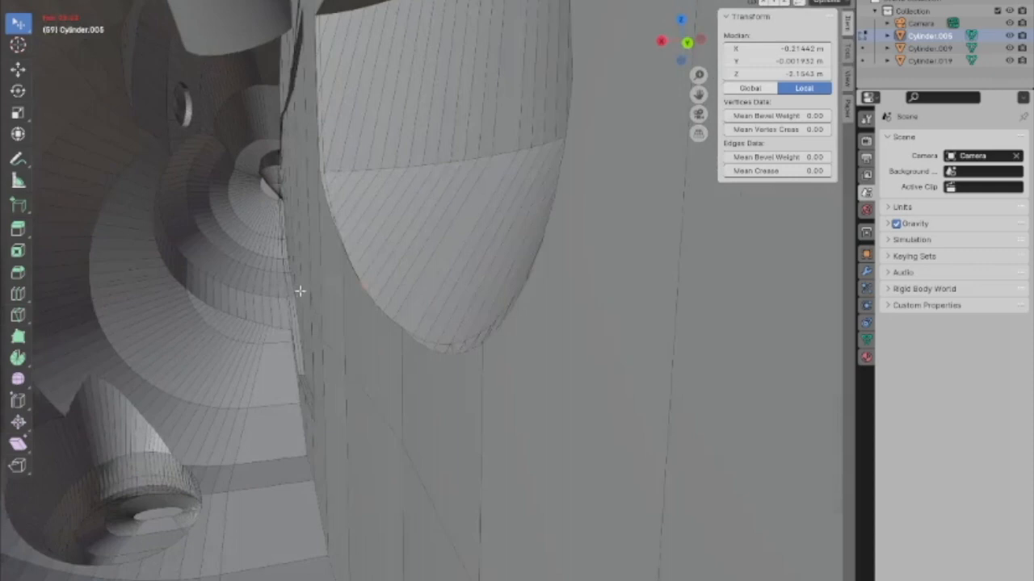
scroll(296, 291, "down", 2)
scroll(326, 288, "down", 6)
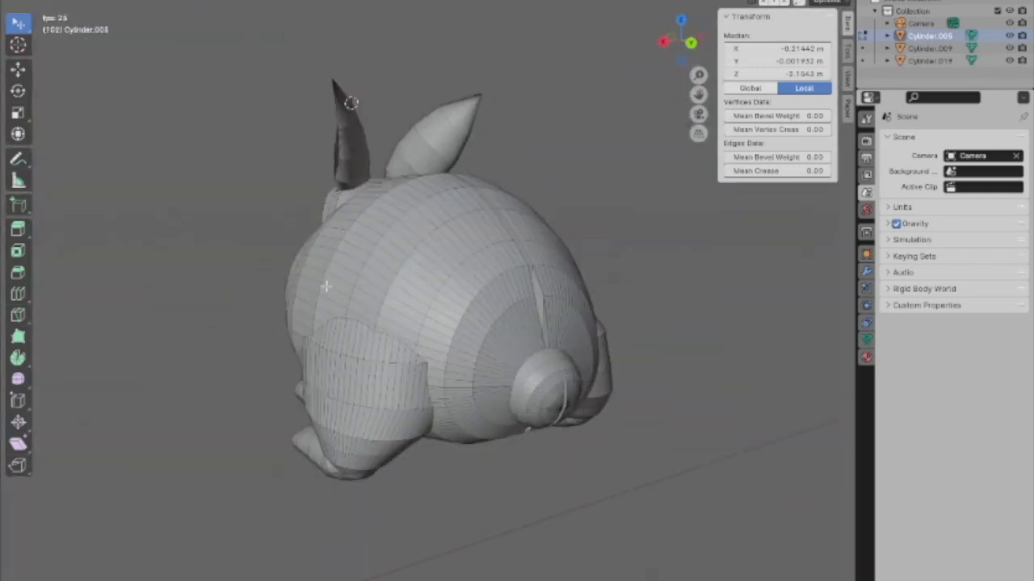
middle_click_drag(326, 285, 489, 269)
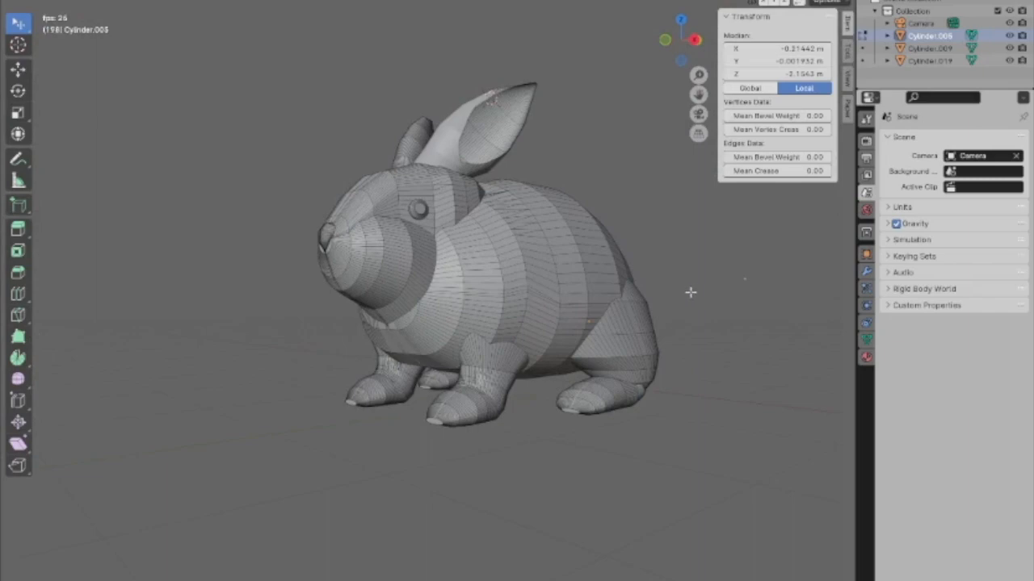
scroll(690, 292, "up", 5)
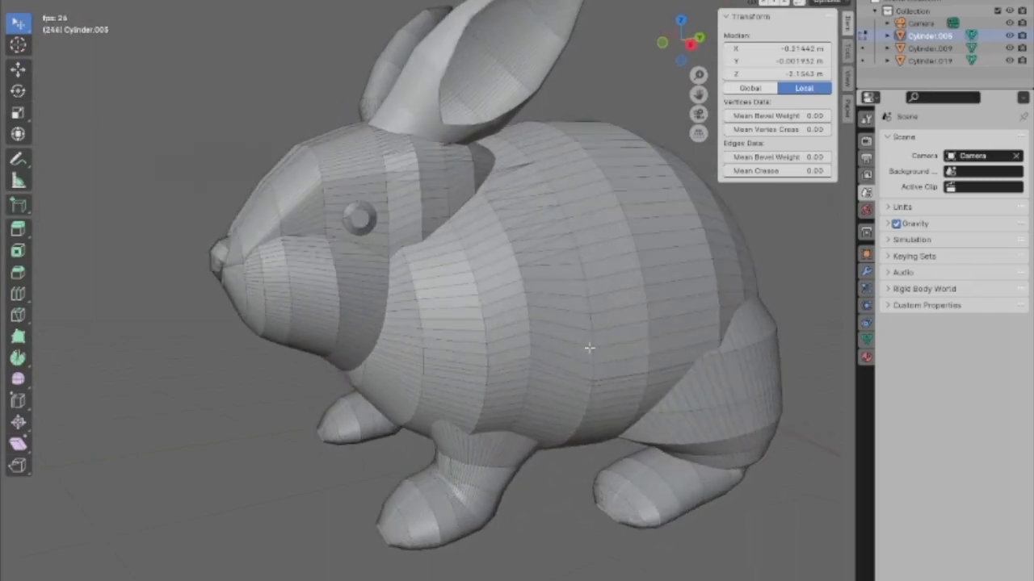
middle_click_drag(573, 348, 465, 333, "shift")
middle_click_drag(362, 340, 473, 349)
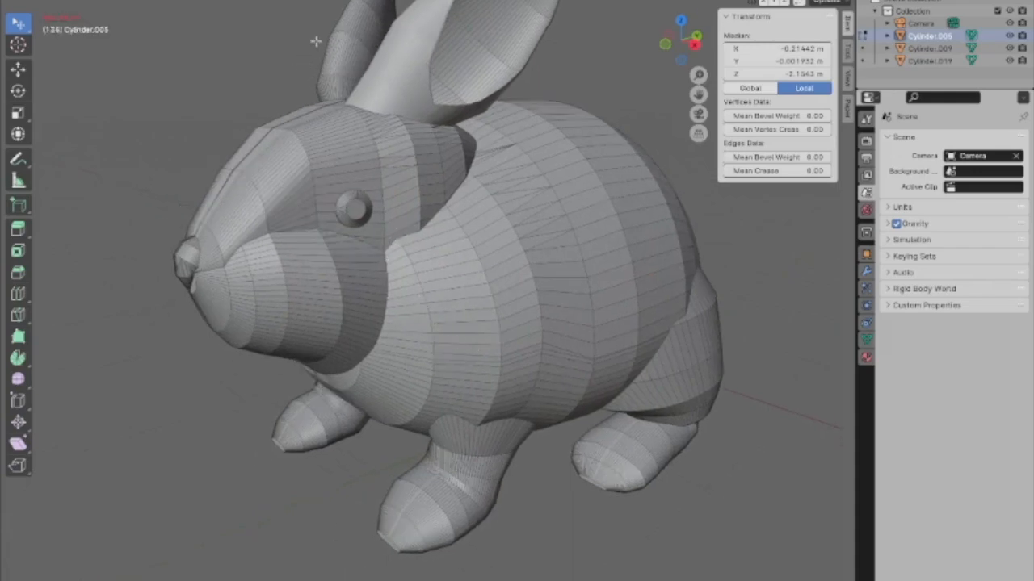
- Triangulate the selected invalid faces of the rabbit mesh and clear the selection
left_click(319, 0)
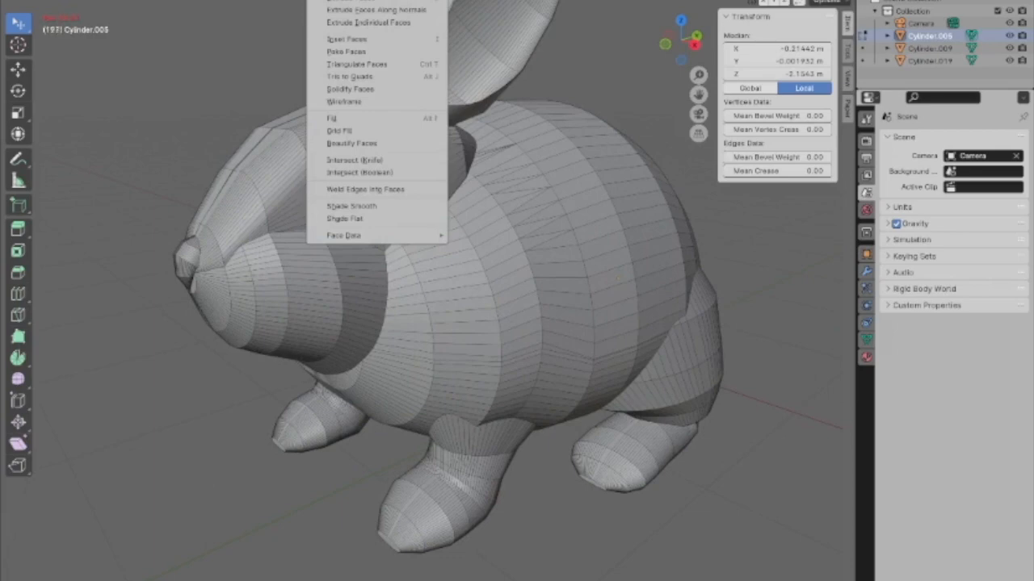
left_click(355, 64)
left_click(191, 121)
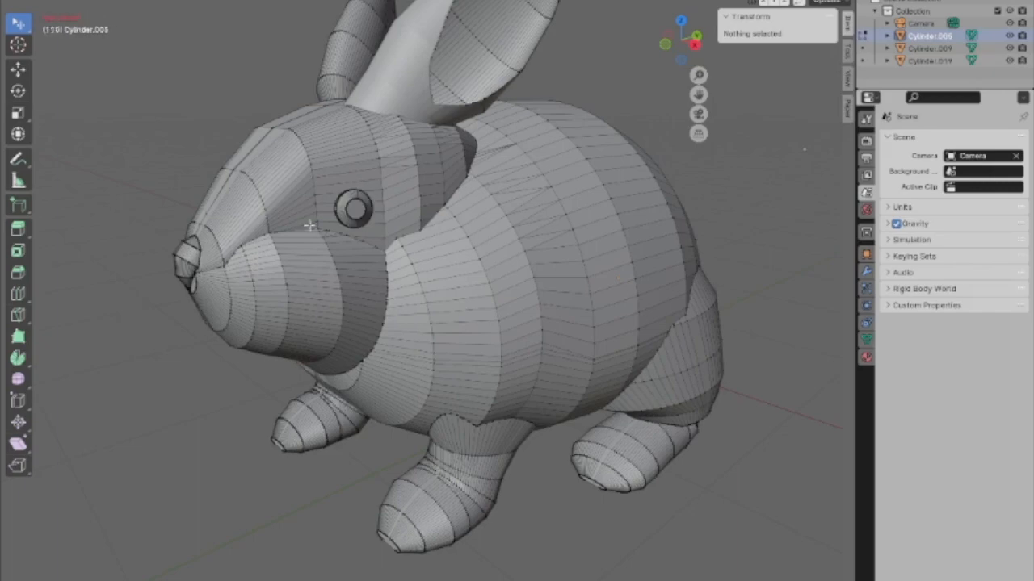
- Return to Object Mode and try the Paper Model (.pdf/.svg) export on the triangulated rabbit
left_click(68, 0)
left_click(67, 1)
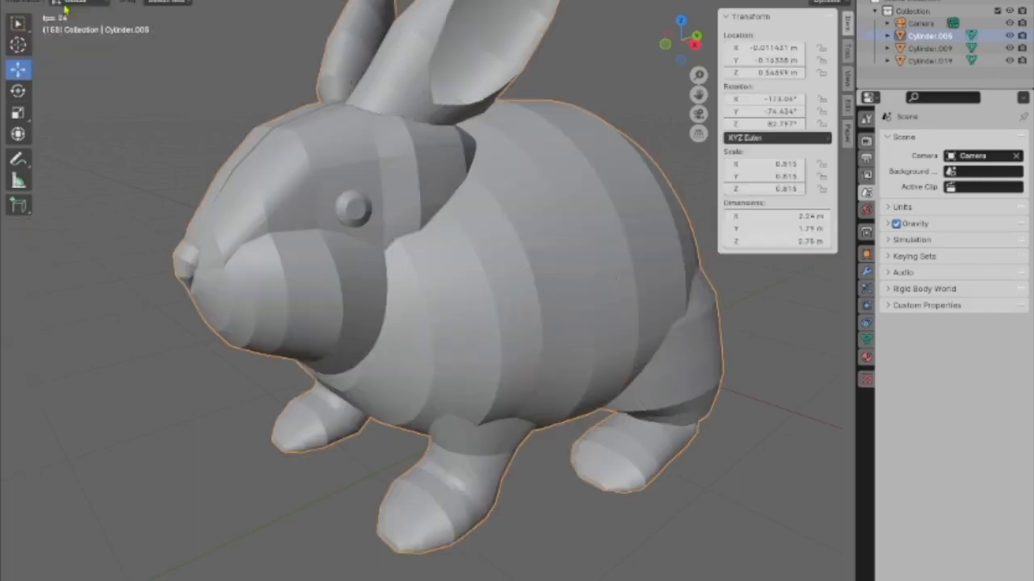
left_click(29, 0)
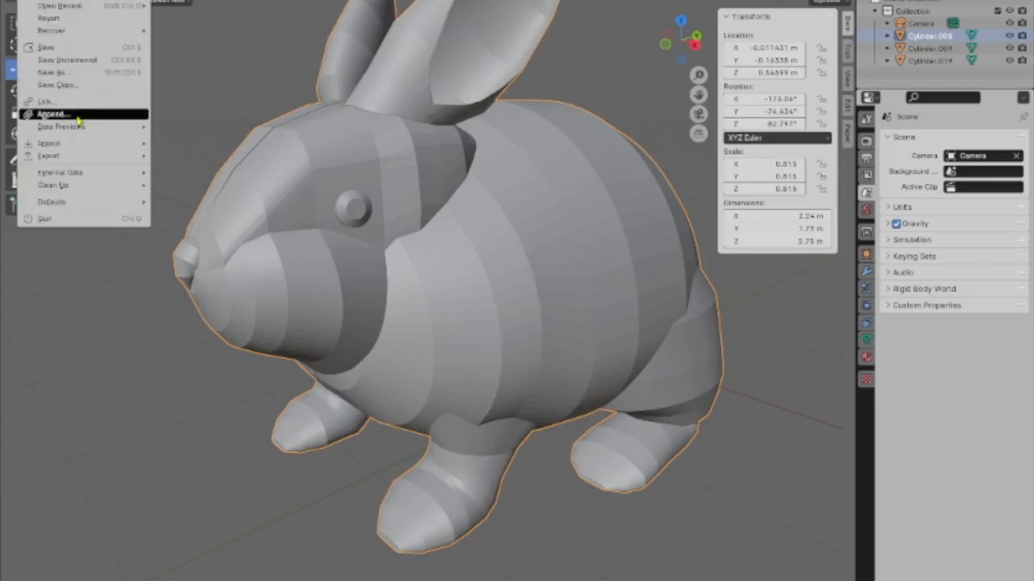
mouse_move(77, 159)
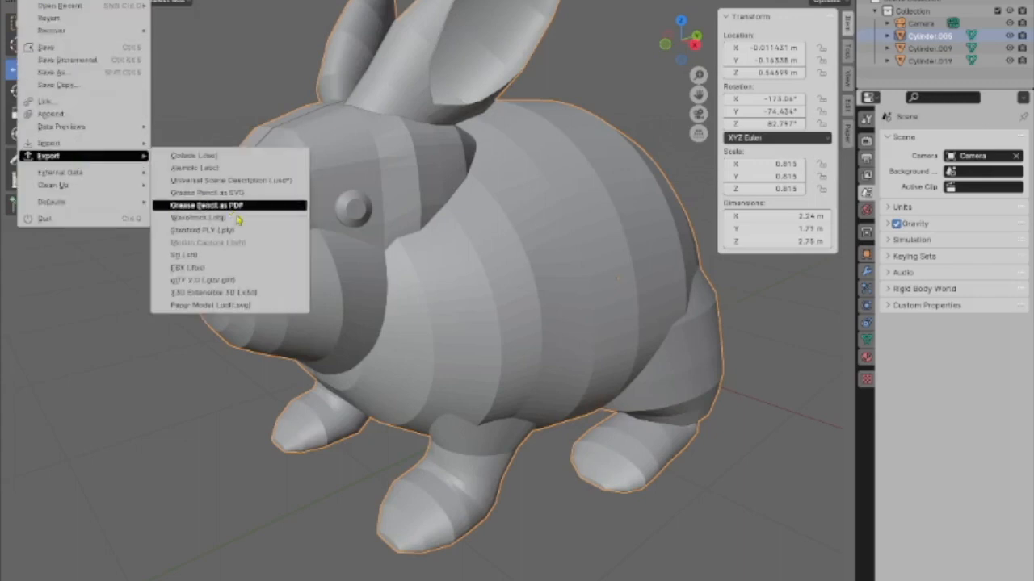
left_click(255, 308)
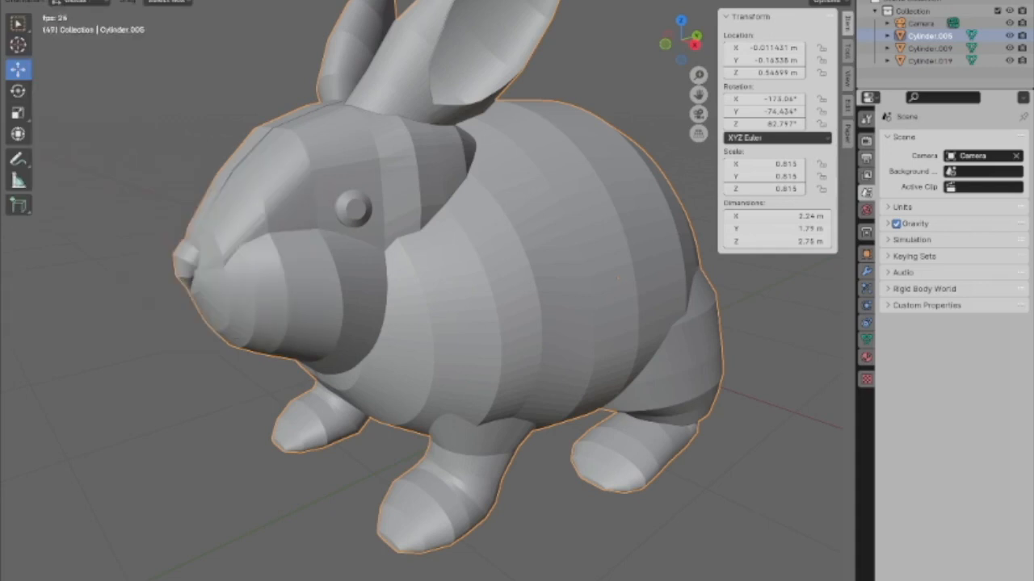
- In Edit Mode, clean up the selected invalid geometry with Merge by Distance at 0.0001 m and clear the selection
left_click(67, 1)
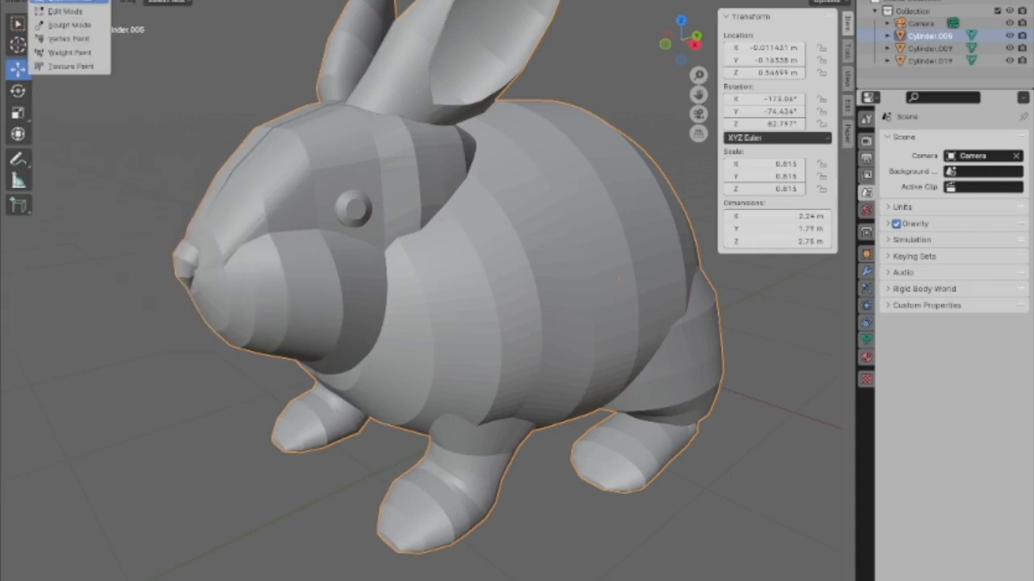
left_click(66, 11)
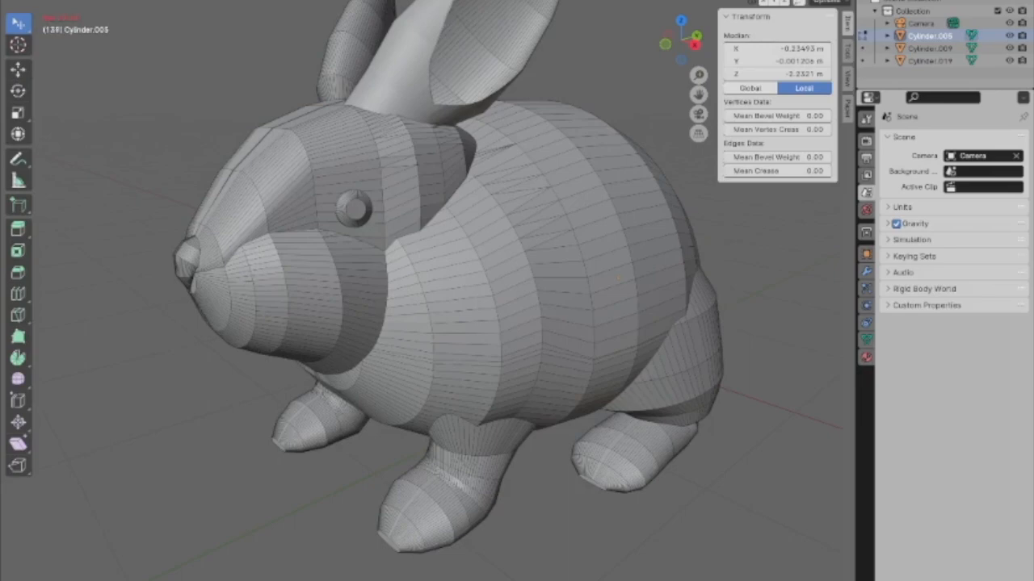
middle_click_drag(366, 137, 127, 105)
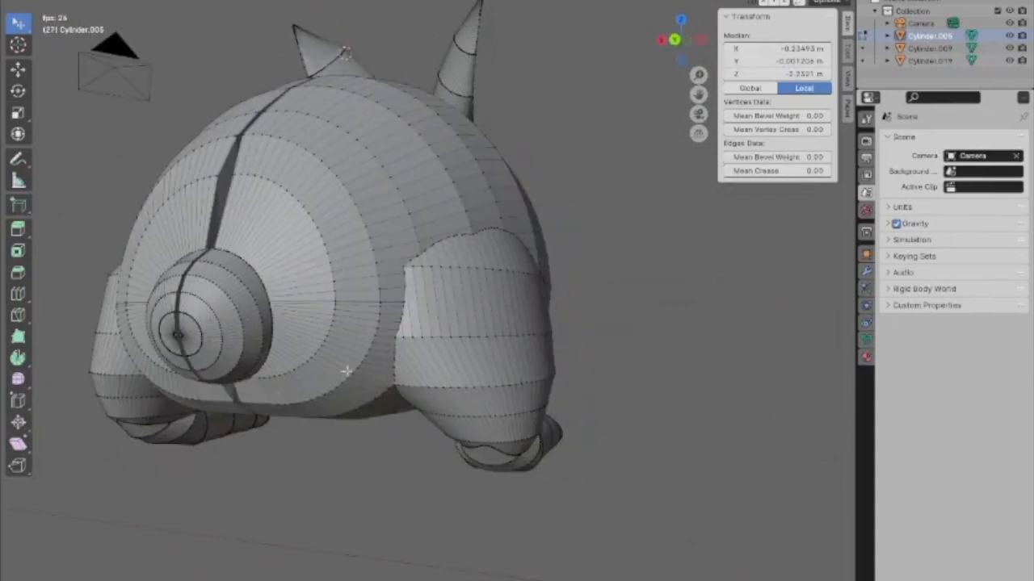
middle_click_drag(369, 376, 356, 293)
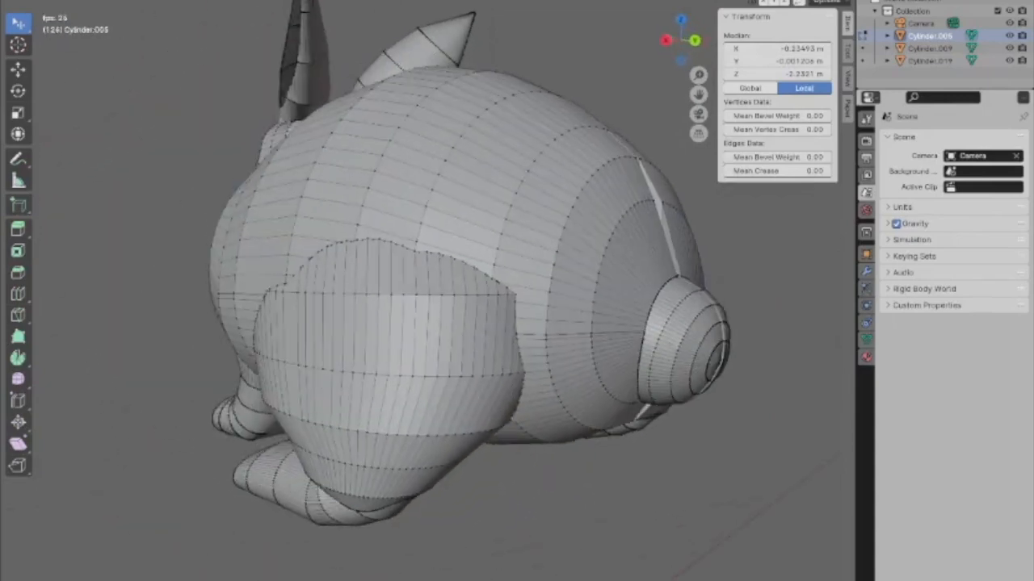
left_click(235, 1)
mouse_move(284, 288)
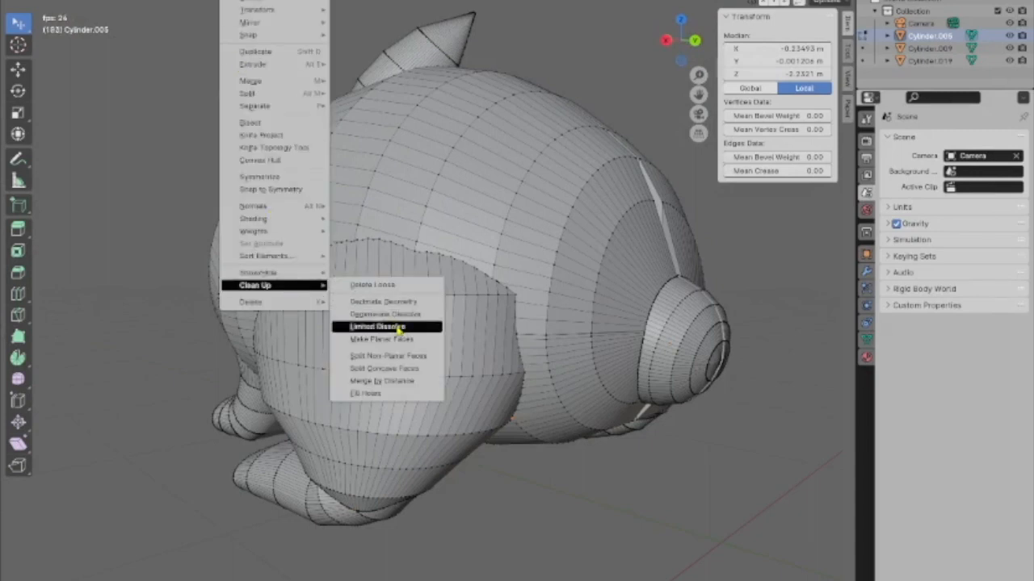
left_click(394, 380)
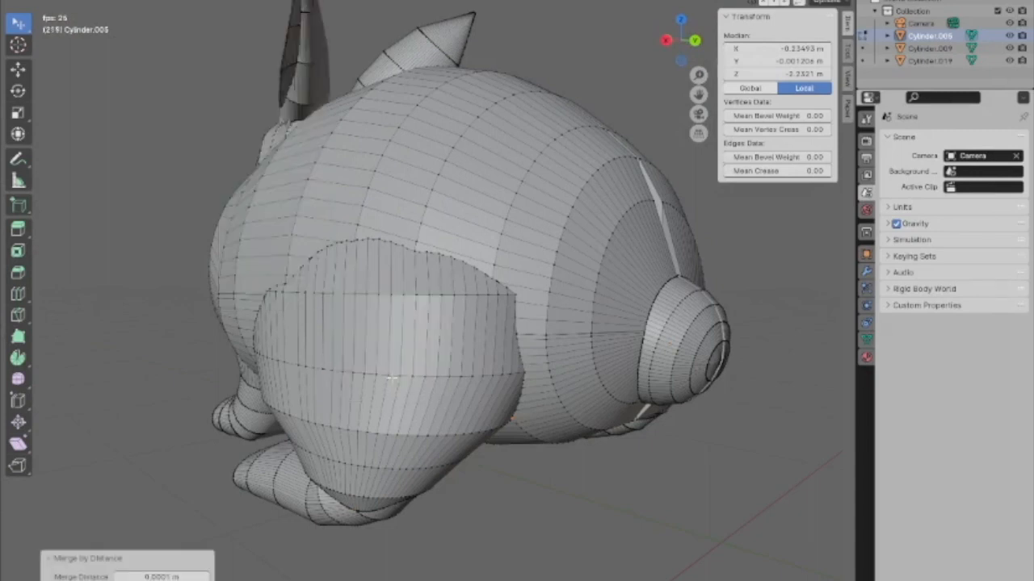
left_click(140, 192)
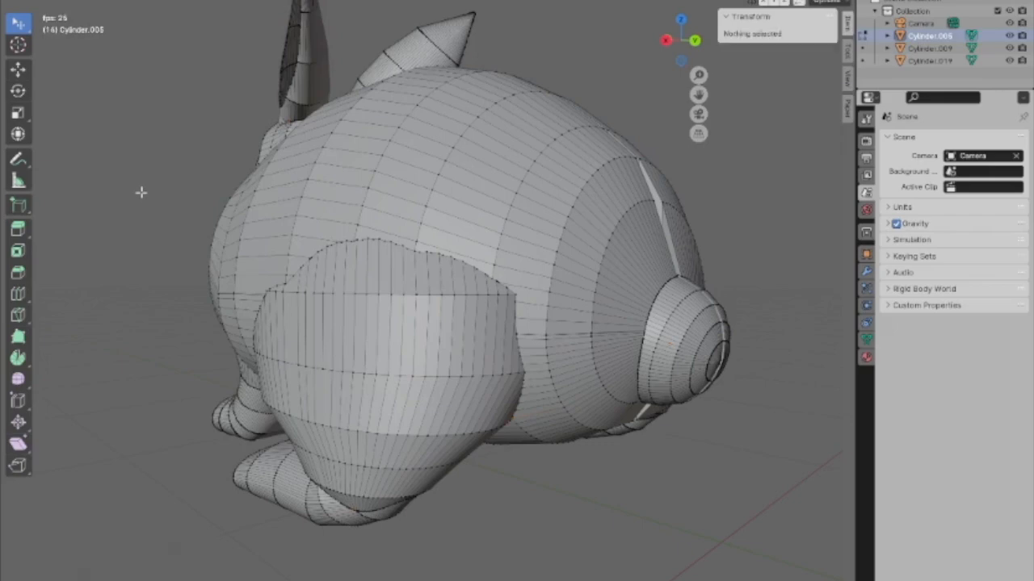
- Switch the rabbit to Object Mode and try exporting it as a Paper Model (.pdf/.svg) again
left_click(28, 1)
left_click(65, 1)
left_click(63, 11)
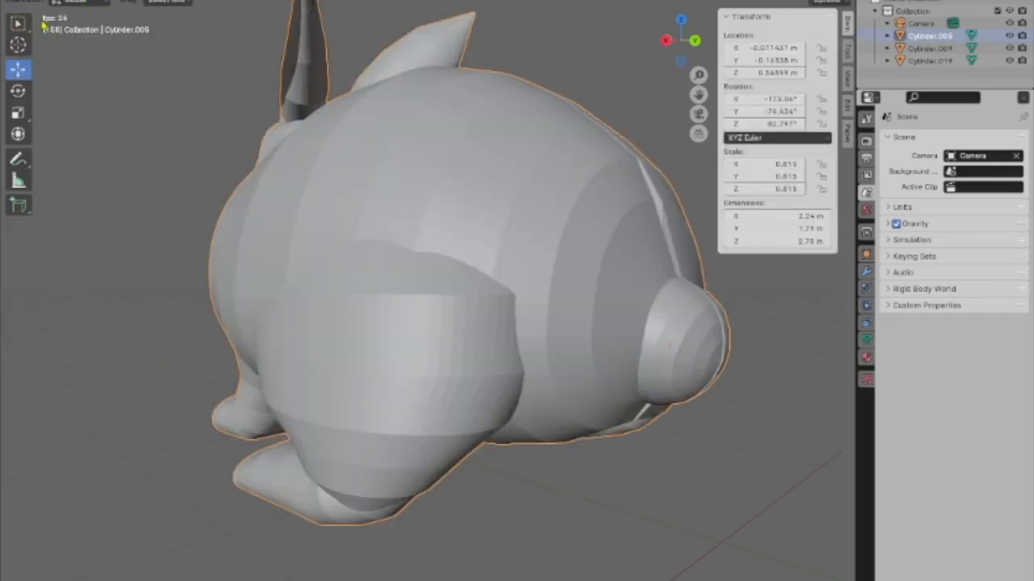
middle_click_drag(169, 215, 320, 252)
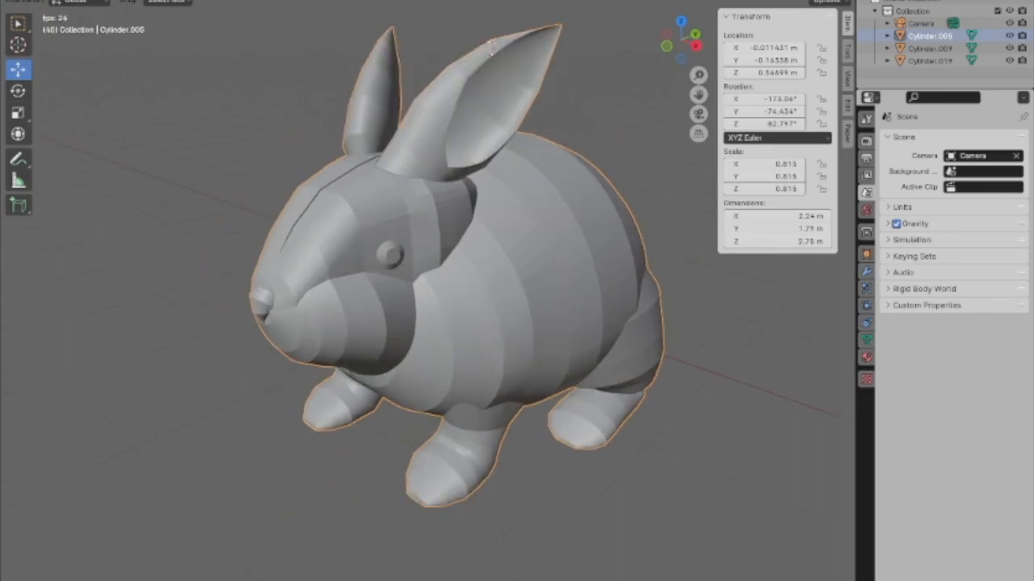
left_click(29, 1)
mouse_move(57, 158)
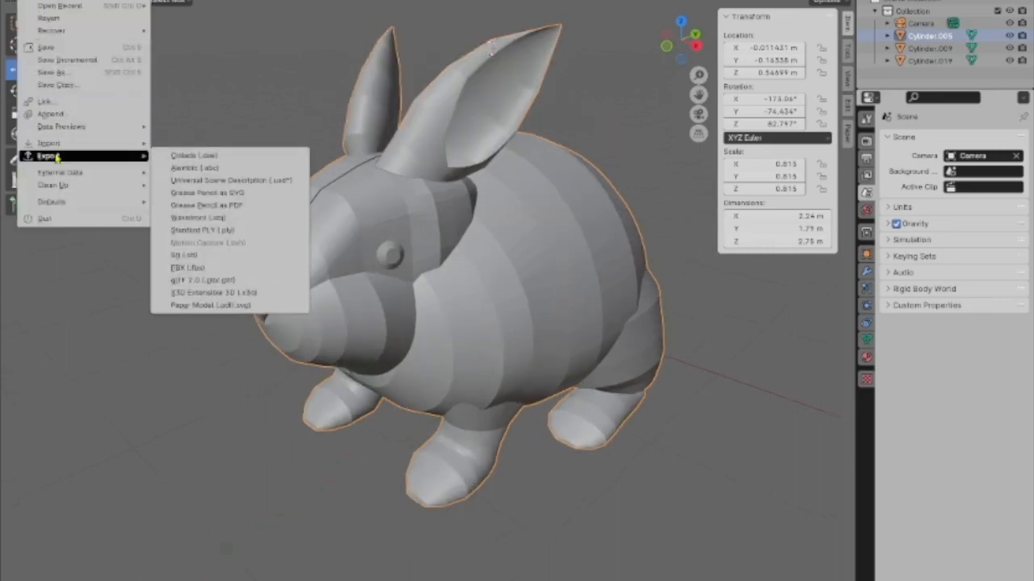
left_click(251, 306)
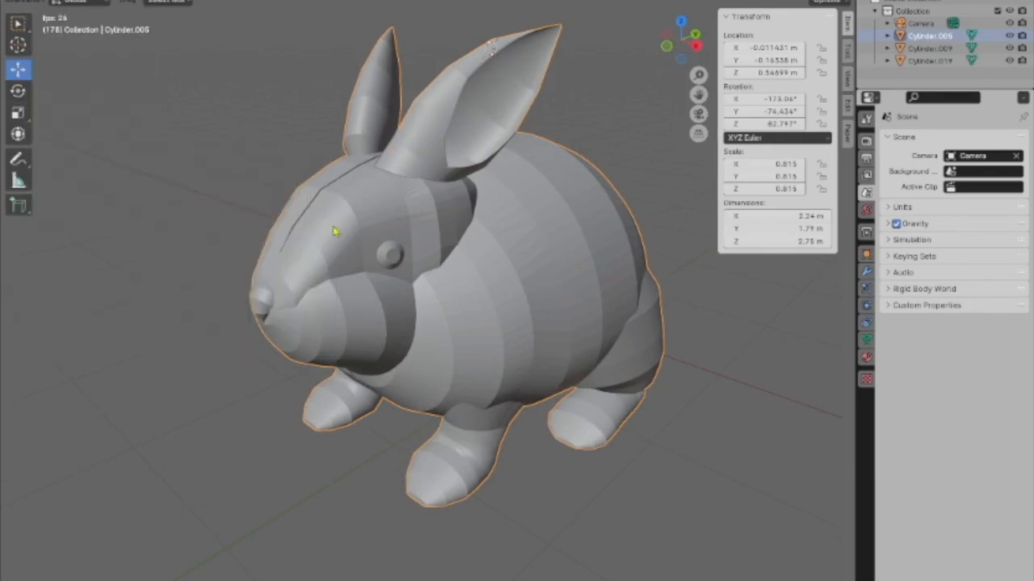
- In Edit Mode, apply Merge by Distance to the selected invalid geometry with a merge distance of 0.001 m and clear the selection
scroll(346, 241, "up", 2)
scroll(367, 263, "down", 1)
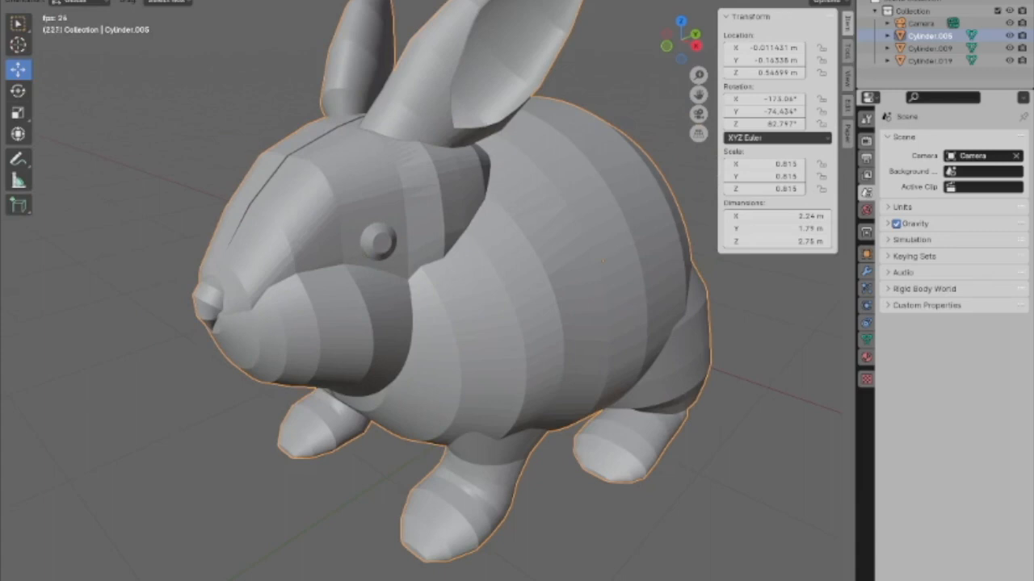
left_click(76, 2)
left_click(73, 9)
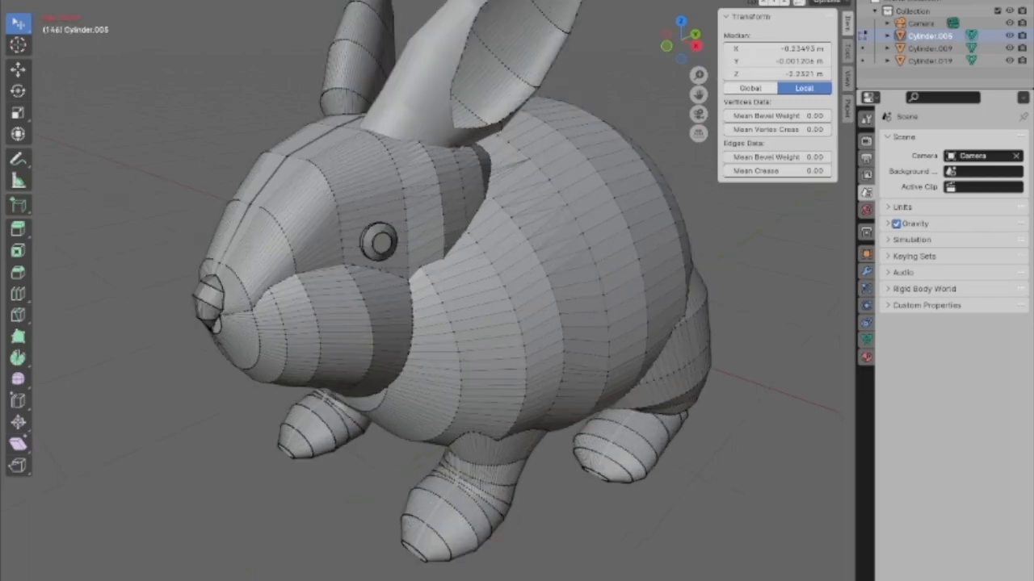
left_click(232, 0)
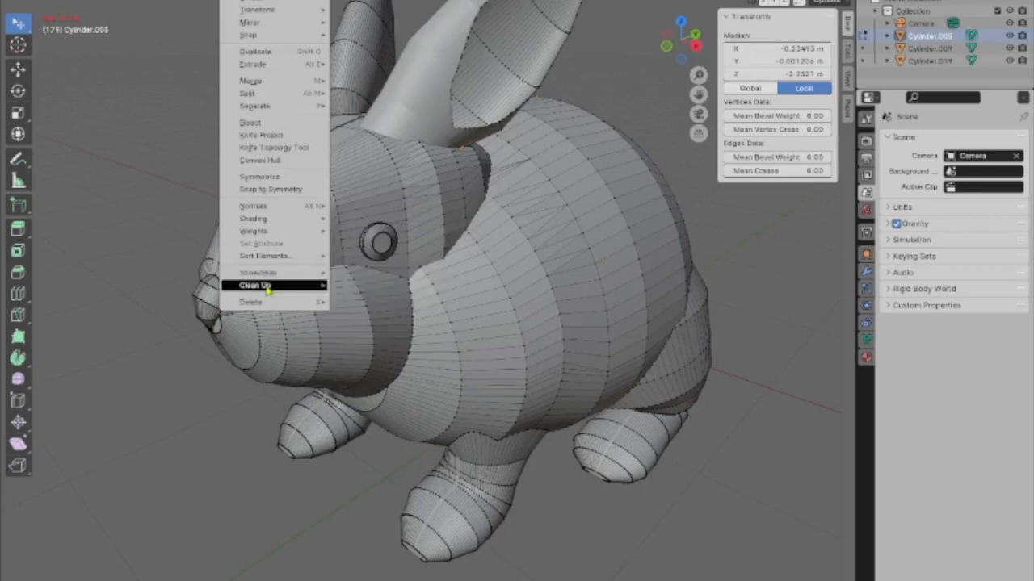
mouse_move(270, 288)
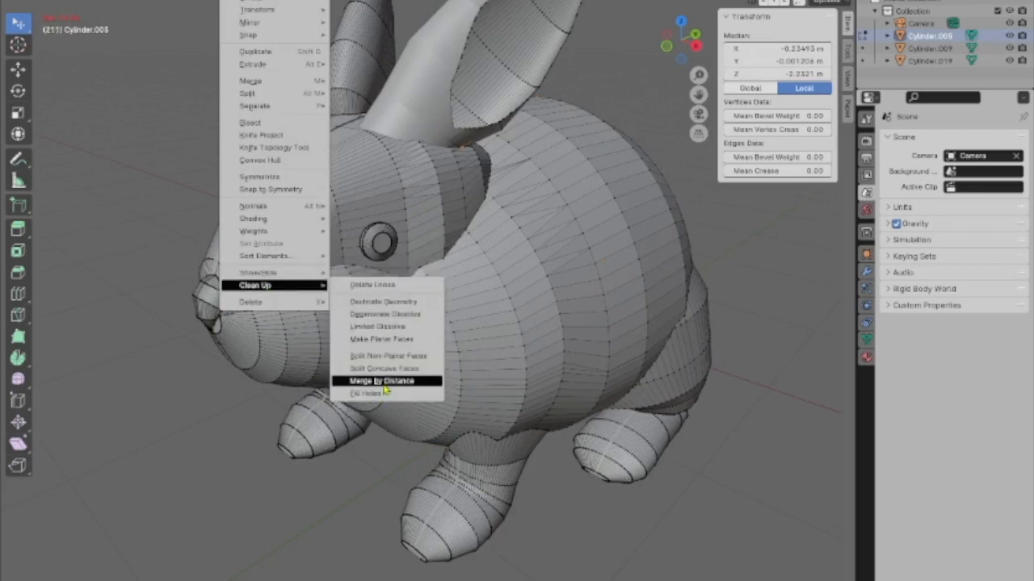
left_click(373, 382)
double_click(161, 577)
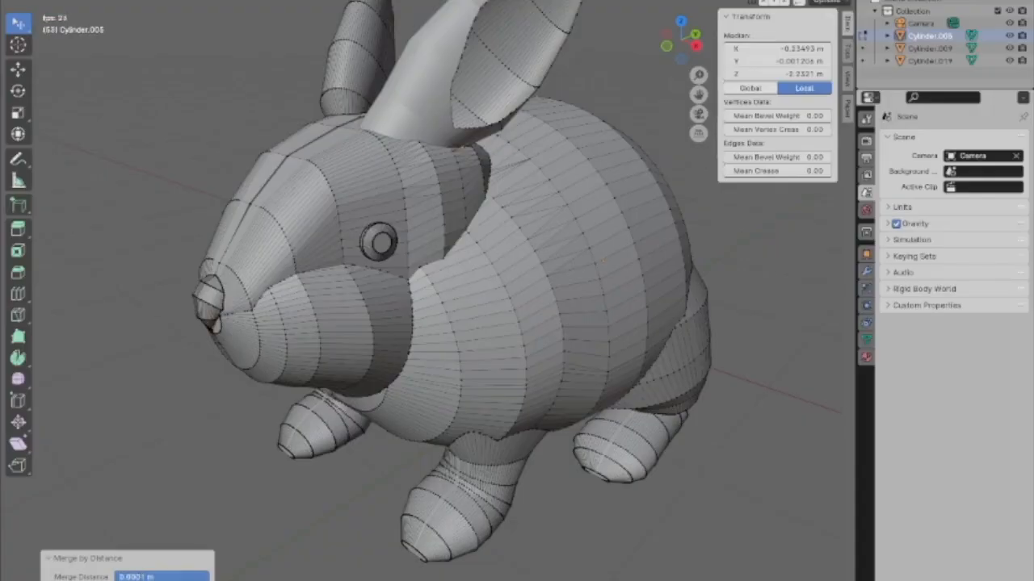
key("BackSpace")
key("Return")
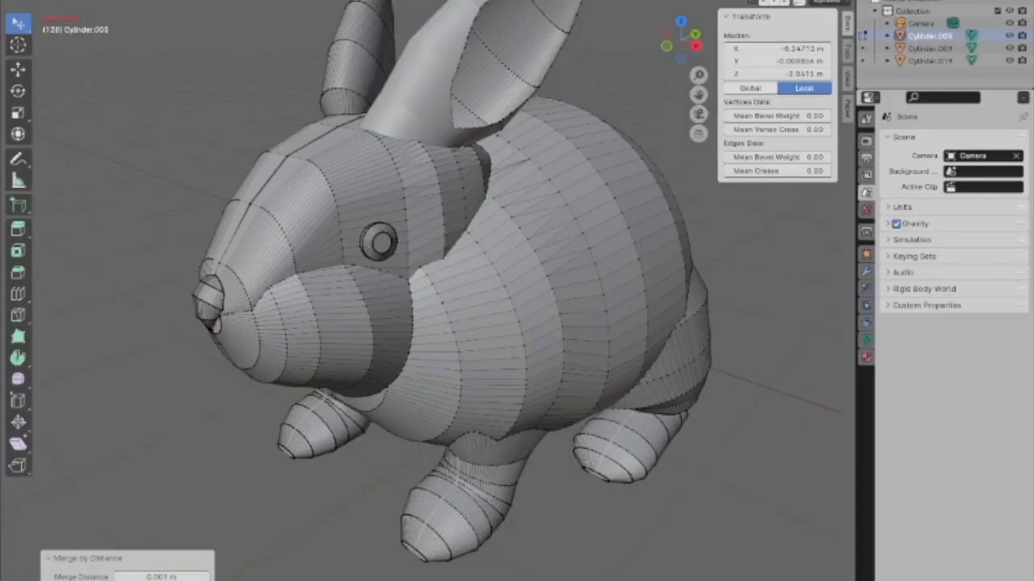
left_click(65, 199)
- Return to Object Mode and retry the Paper Model (.pdf/.svg) export after the 0.001 m merge
left_click(64, 0)
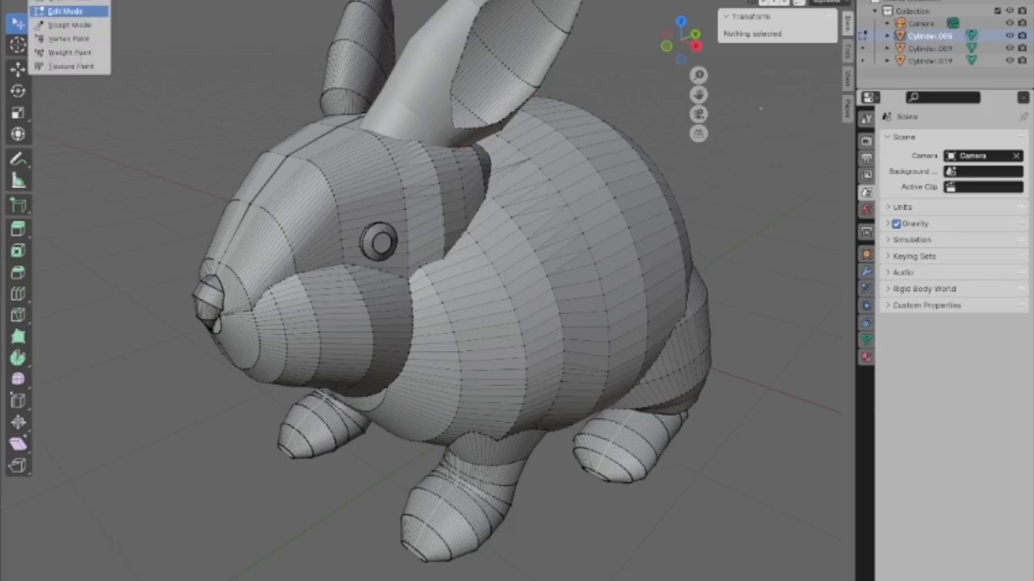
left_click(71, 1)
left_click(29, 1)
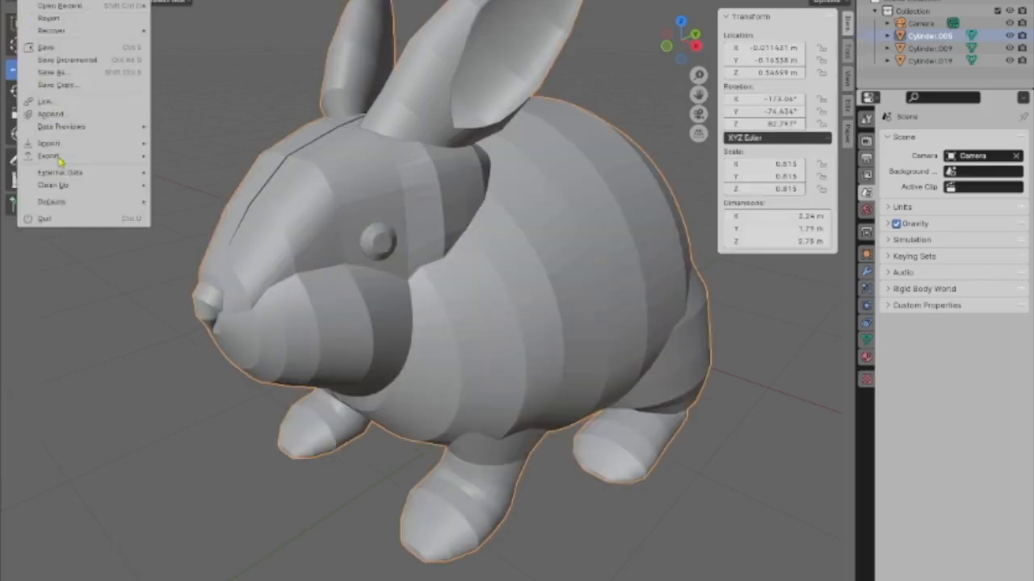
mouse_move(65, 157)
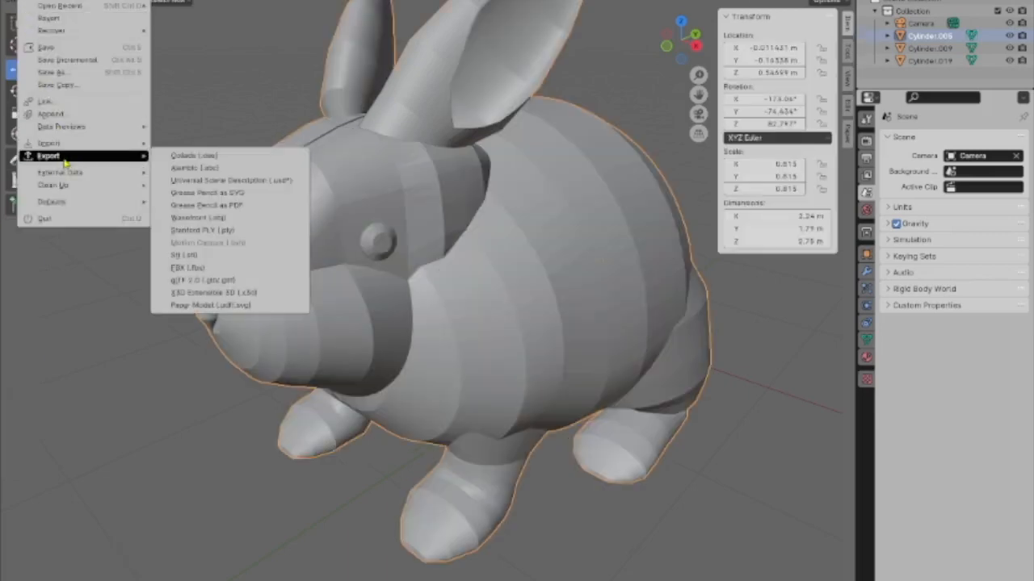
left_click(197, 306)
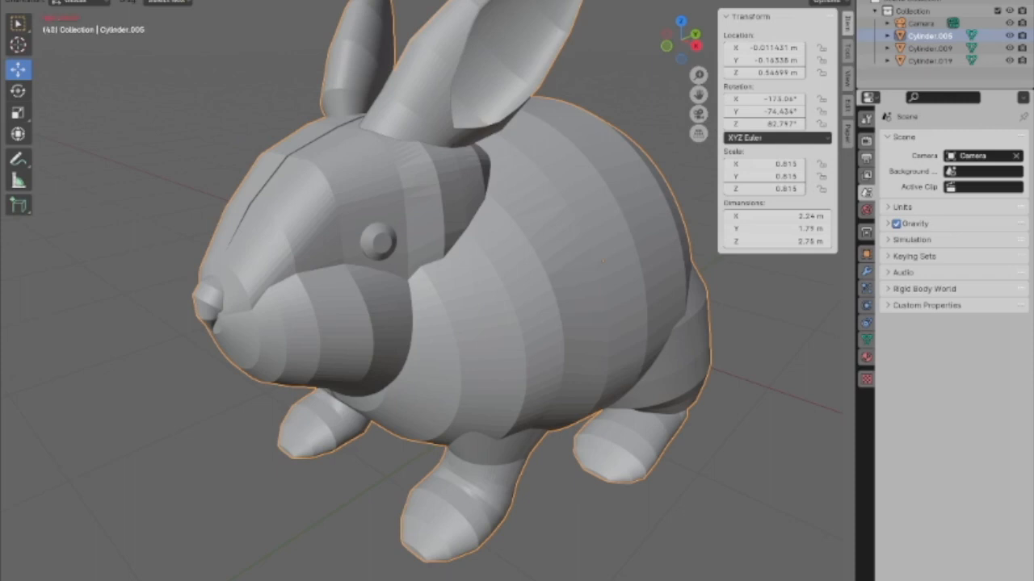
- Switch the rabbit to Edit Mode and triangulate the faces left selected after the export attempt
left_click(64, 3)
left_click(72, 7)
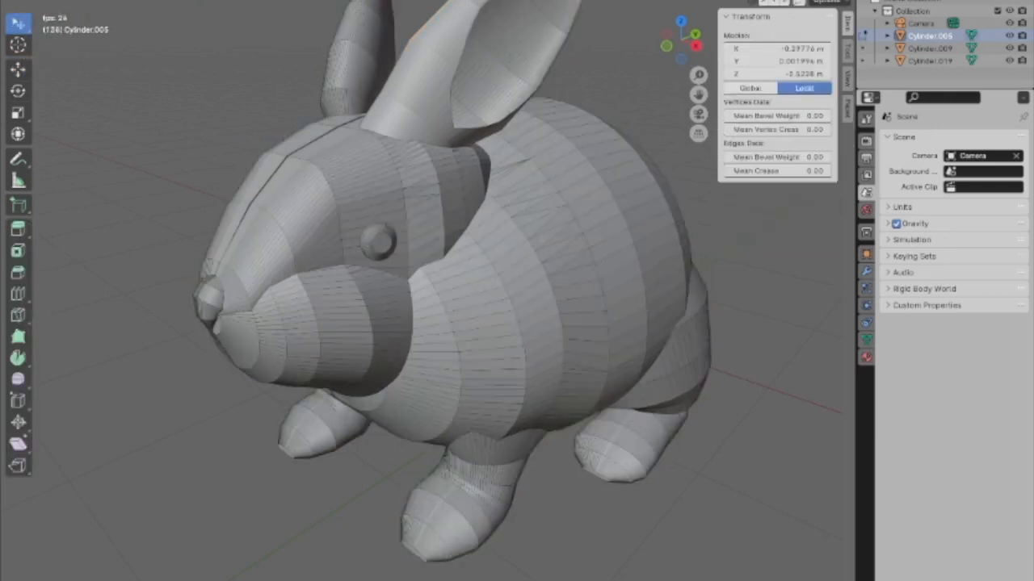
key("ctrl+f")
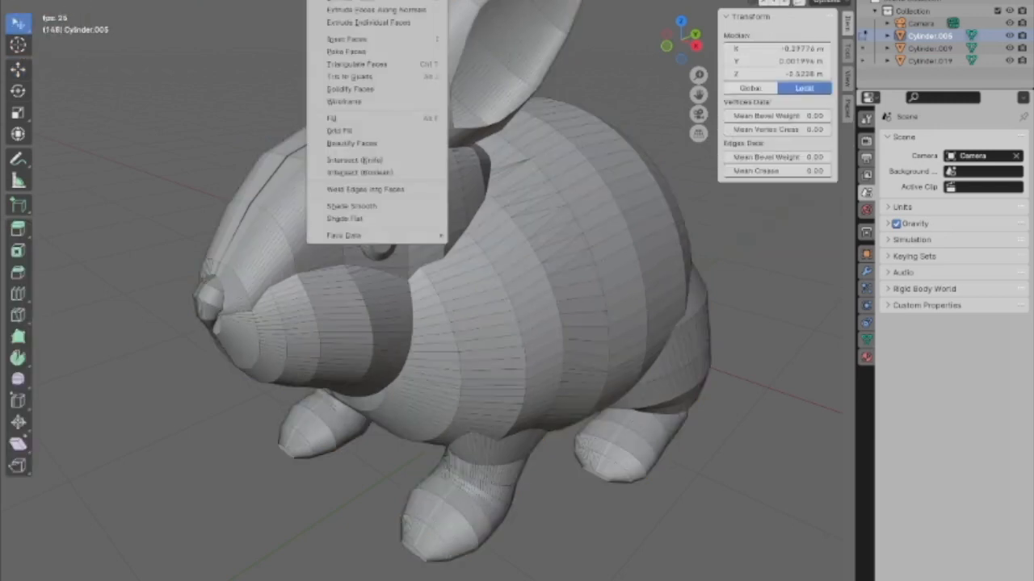
left_click(360, 64)
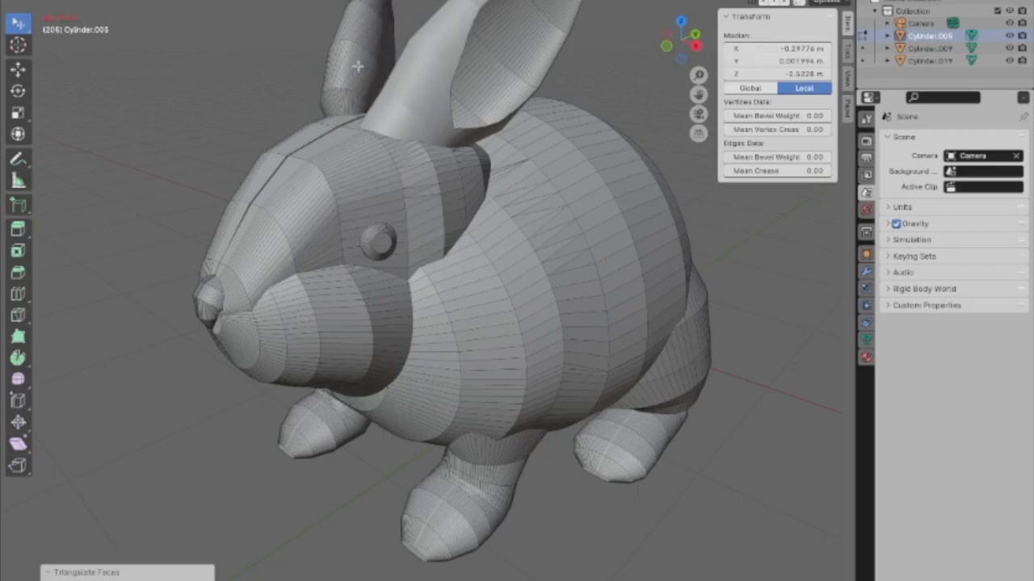
- Put the rabbit back in Object Mode and try the Paper Model (.pdf/.svg) export once more
left_click(73, 2)
left_click(58, 5)
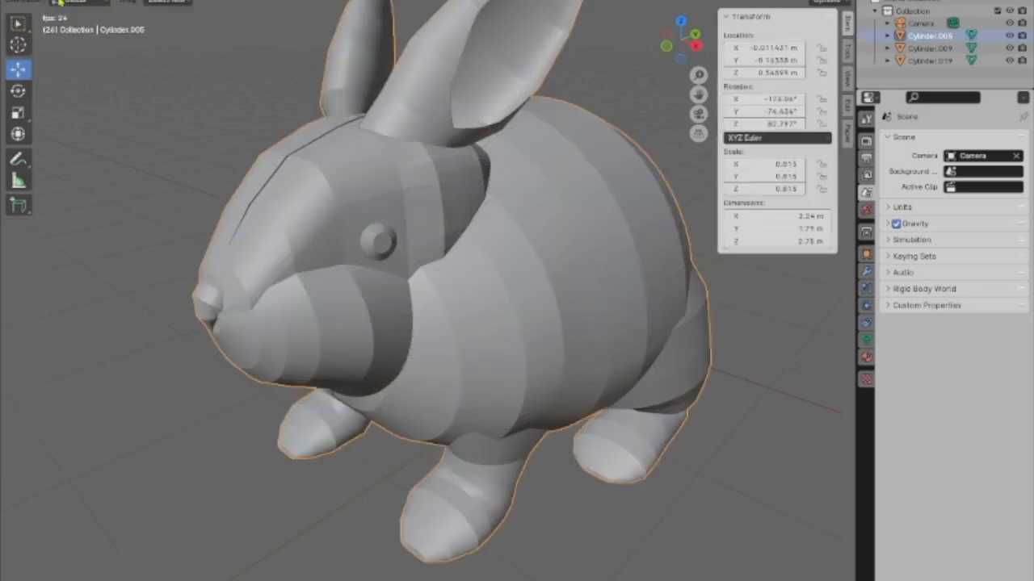
left_click(32, 0)
mouse_move(89, 161)
left_click(31, 0)
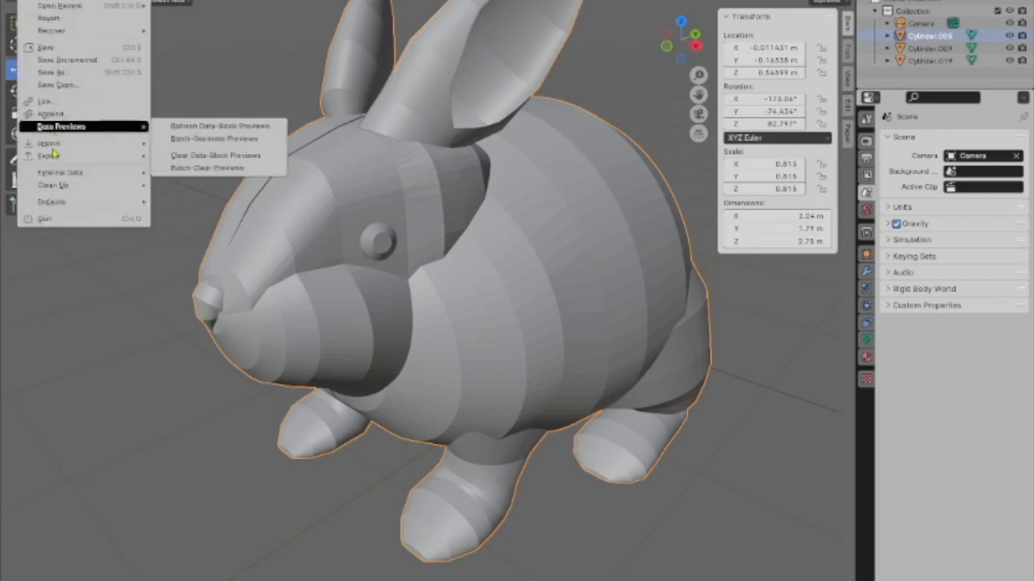
mouse_move(57, 156)
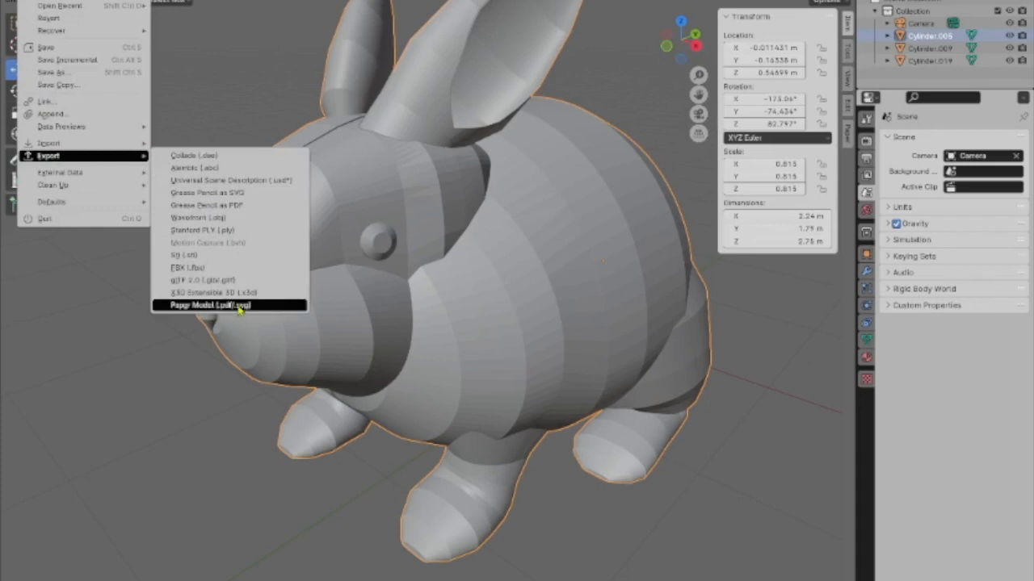
left_click(240, 306)
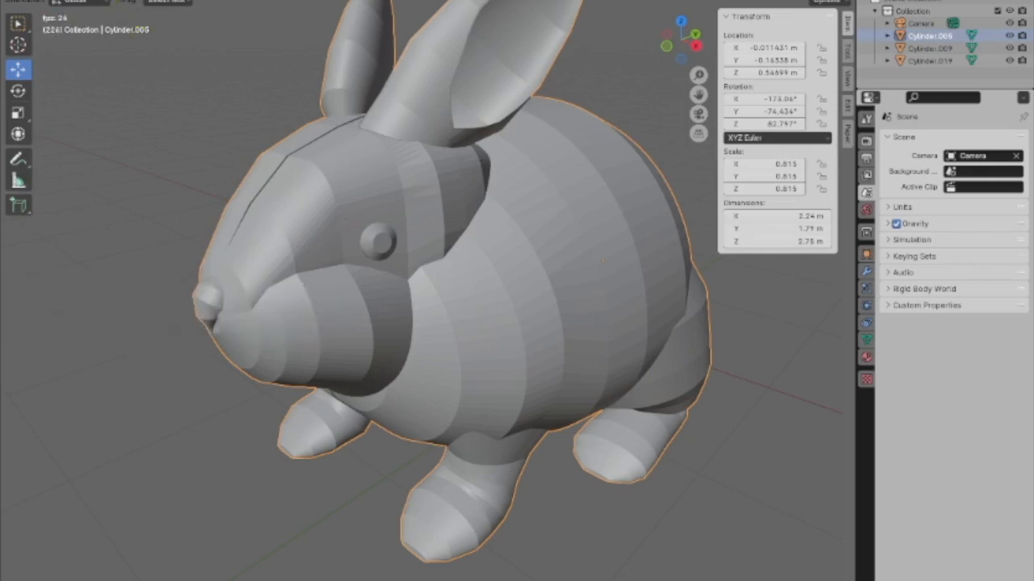
- Switch the rabbit back to Edit Mode to show the geometry selected by the export attempt
left_click(67, 1)
left_click(72, 12)
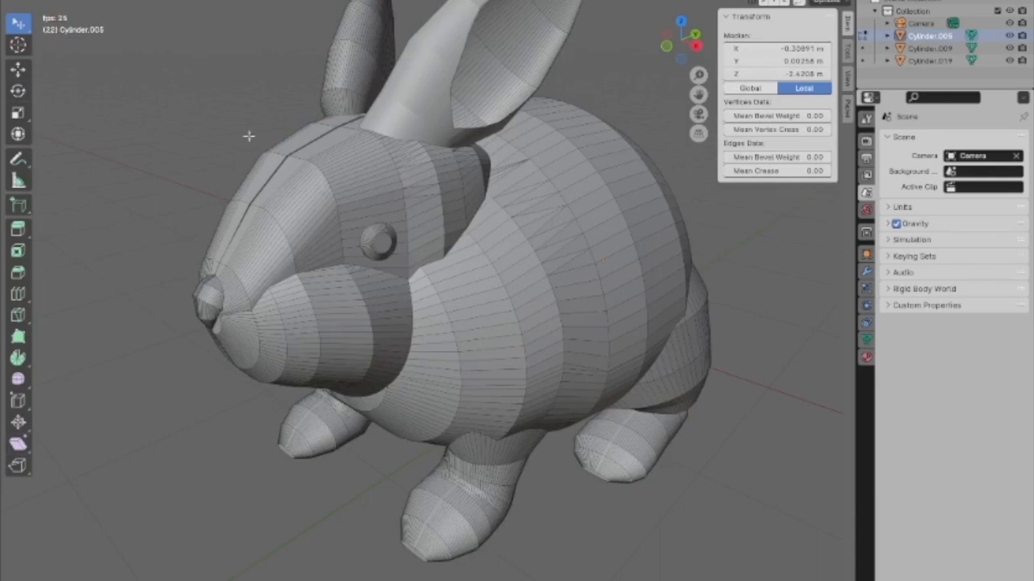
- Switch to vertex selection and merge the rabbit's selected vertices by distance with a merge distance of 0.01 m
left_click(115, 1)
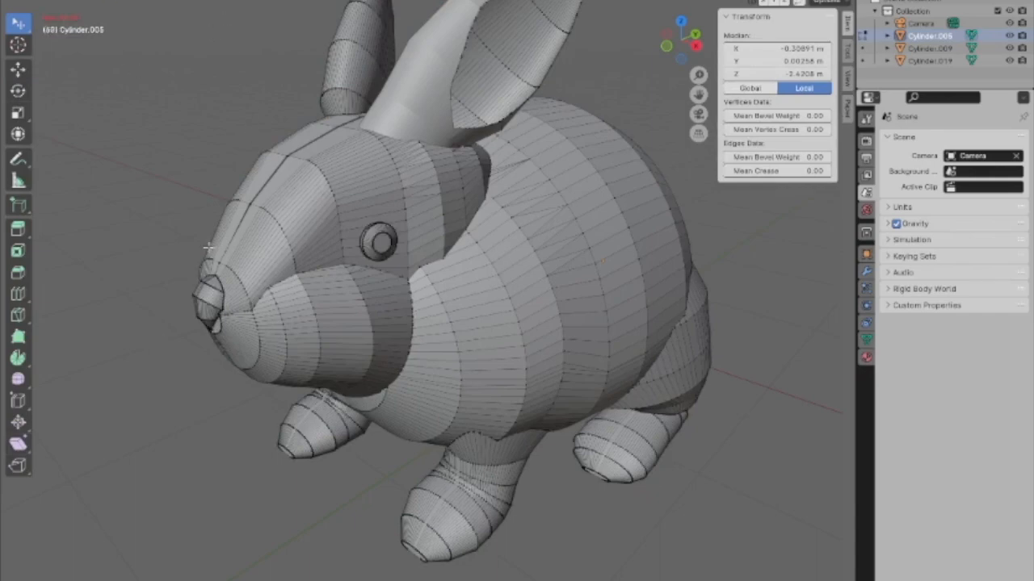
left_click(232, 0)
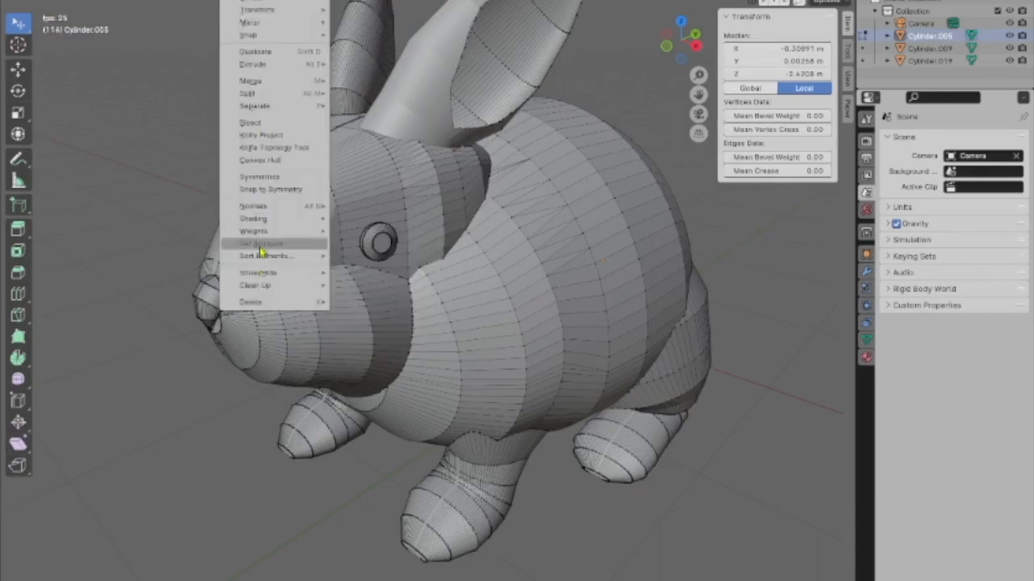
mouse_move(260, 286)
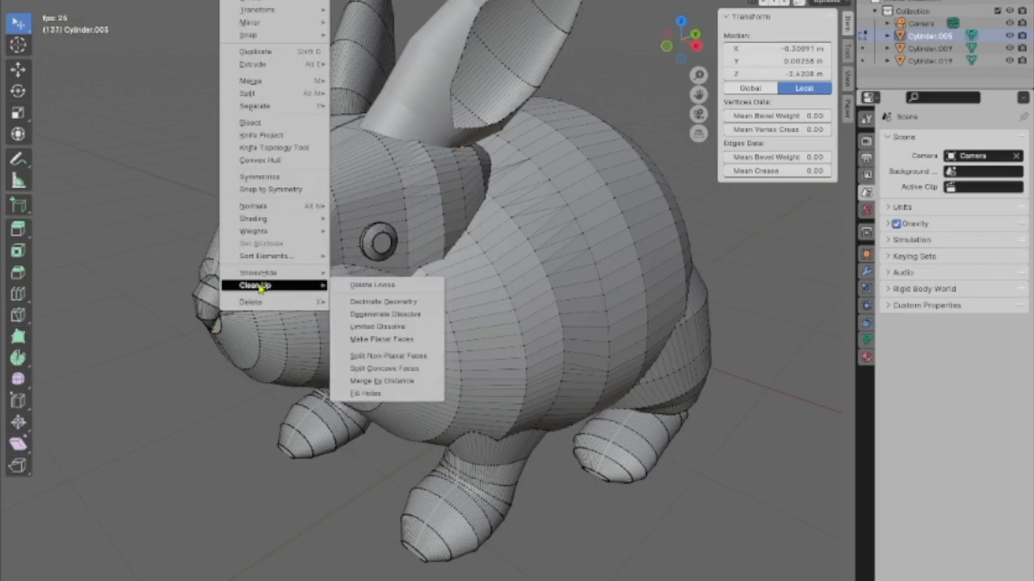
left_click(401, 381)
left_click(161, 577)
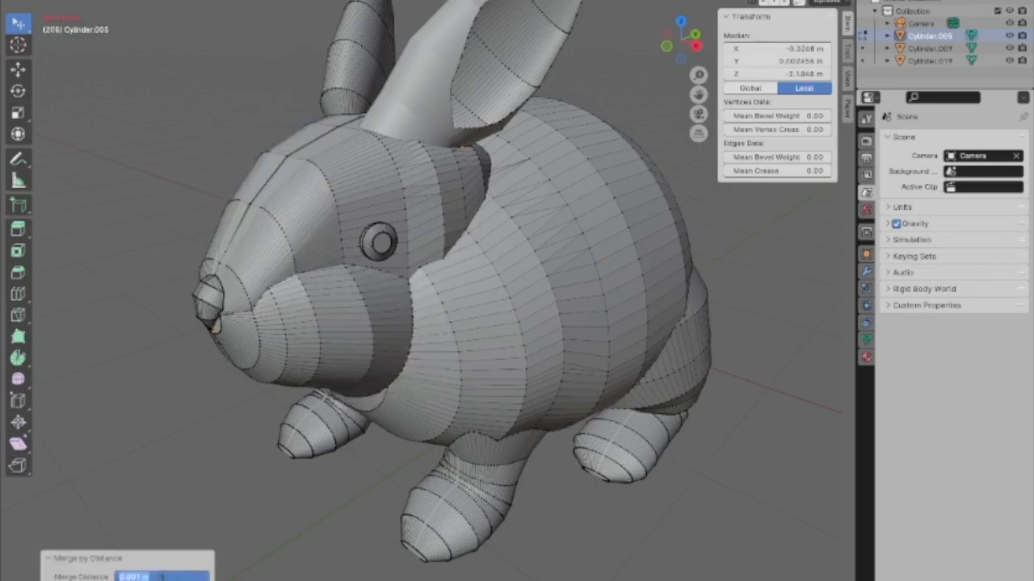
left_click(136, 577)
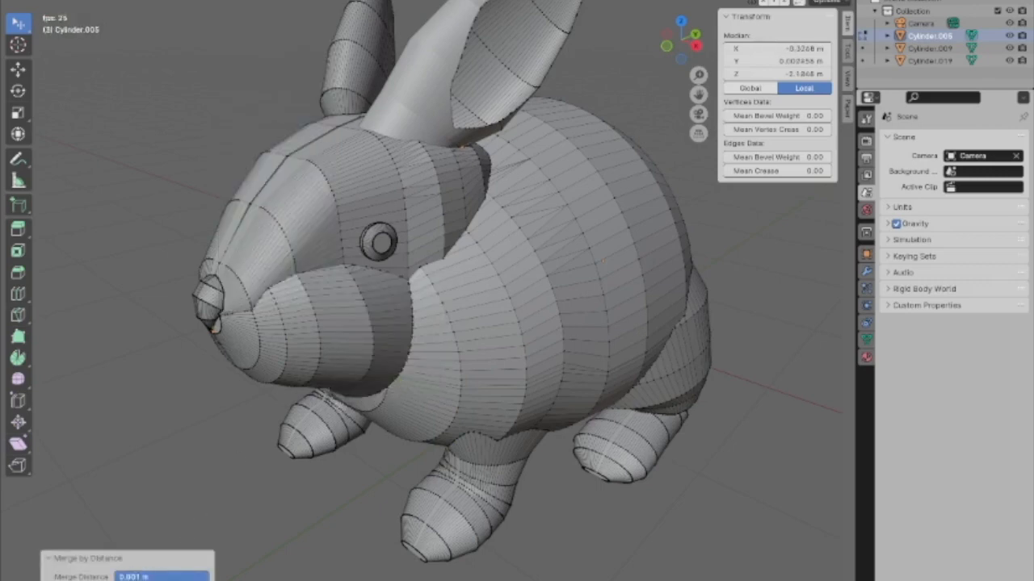
key("BackSpace")
key("Return")
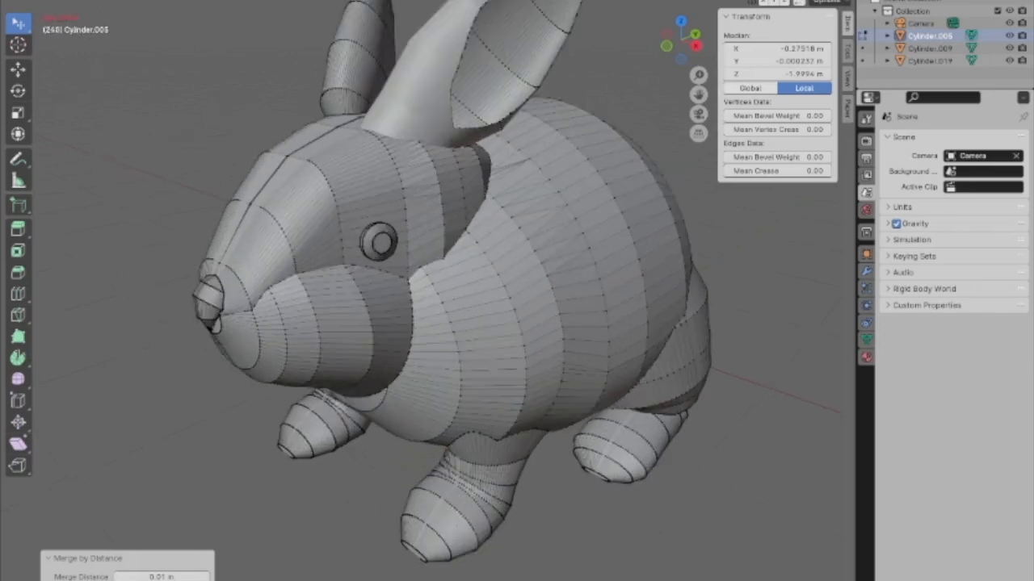
- Put the rabbit in Object Mode and retry the Paper Model (.pdf/.svg) export after the 0.01 m merge
left_click(77, 1)
left_click(64, 8)
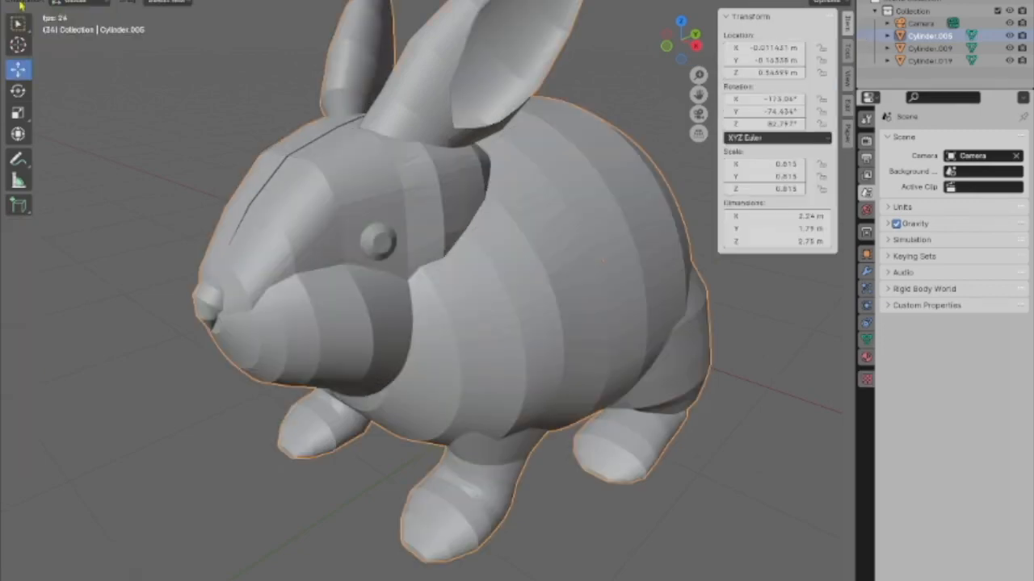
left_click(21, 4)
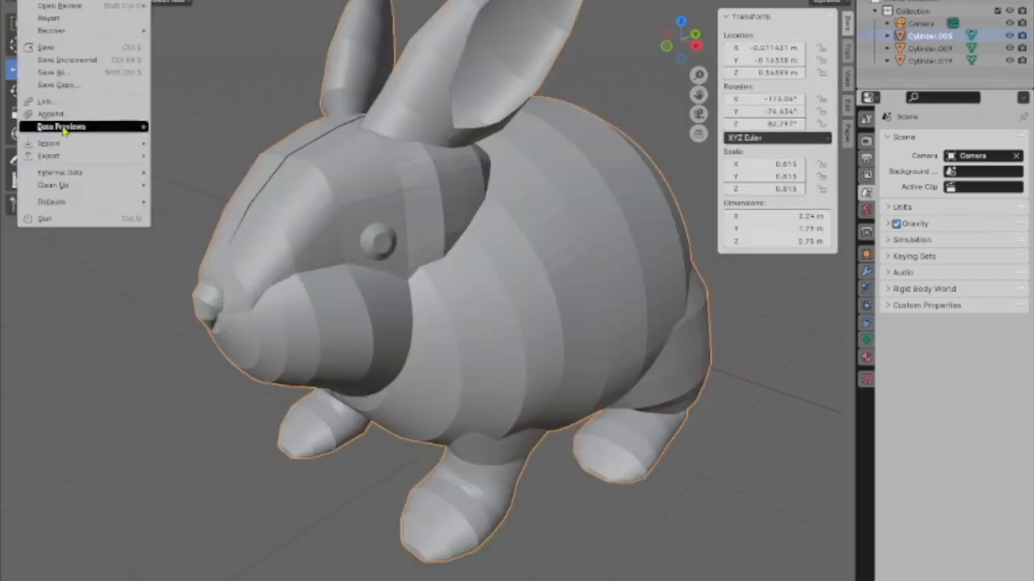
mouse_move(85, 157)
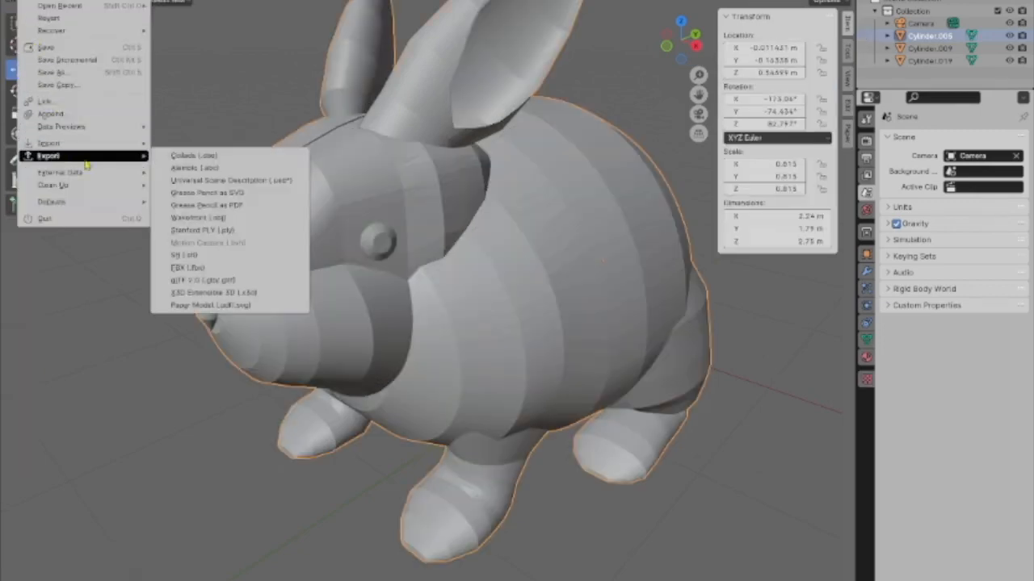
left_click(209, 305)
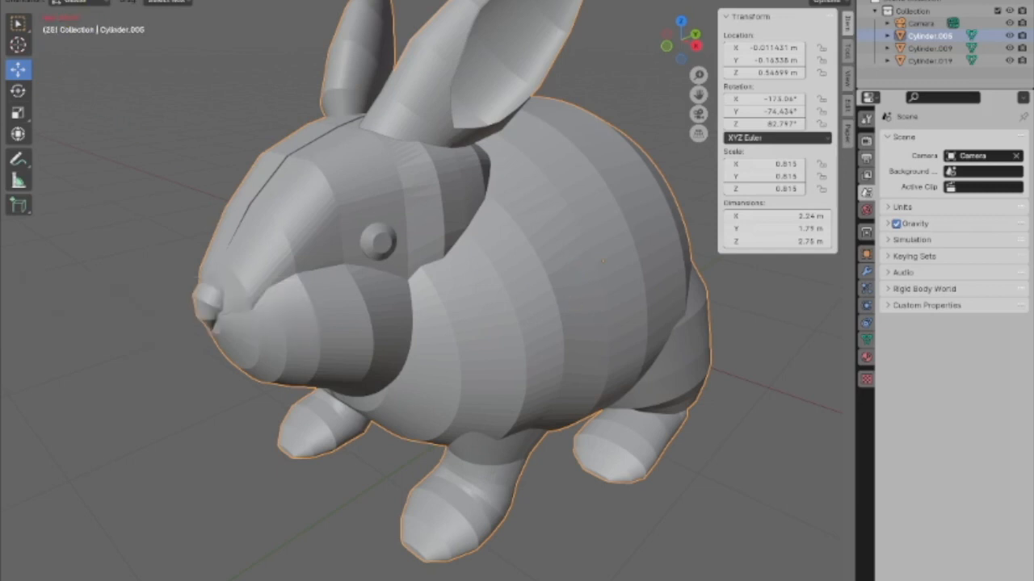
- Switch the rabbit to Edit Mode and triangulate the faces selected by the latest export attempt
left_click(73, 2)
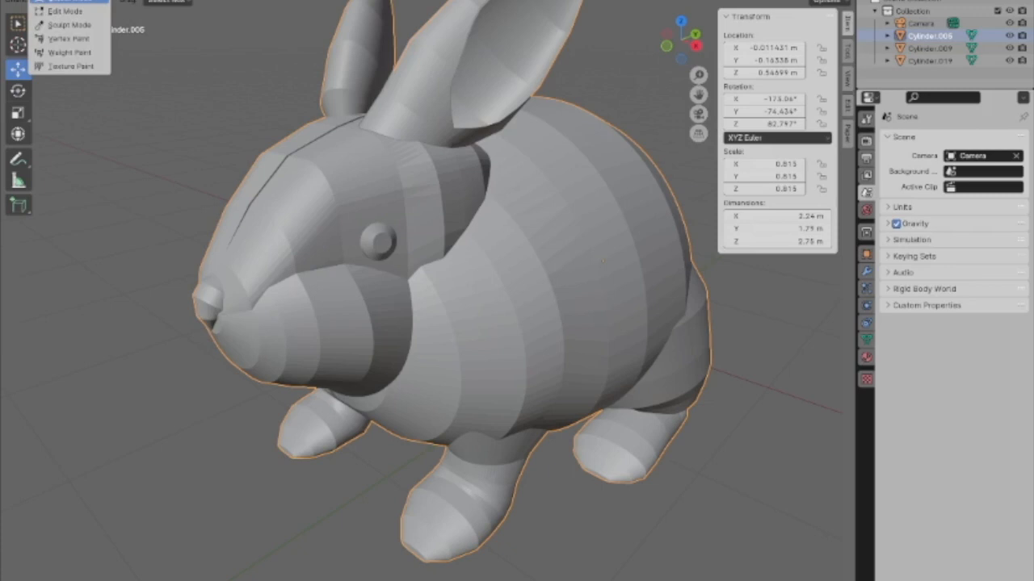
left_click(64, 11)
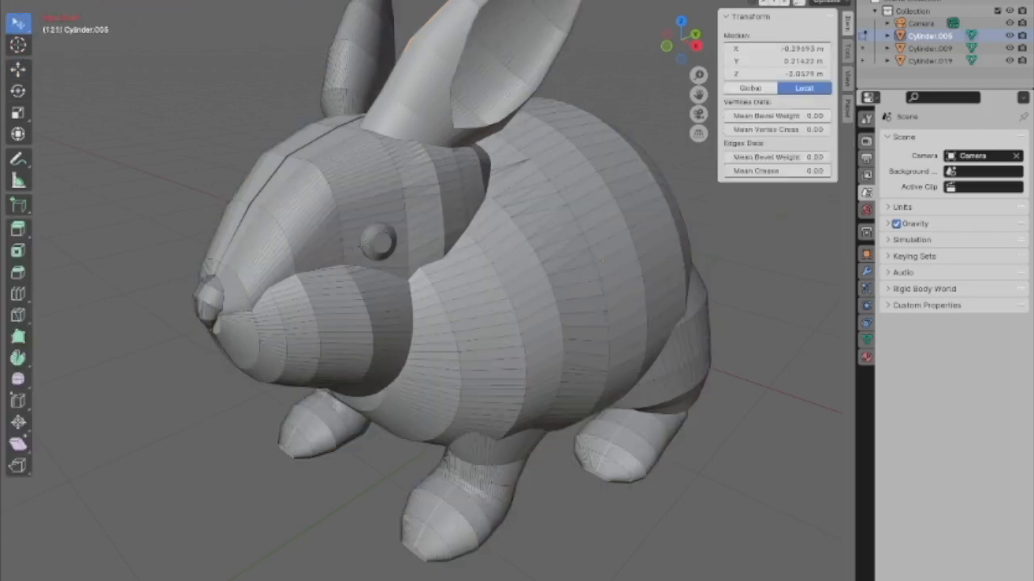
key("ctrl+f")
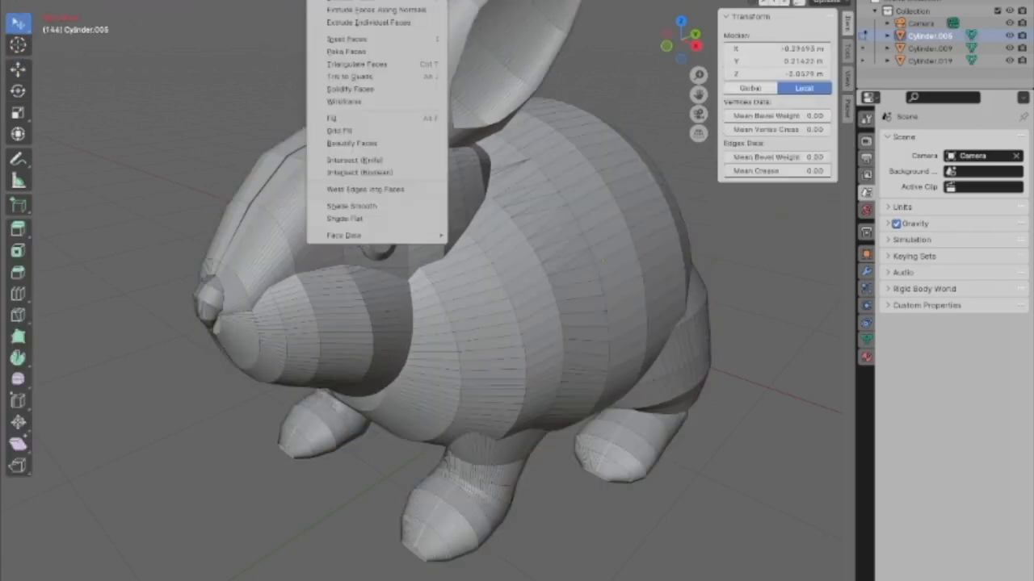
left_click(340, 65)
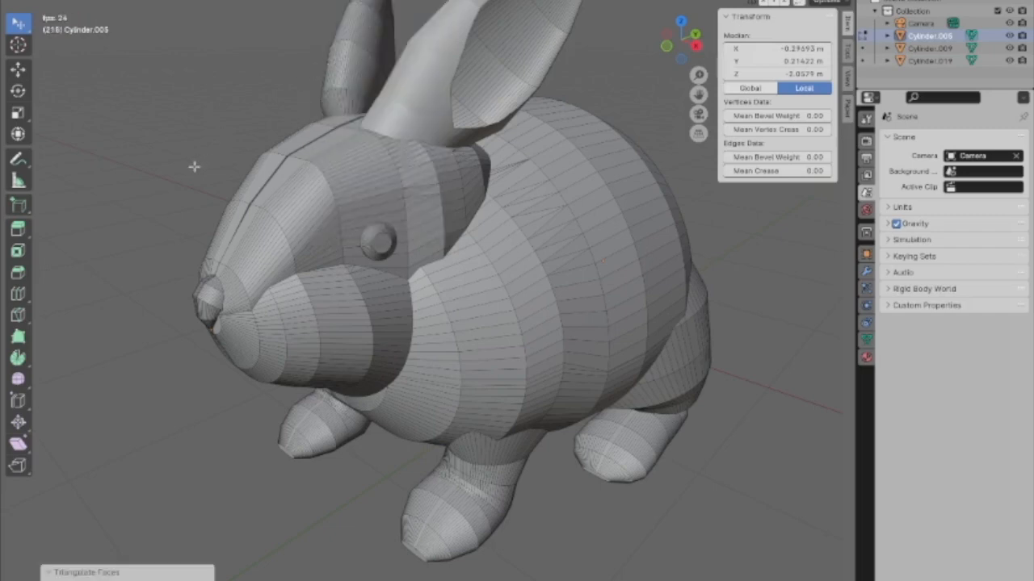
- Return the triangulated rabbit to Object Mode and start another export
left_click(81, 9)
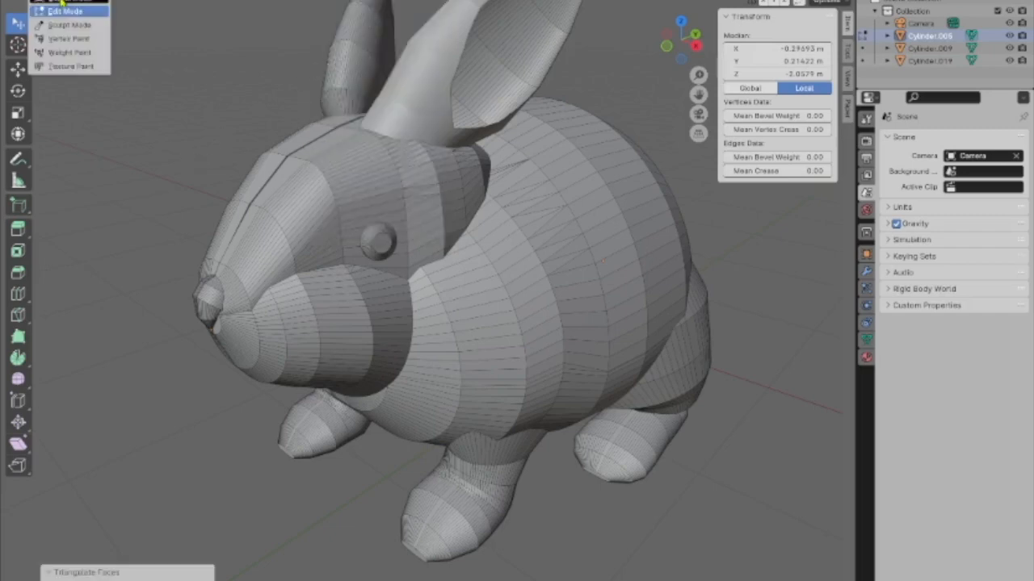
left_click(60, 1)
left_click(28, 1)
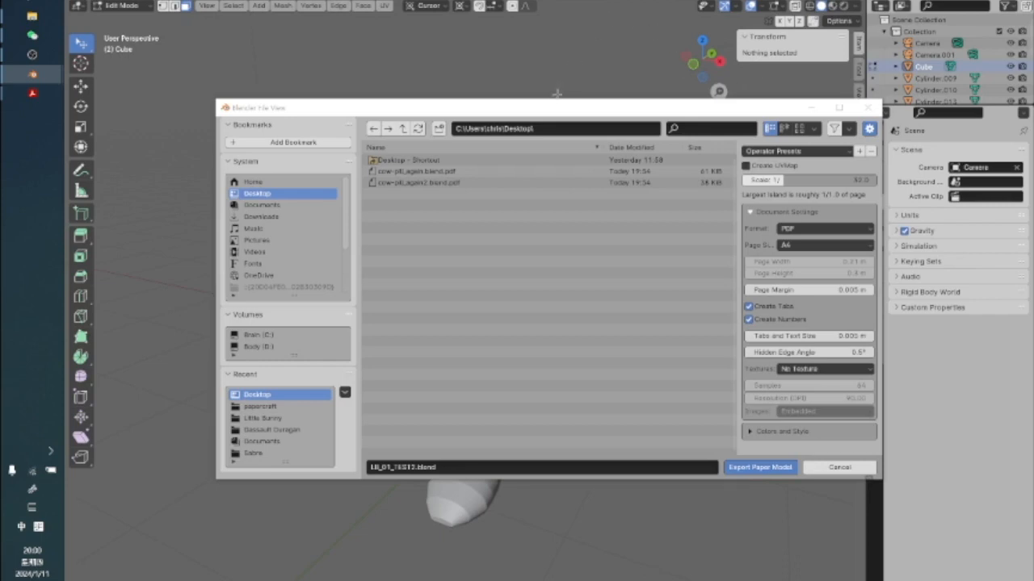
- Move the export dialog aside to reveal the rabbit, and export LB_01_TEST2 to the Desktop as an A4 PDF paper model
left_click_drag(556, 108, 499, 102)
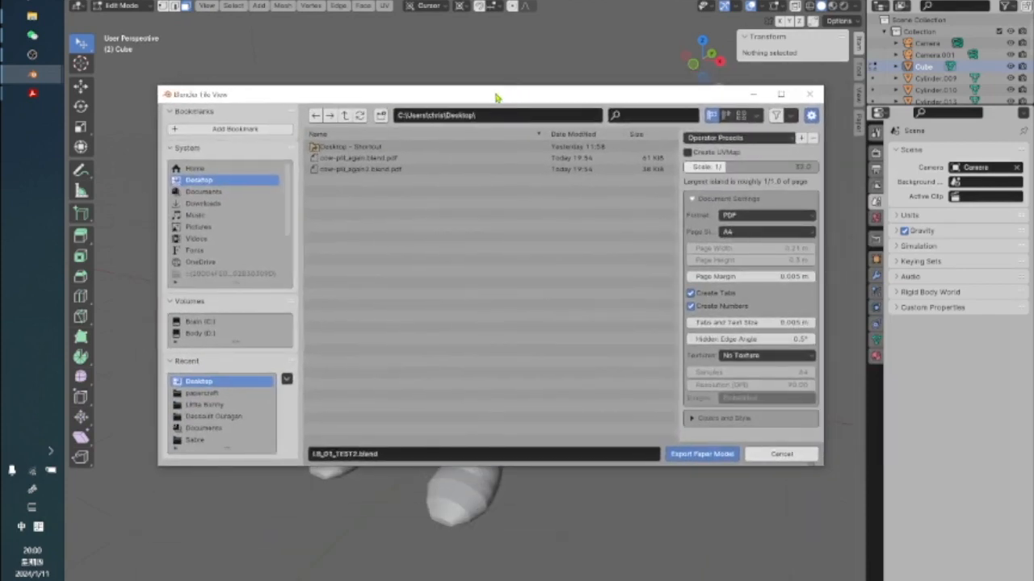
left_click_drag(497, 97, 501, 373)
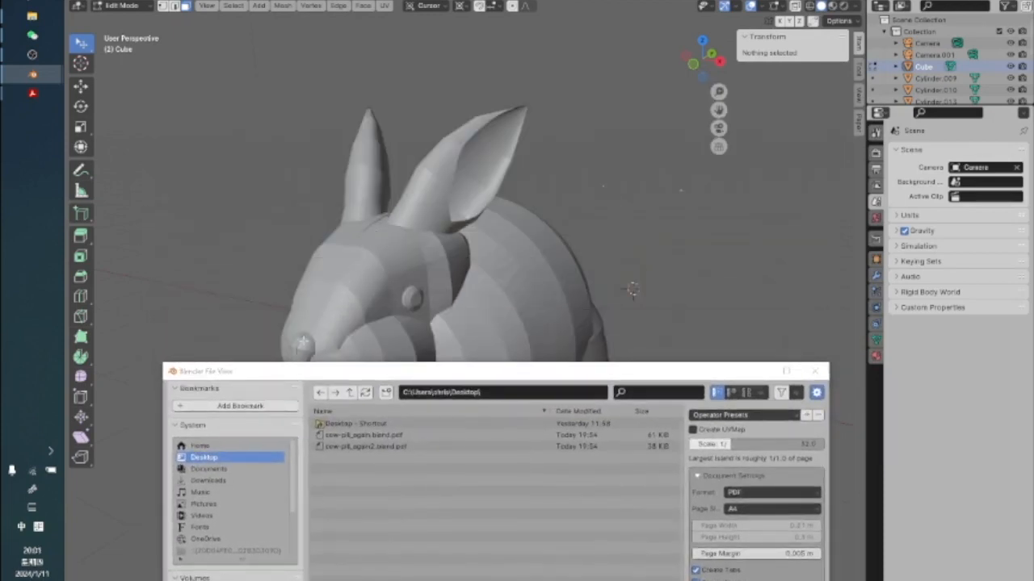
left_click_drag(554, 373, 554, 194)
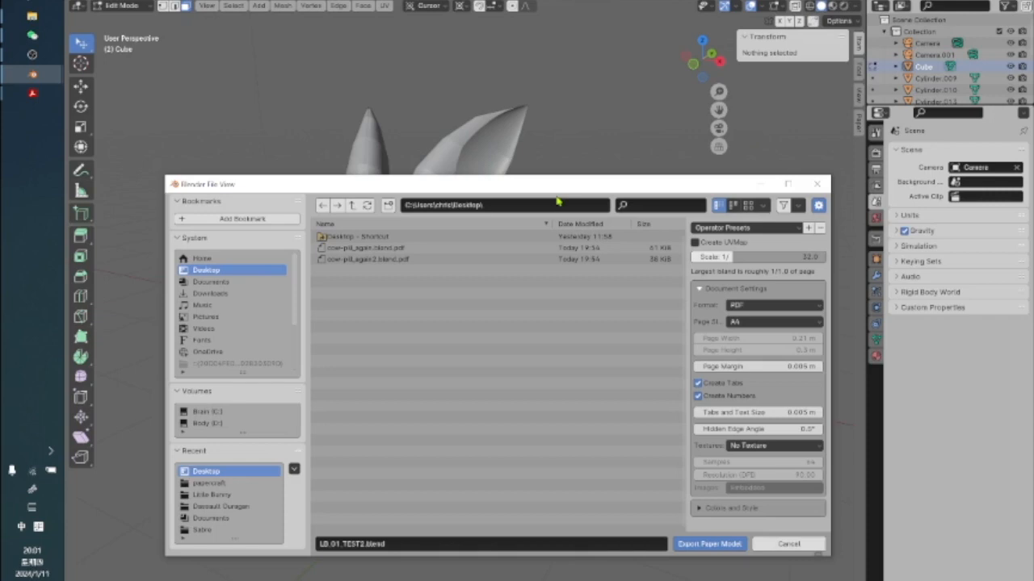
left_click(721, 544)
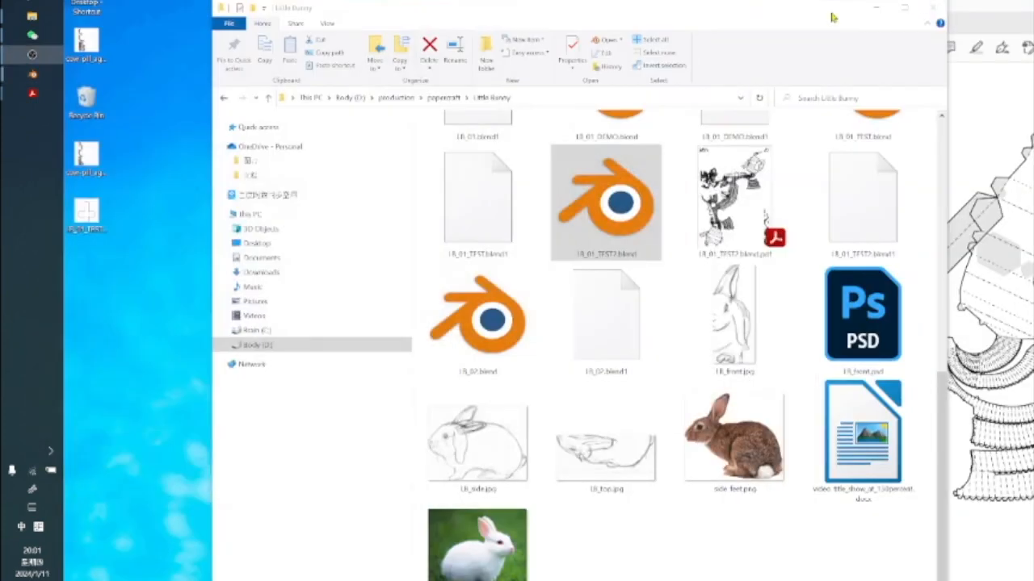
- Open LB_01_TEST2.blend.pdf from the Little Bunny folder in the PDF viewer and examine the unfolded rabbit pieces across both pages
double_click(729, 172)
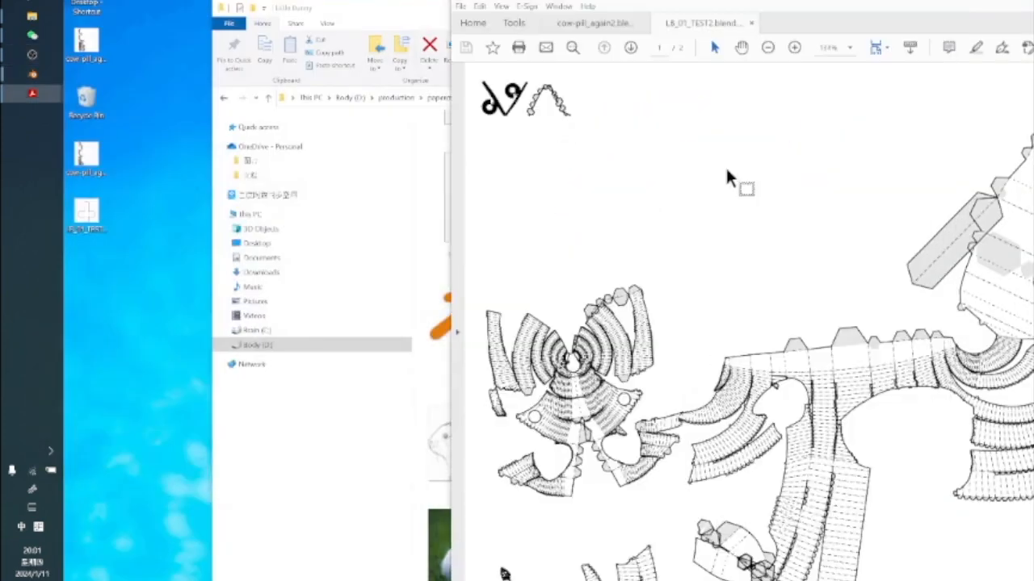
left_click_drag(782, 4, 428, 5)
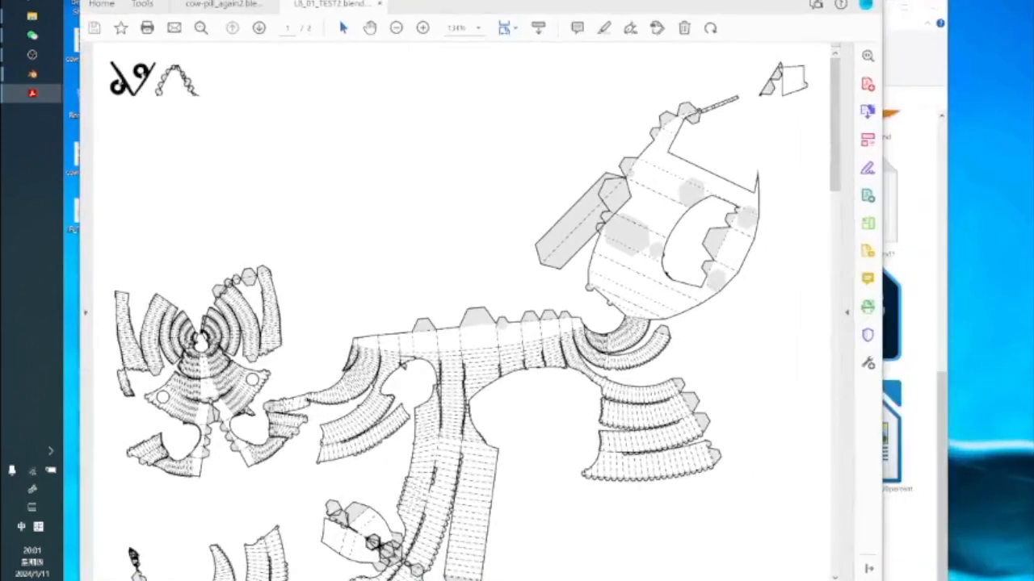
scroll(837, 491, "down", 2)
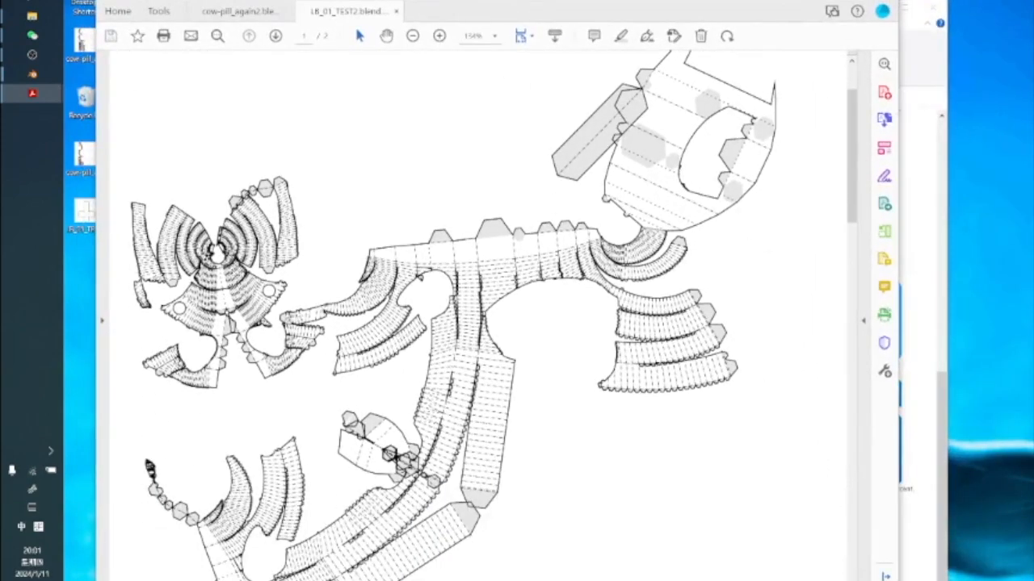
scroll(434, 194, "down", 5)
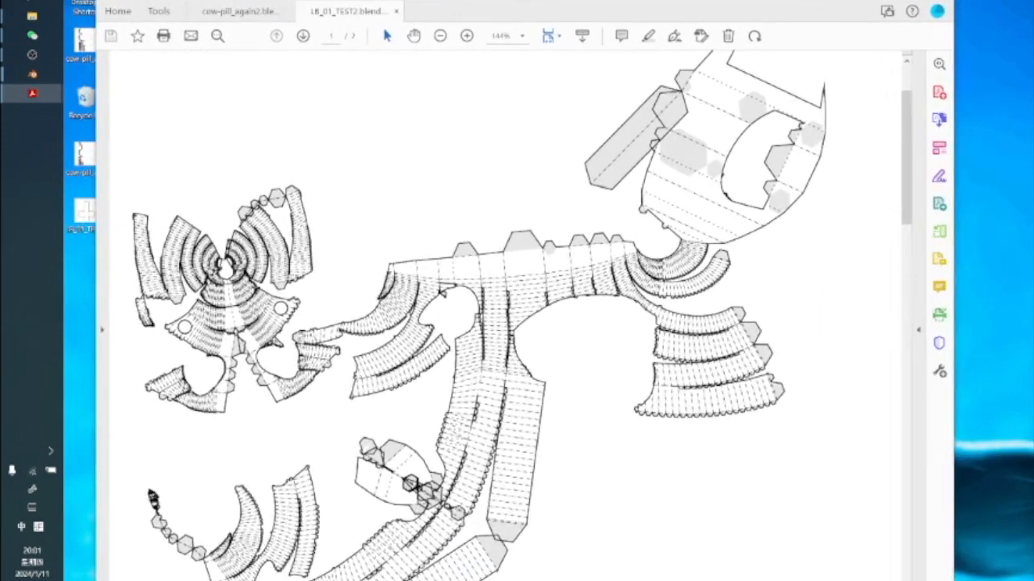
scroll(434, 194, "down", 20)
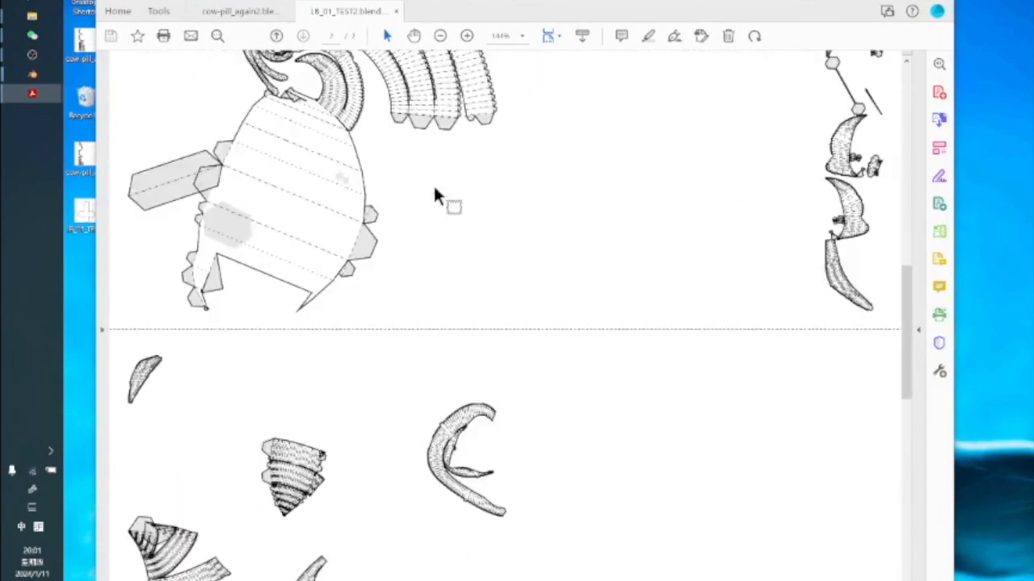
scroll(433, 196, "down", 6)
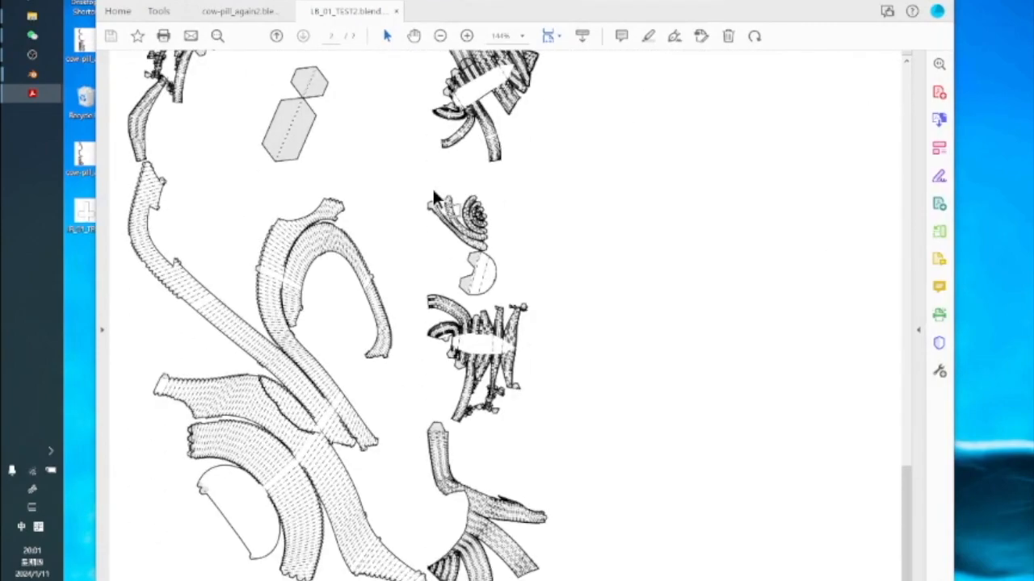
scroll(433, 196, "up", 4)
scroll(434, 197, "up", 15)
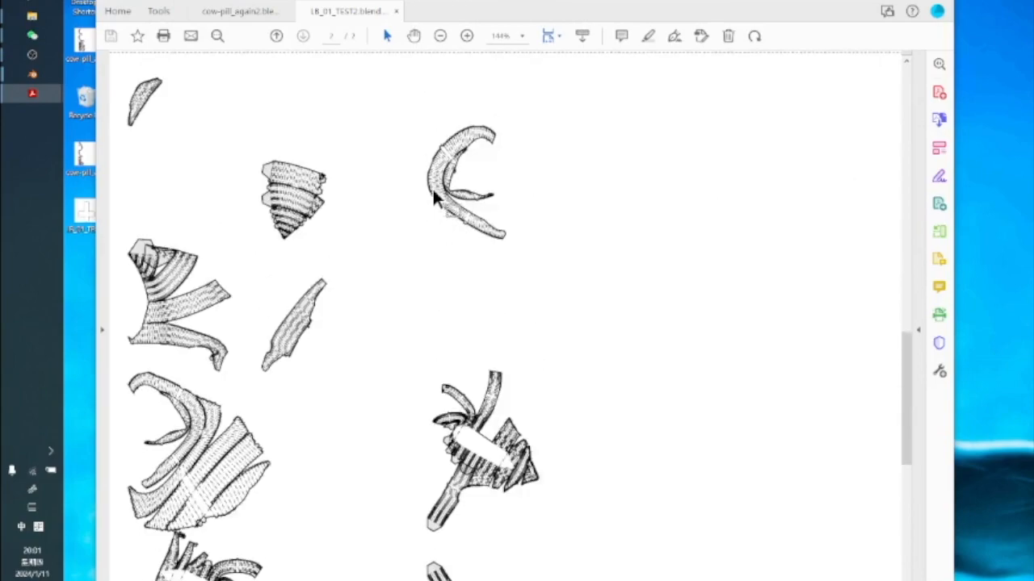
scroll(433, 196, "up", 15)
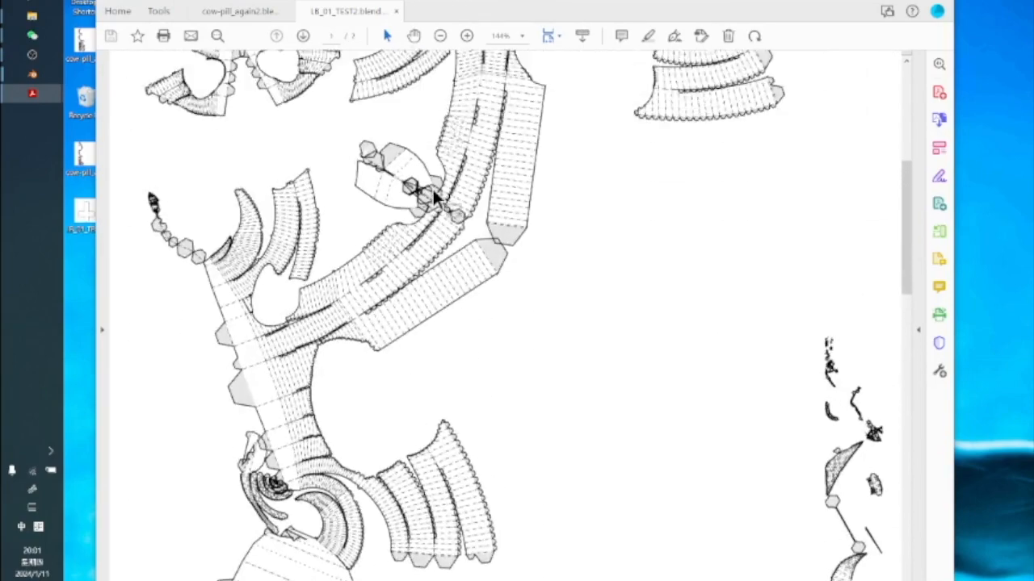
scroll(434, 196, "up", 3)
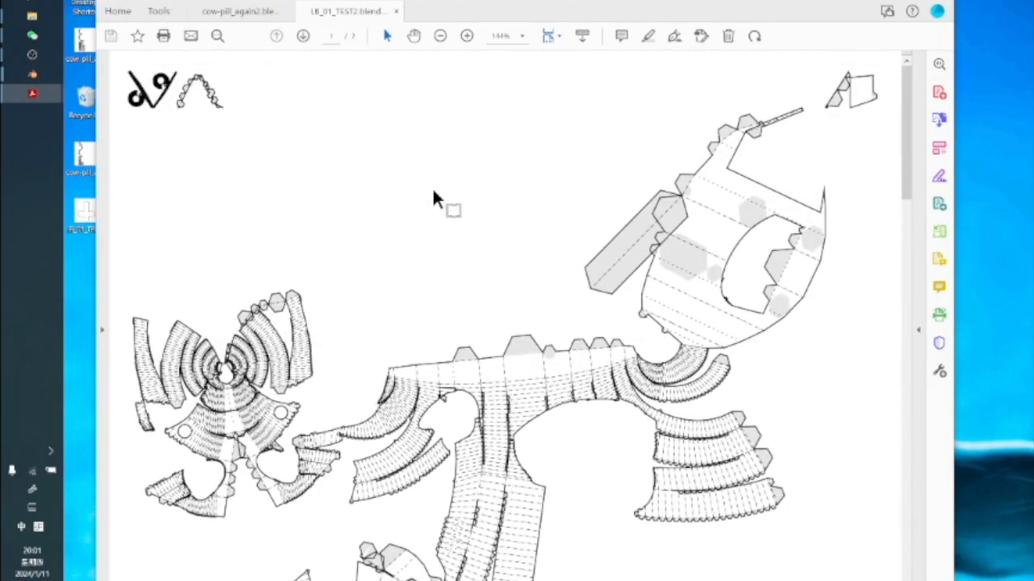
scroll(433, 198, "down", 4)
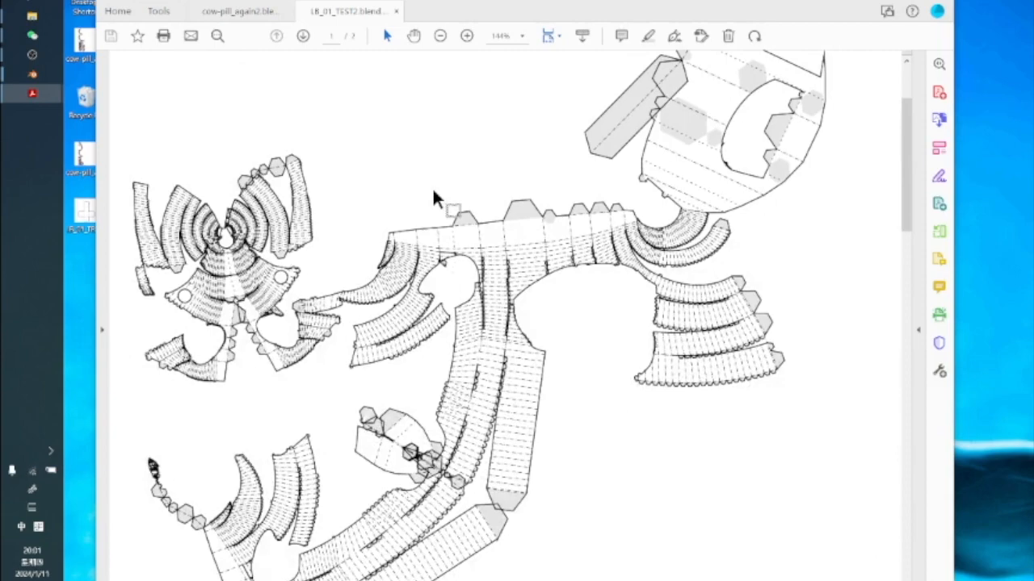
scroll(434, 198, "down", 4)
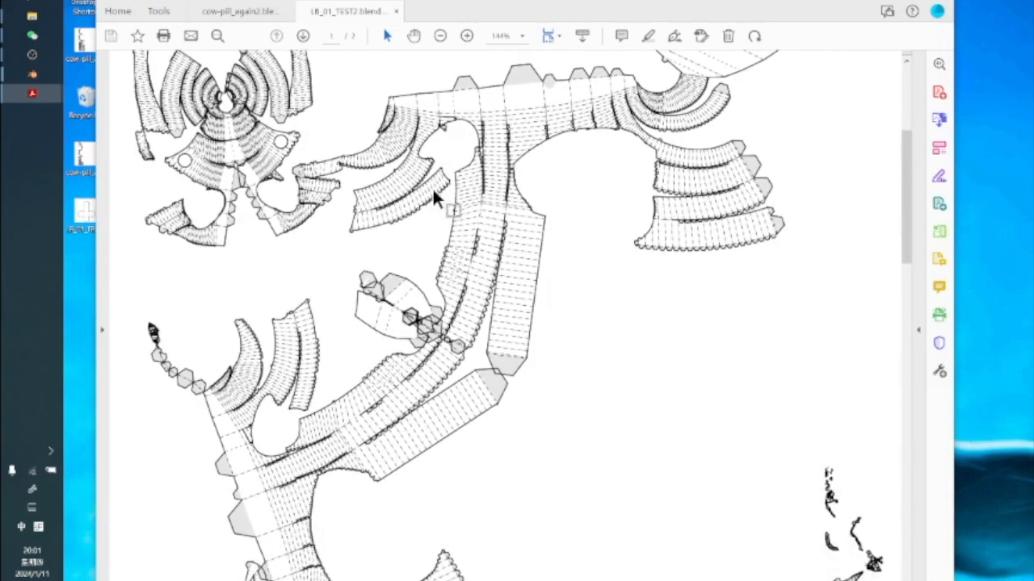
scroll(434, 198, "down", 12)
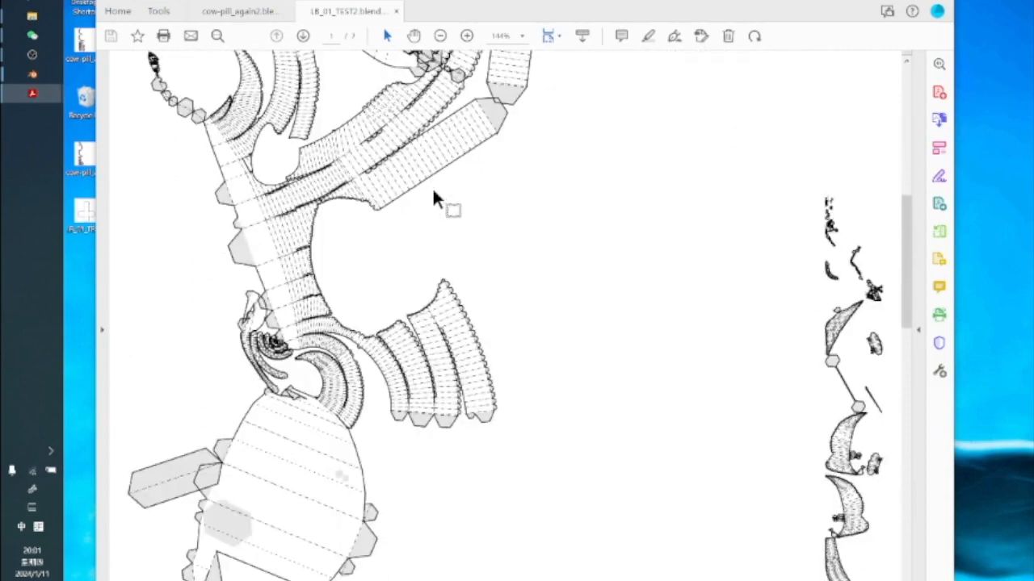
scroll(434, 195, "down", 20)
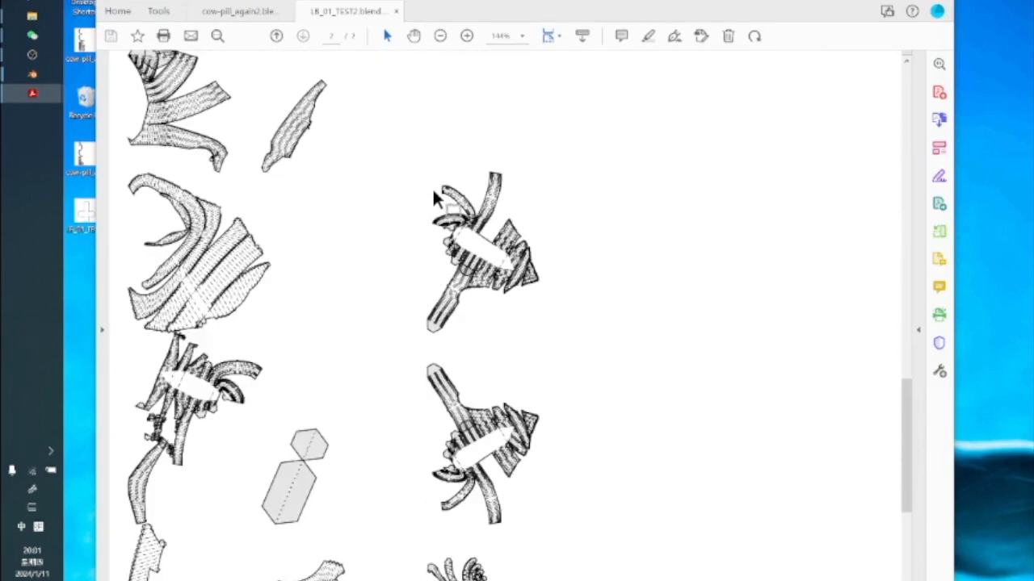
scroll(434, 198, "up", 12)
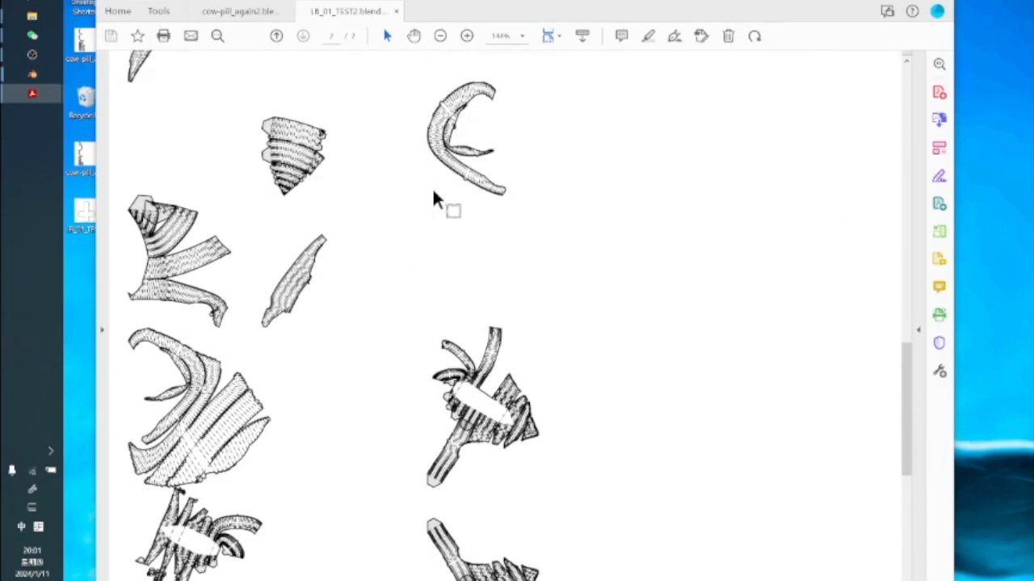
scroll(434, 198, "up", 16)
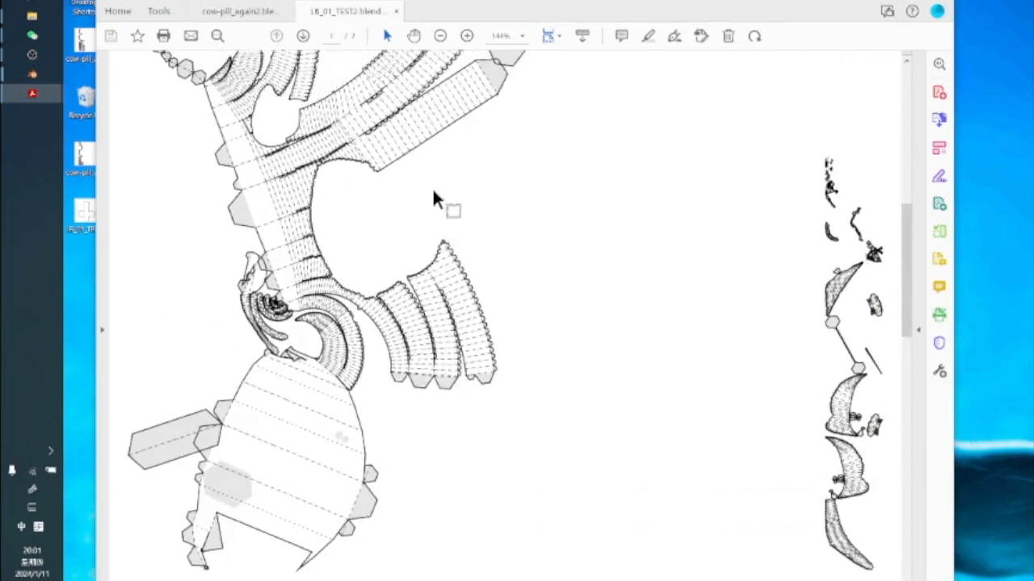
- Examine the large unfolded rabbit pieces on the first page, down to where the second page begins
scroll(434, 198, "up", 14)
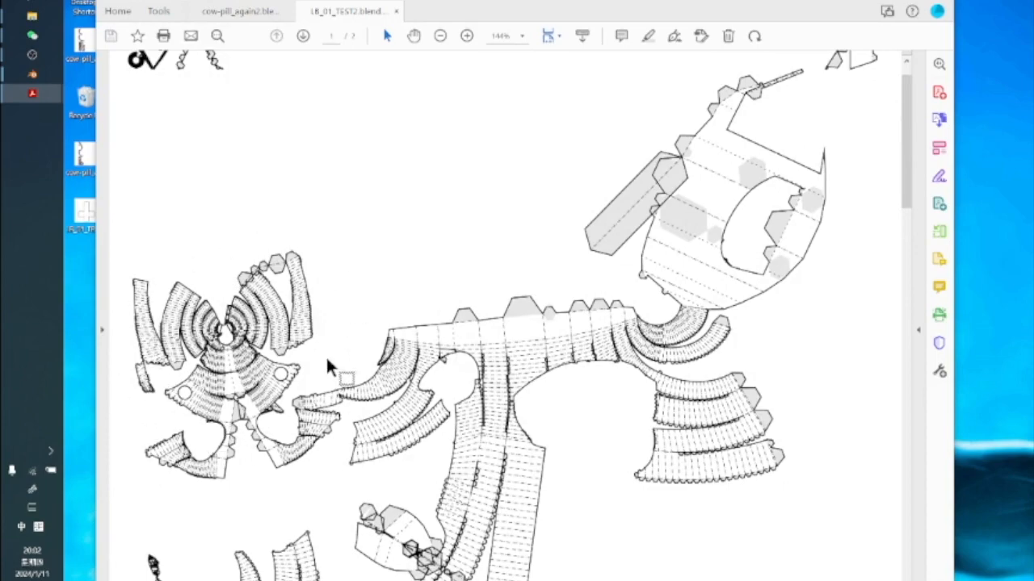
scroll(484, 340, "down", 3)
scroll(477, 384, "down", 15)
scroll(477, 397, "down", 1)
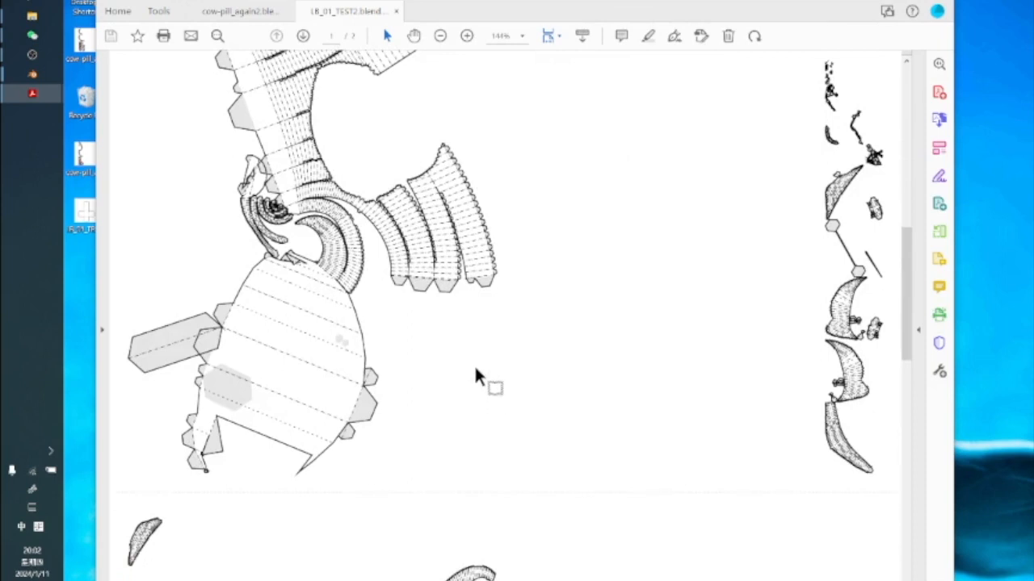
scroll(573, 388, "down", 6)
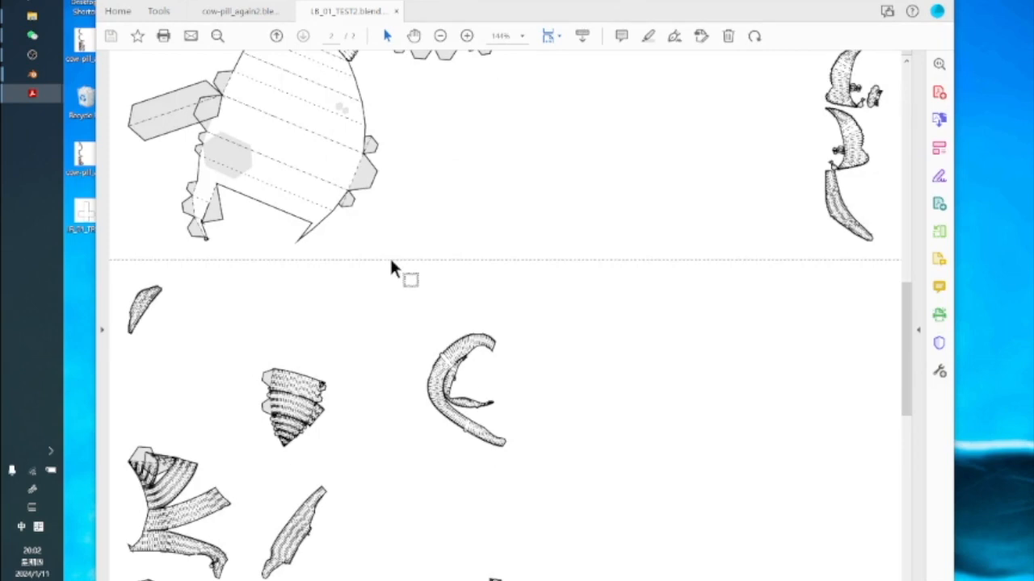
scroll(380, 201, "up", 4)
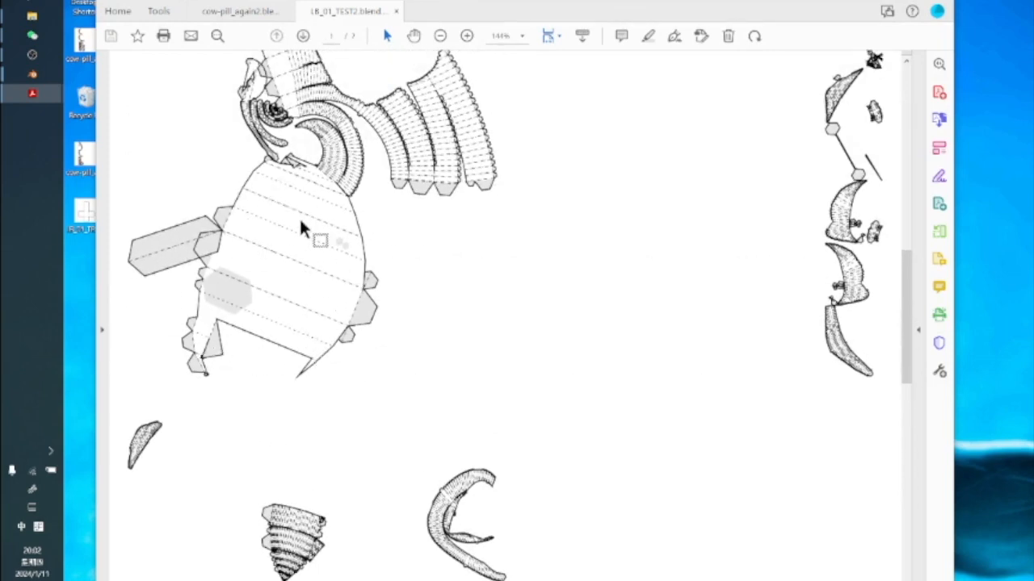
scroll(299, 228, "up", 15)
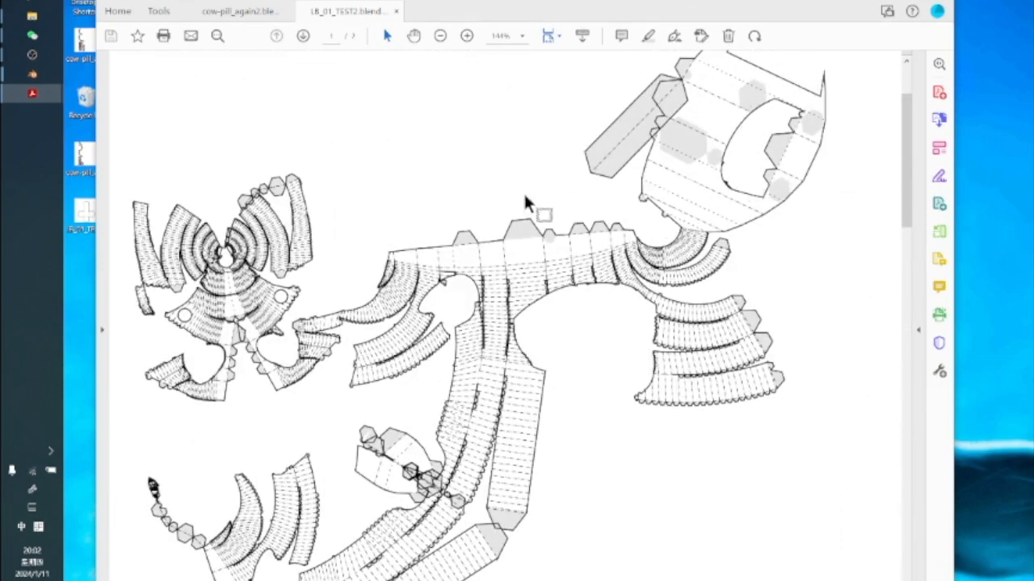
scroll(561, 247, "down", 3)
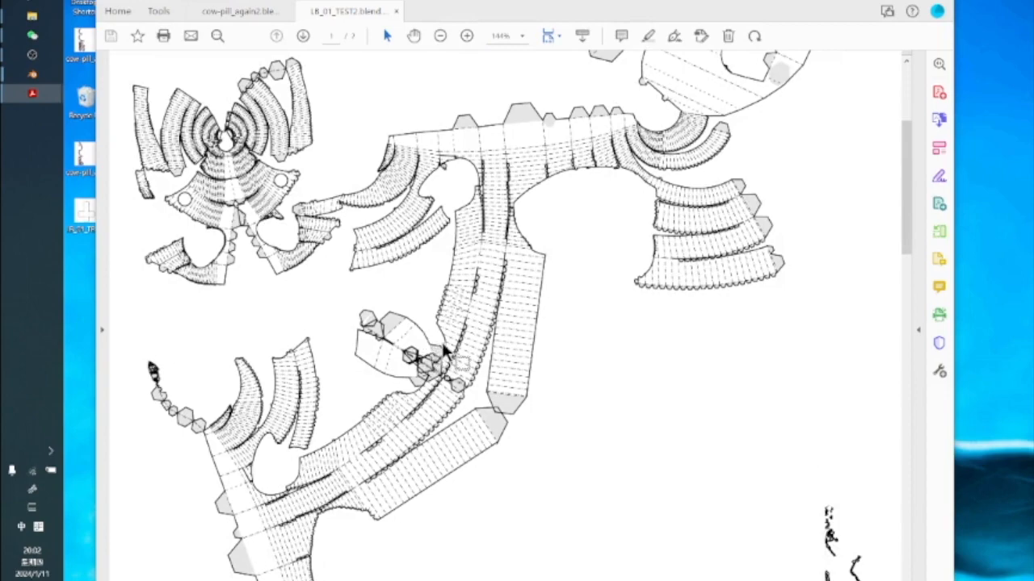
- Inspect the small, densely folded pieces on the second page and compare them with the large pieces on the first page
scroll(490, 347, "down", 15)
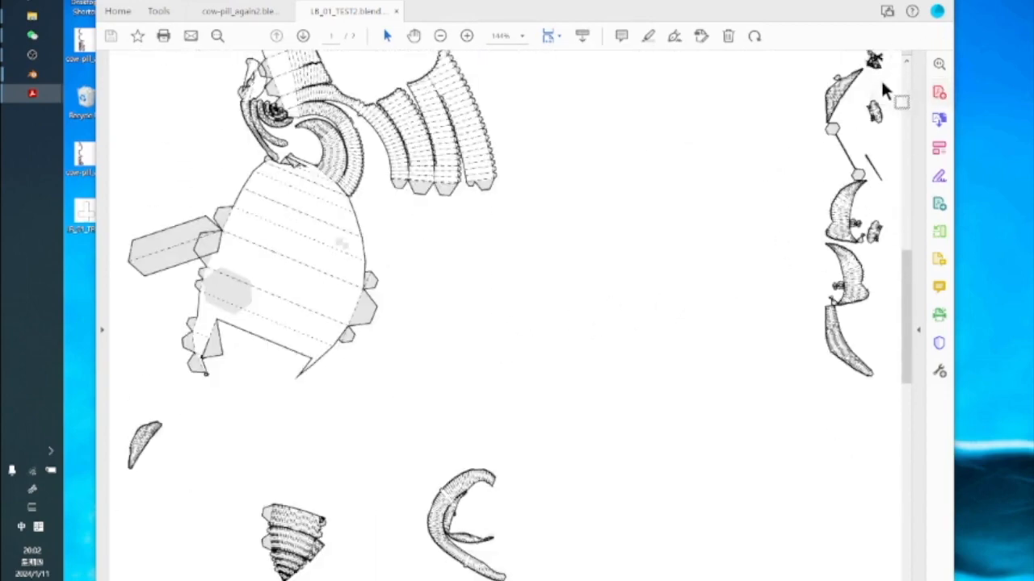
scroll(686, 251, "down", 15)
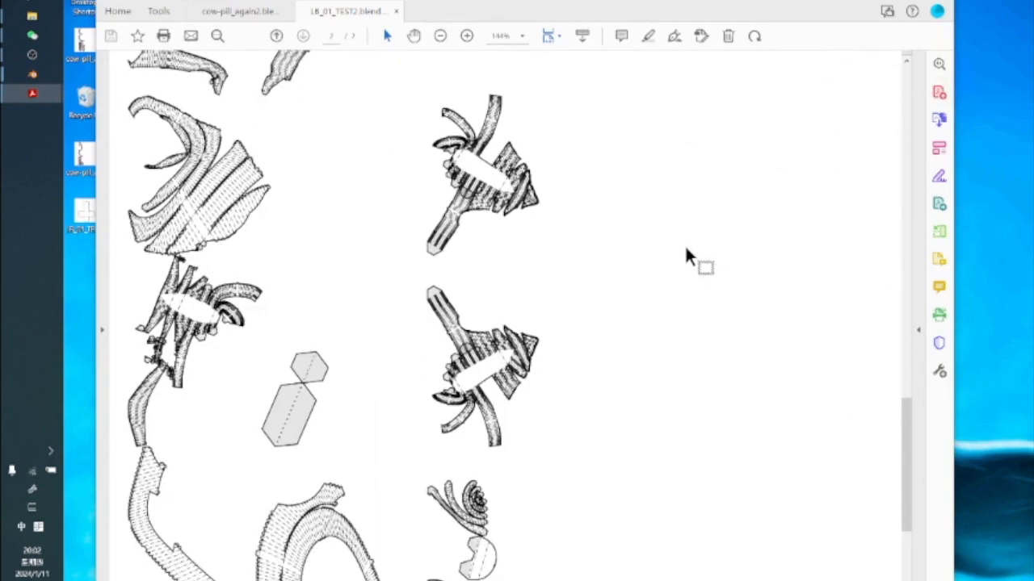
scroll(685, 244, "down", 6)
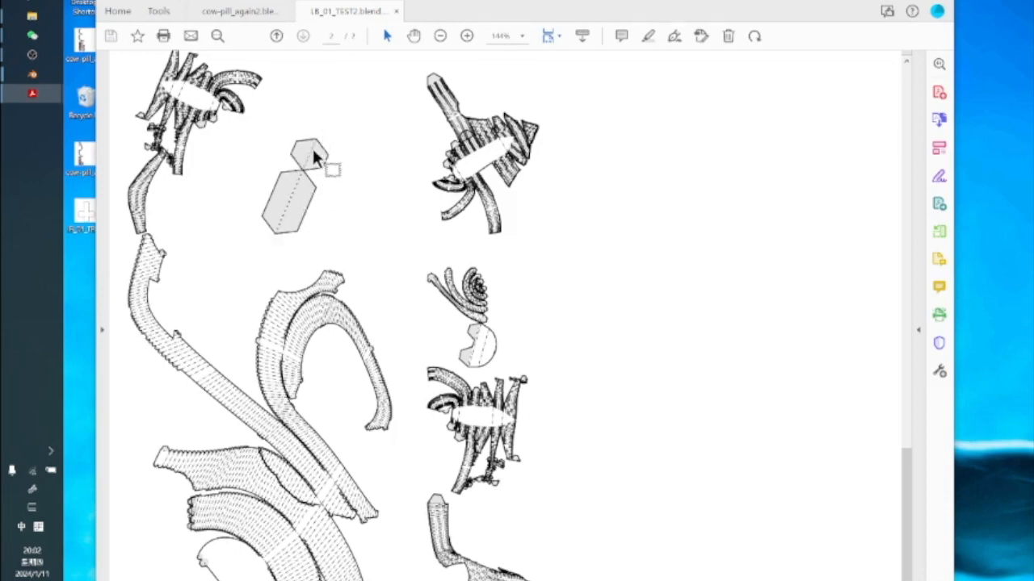
scroll(282, 224, "down", 2)
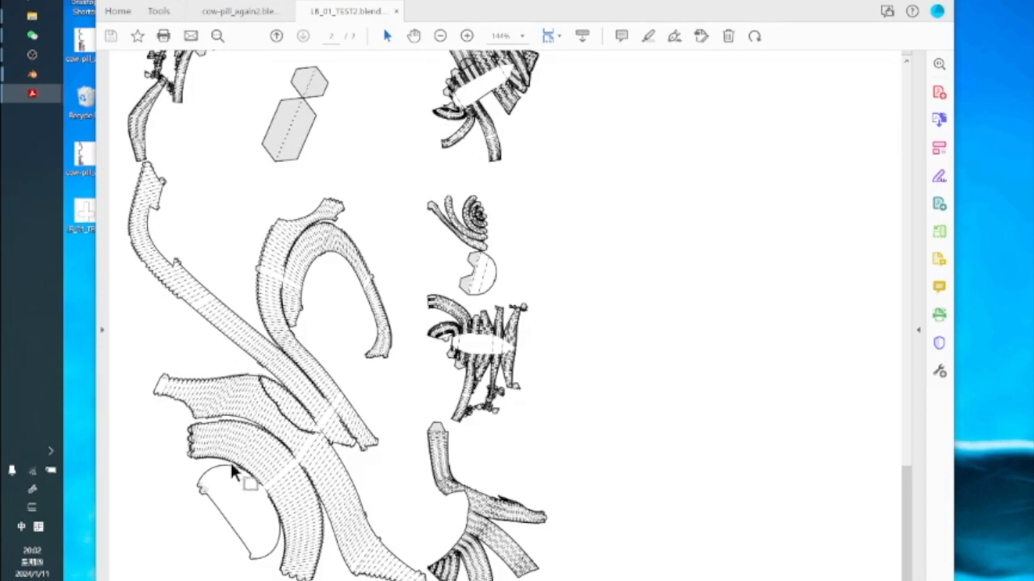
scroll(342, 112, "up", 10)
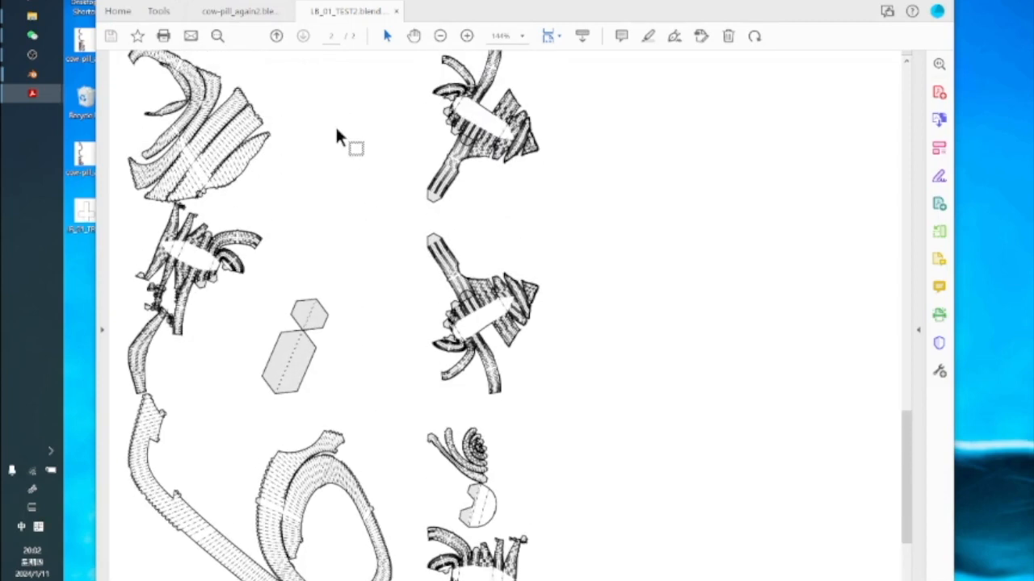
scroll(330, 290, "up", 14)
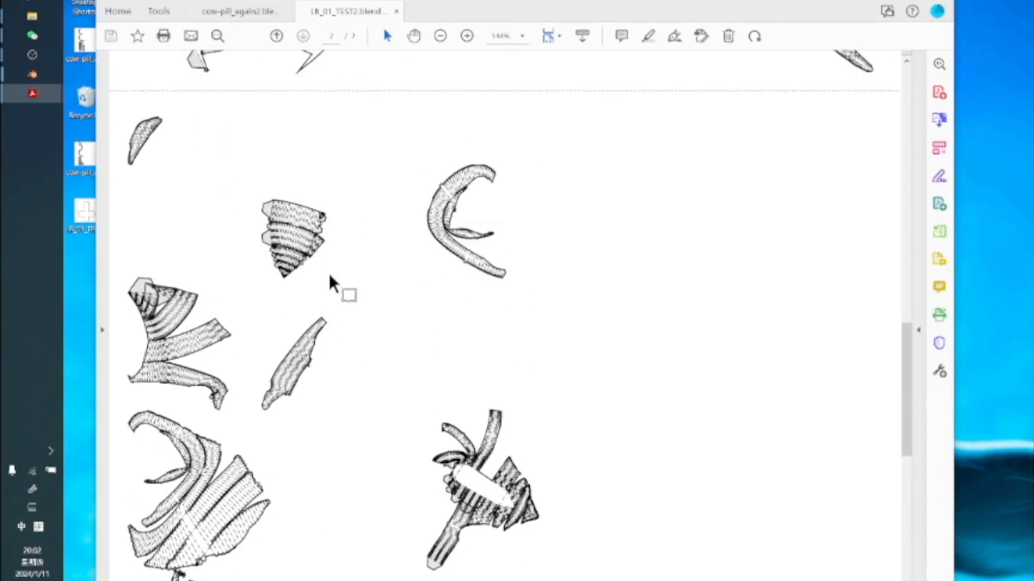
scroll(328, 271, "up", 15)
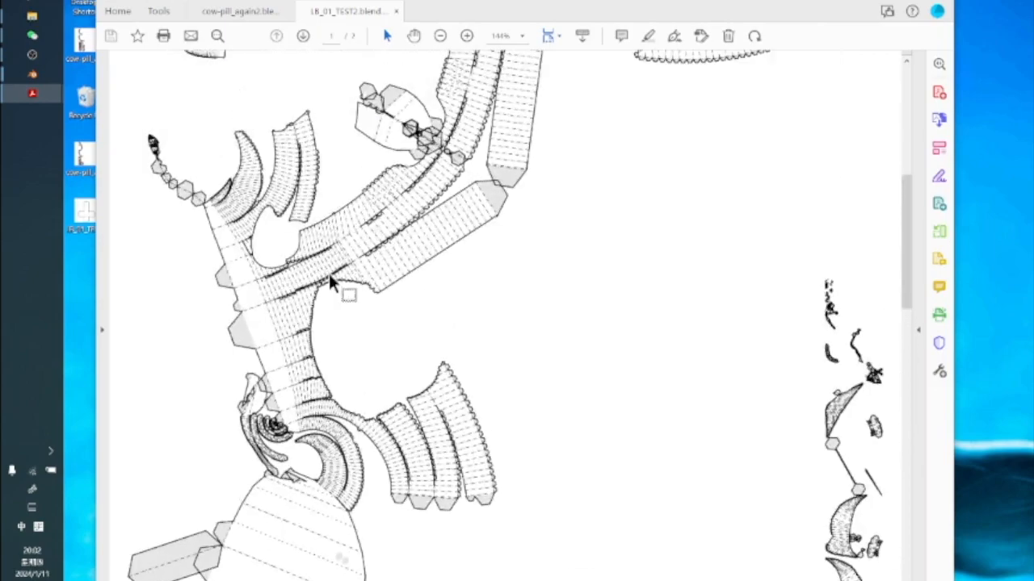
scroll(329, 281, "up", 5)
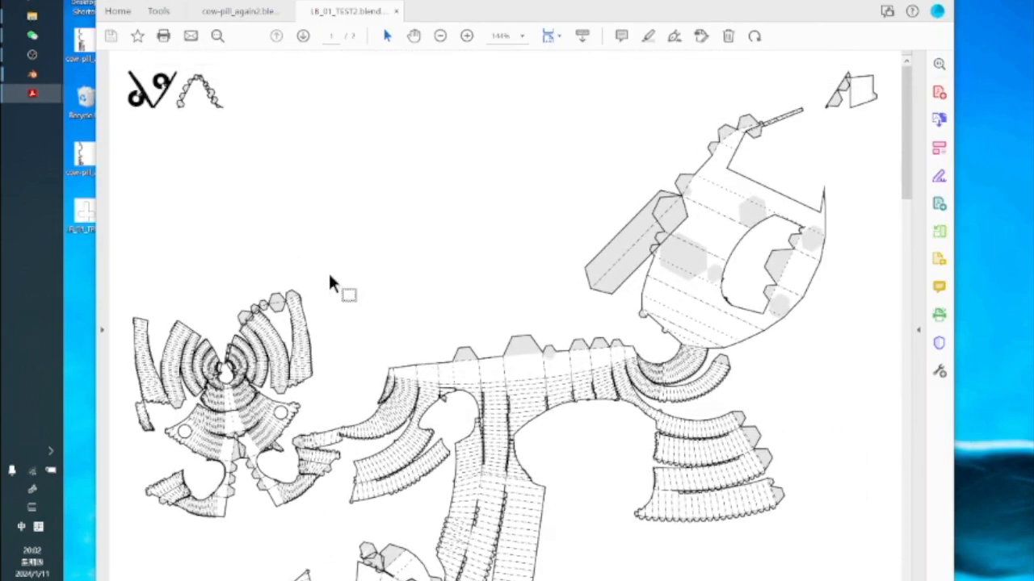
scroll(327, 272, "down", 15)
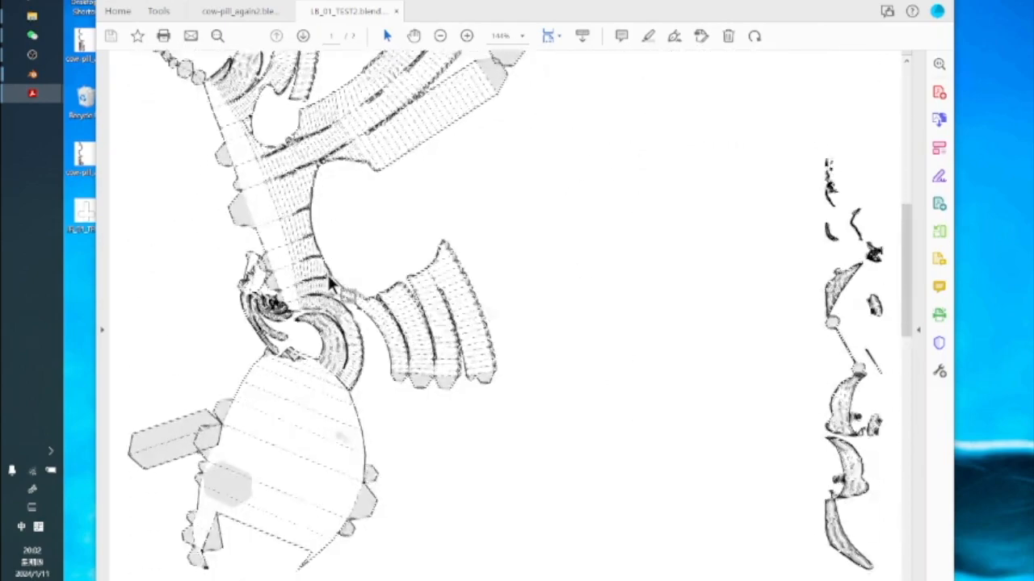
scroll(327, 273, "down", 10)
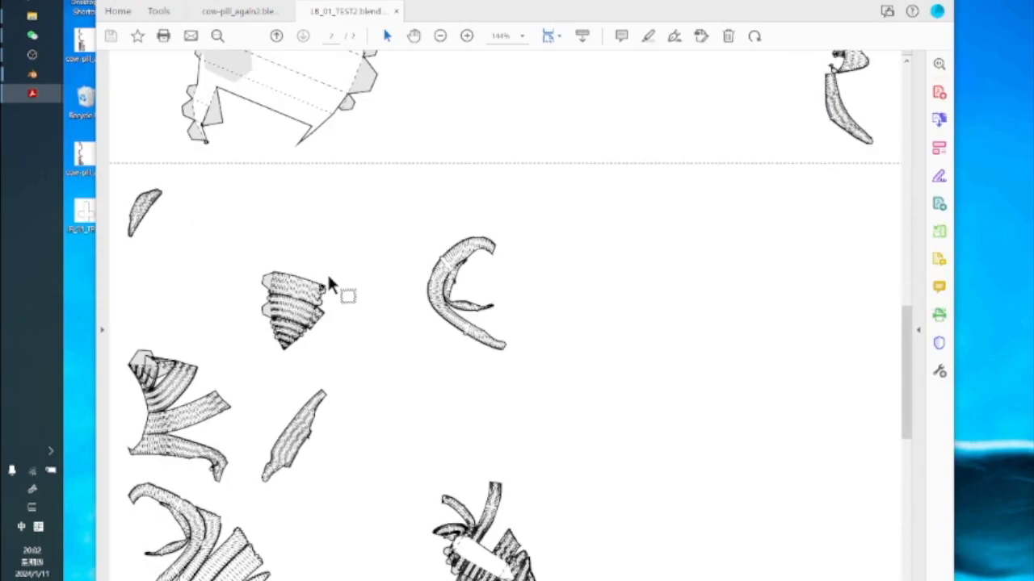
scroll(329, 279, "up", 18)
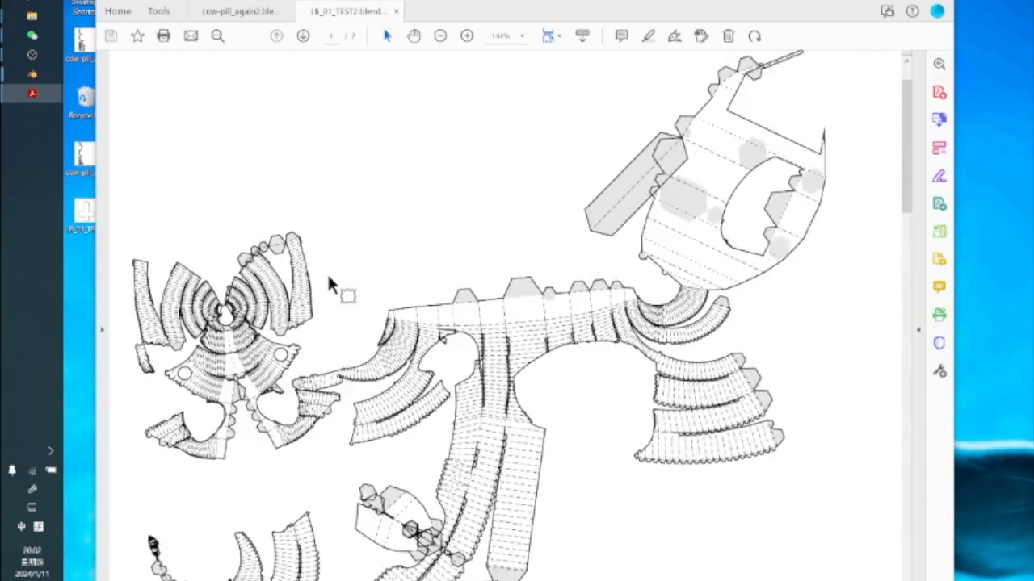
scroll(328, 278, "up", 2)
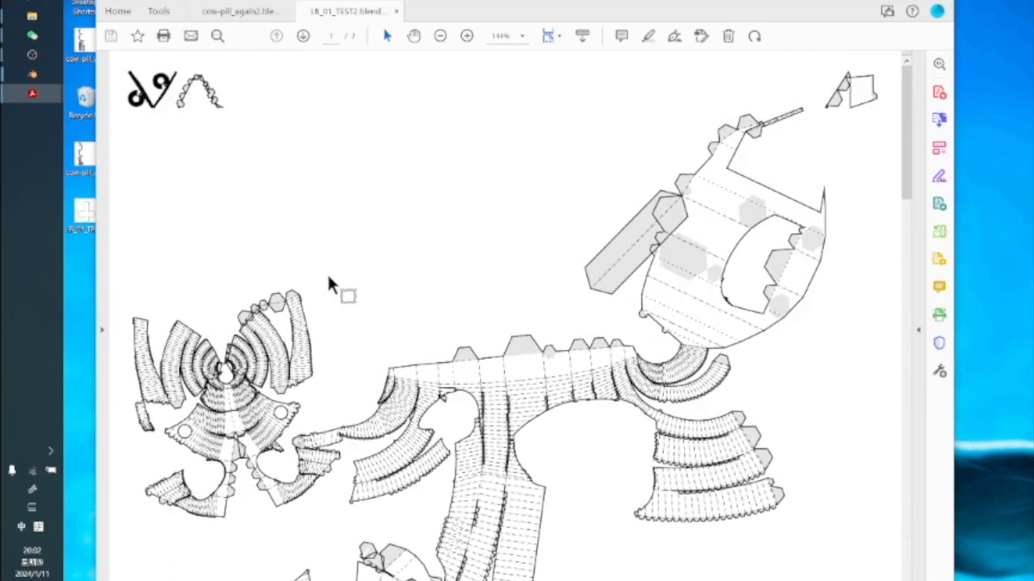